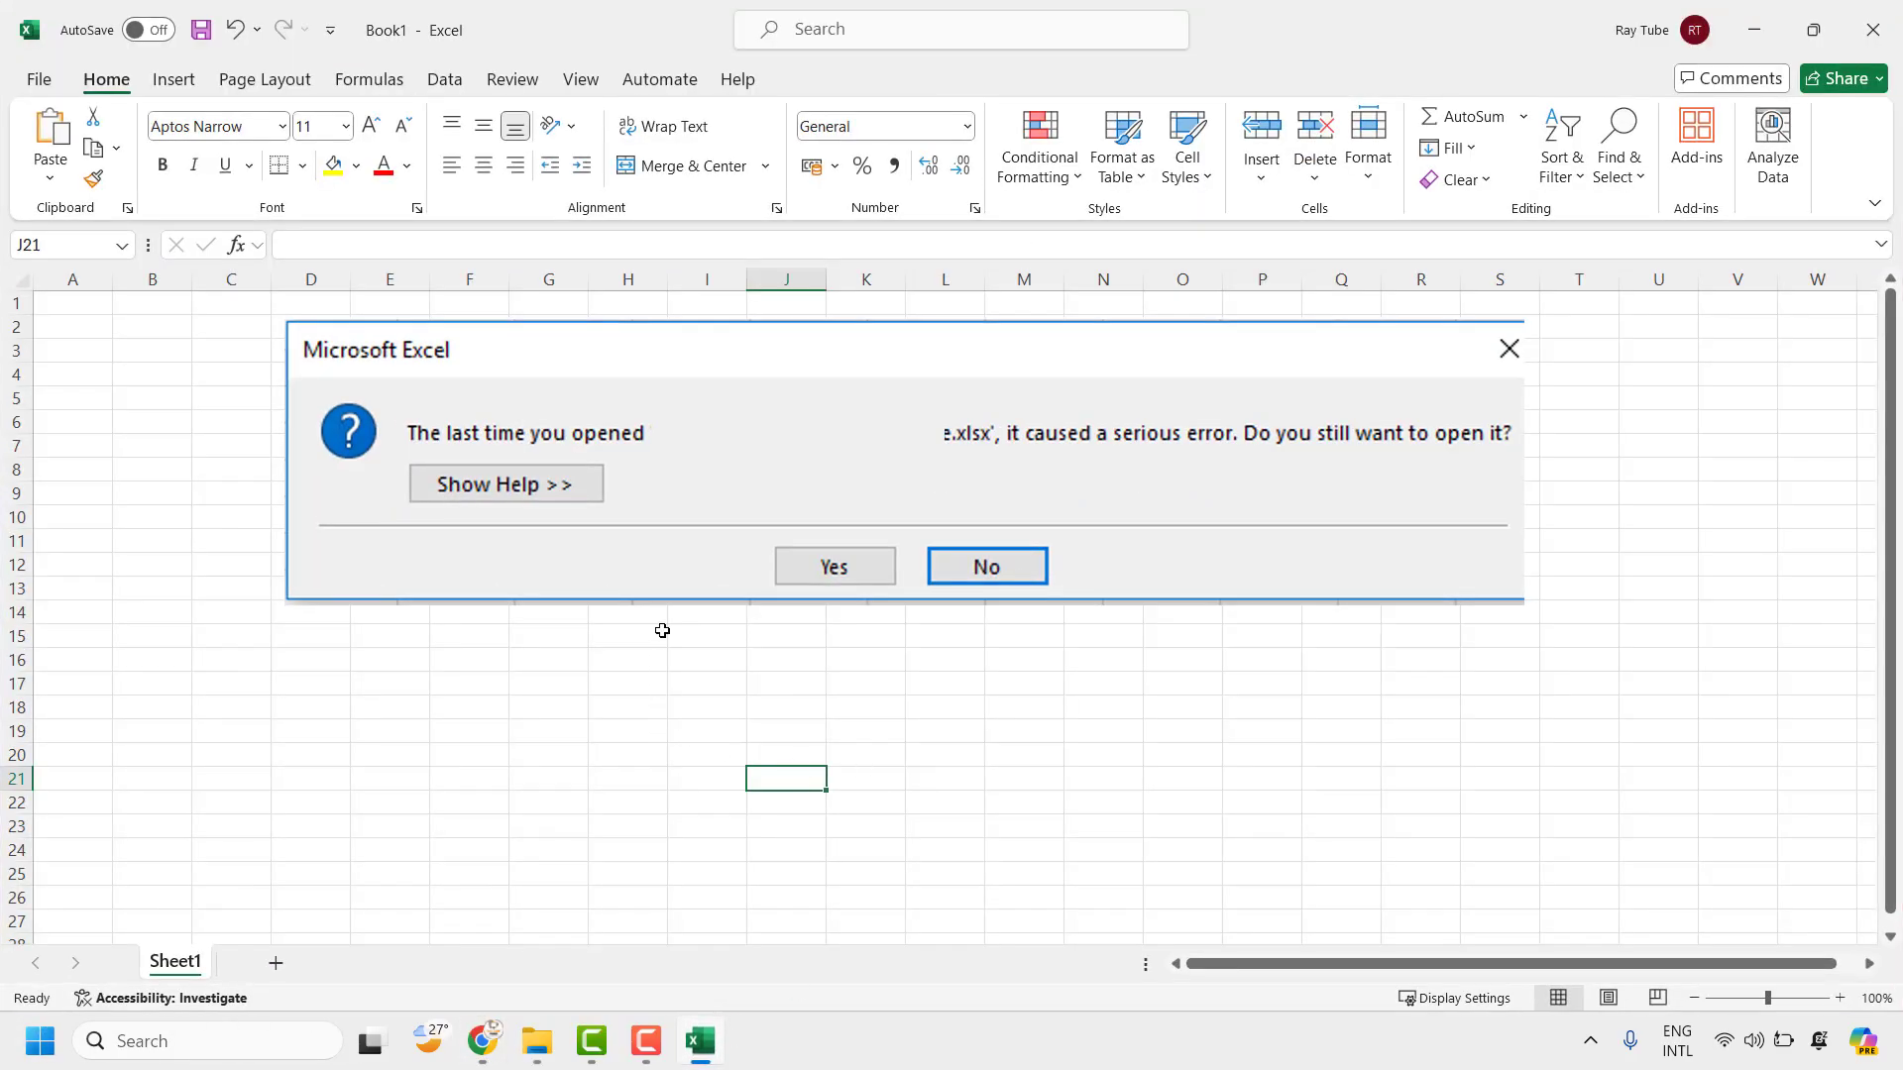
Step: Close Excel without saving Book1 and its pasted serious-error warning image
{"action": "left_click", "coordinate": [666, 543]}
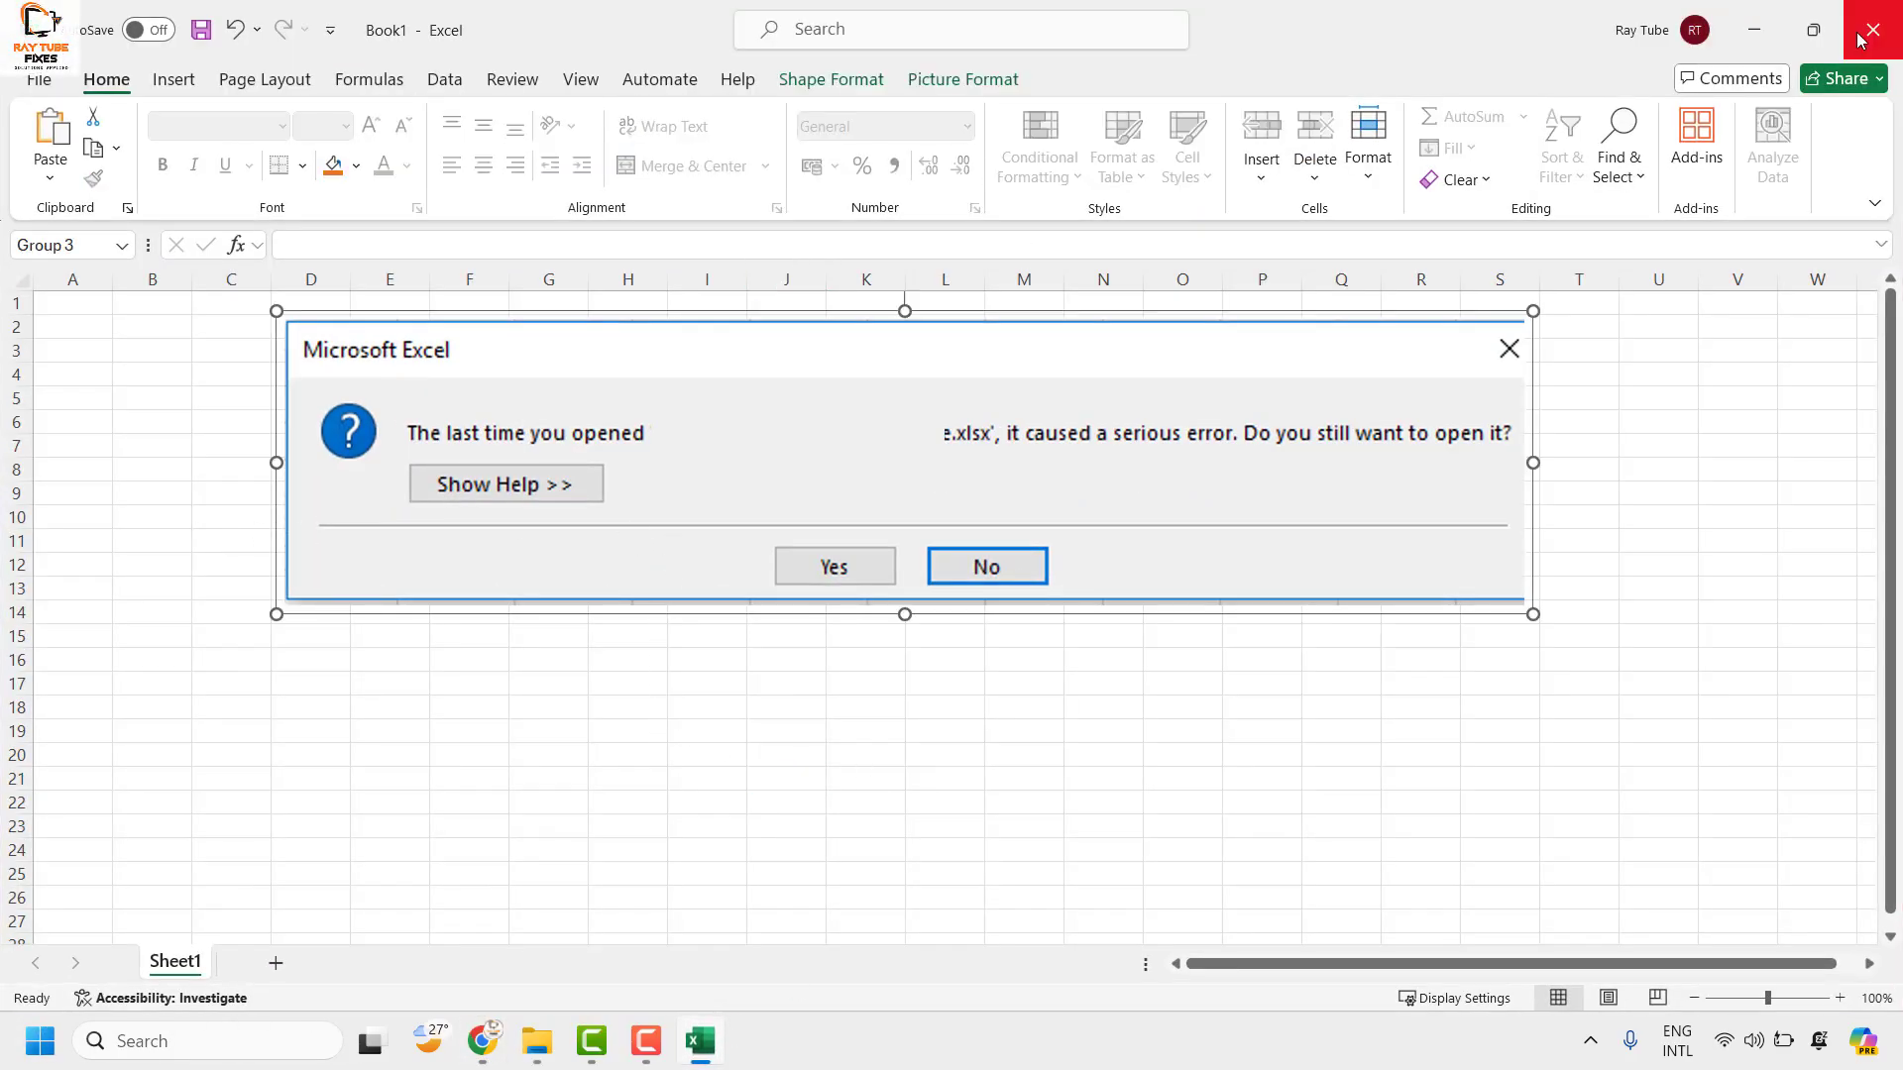
{"action": "left_click", "coordinate": [1886, 22]}
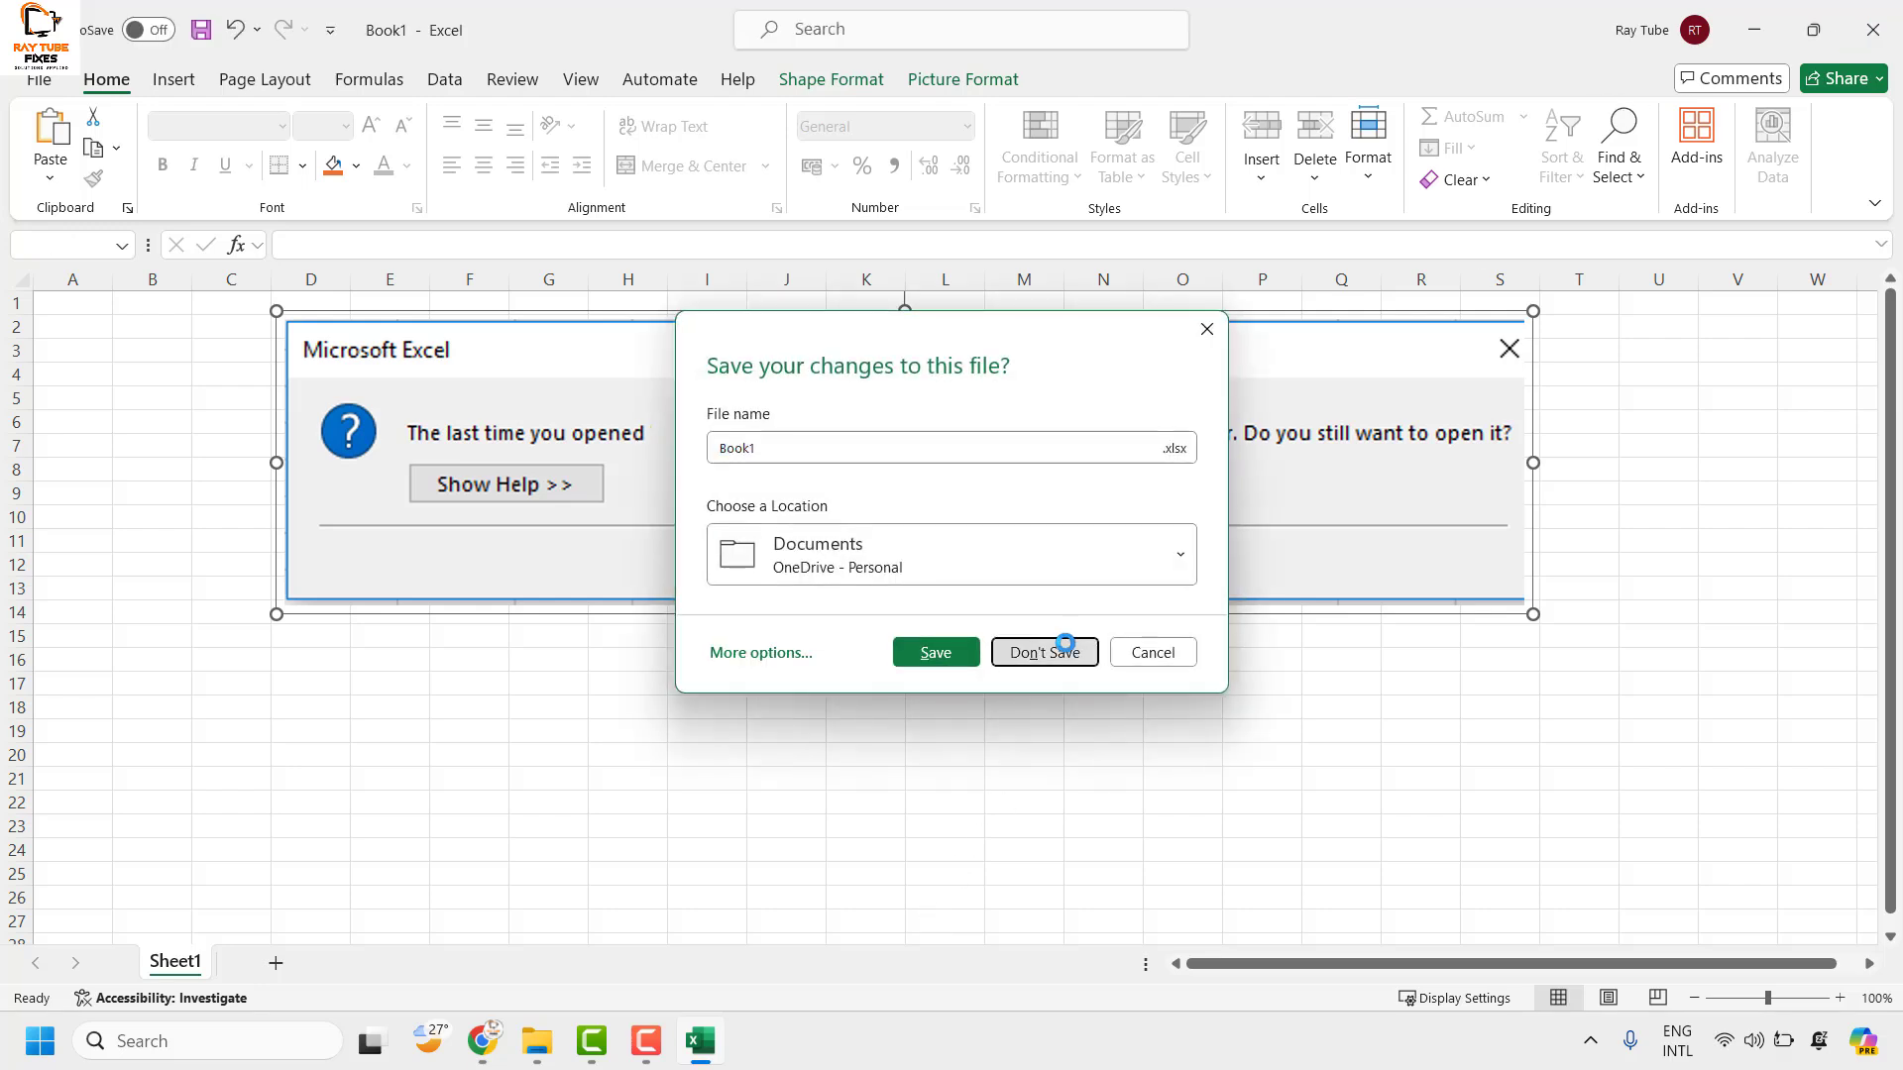
{"action": "left_click", "coordinate": [1071, 649]}
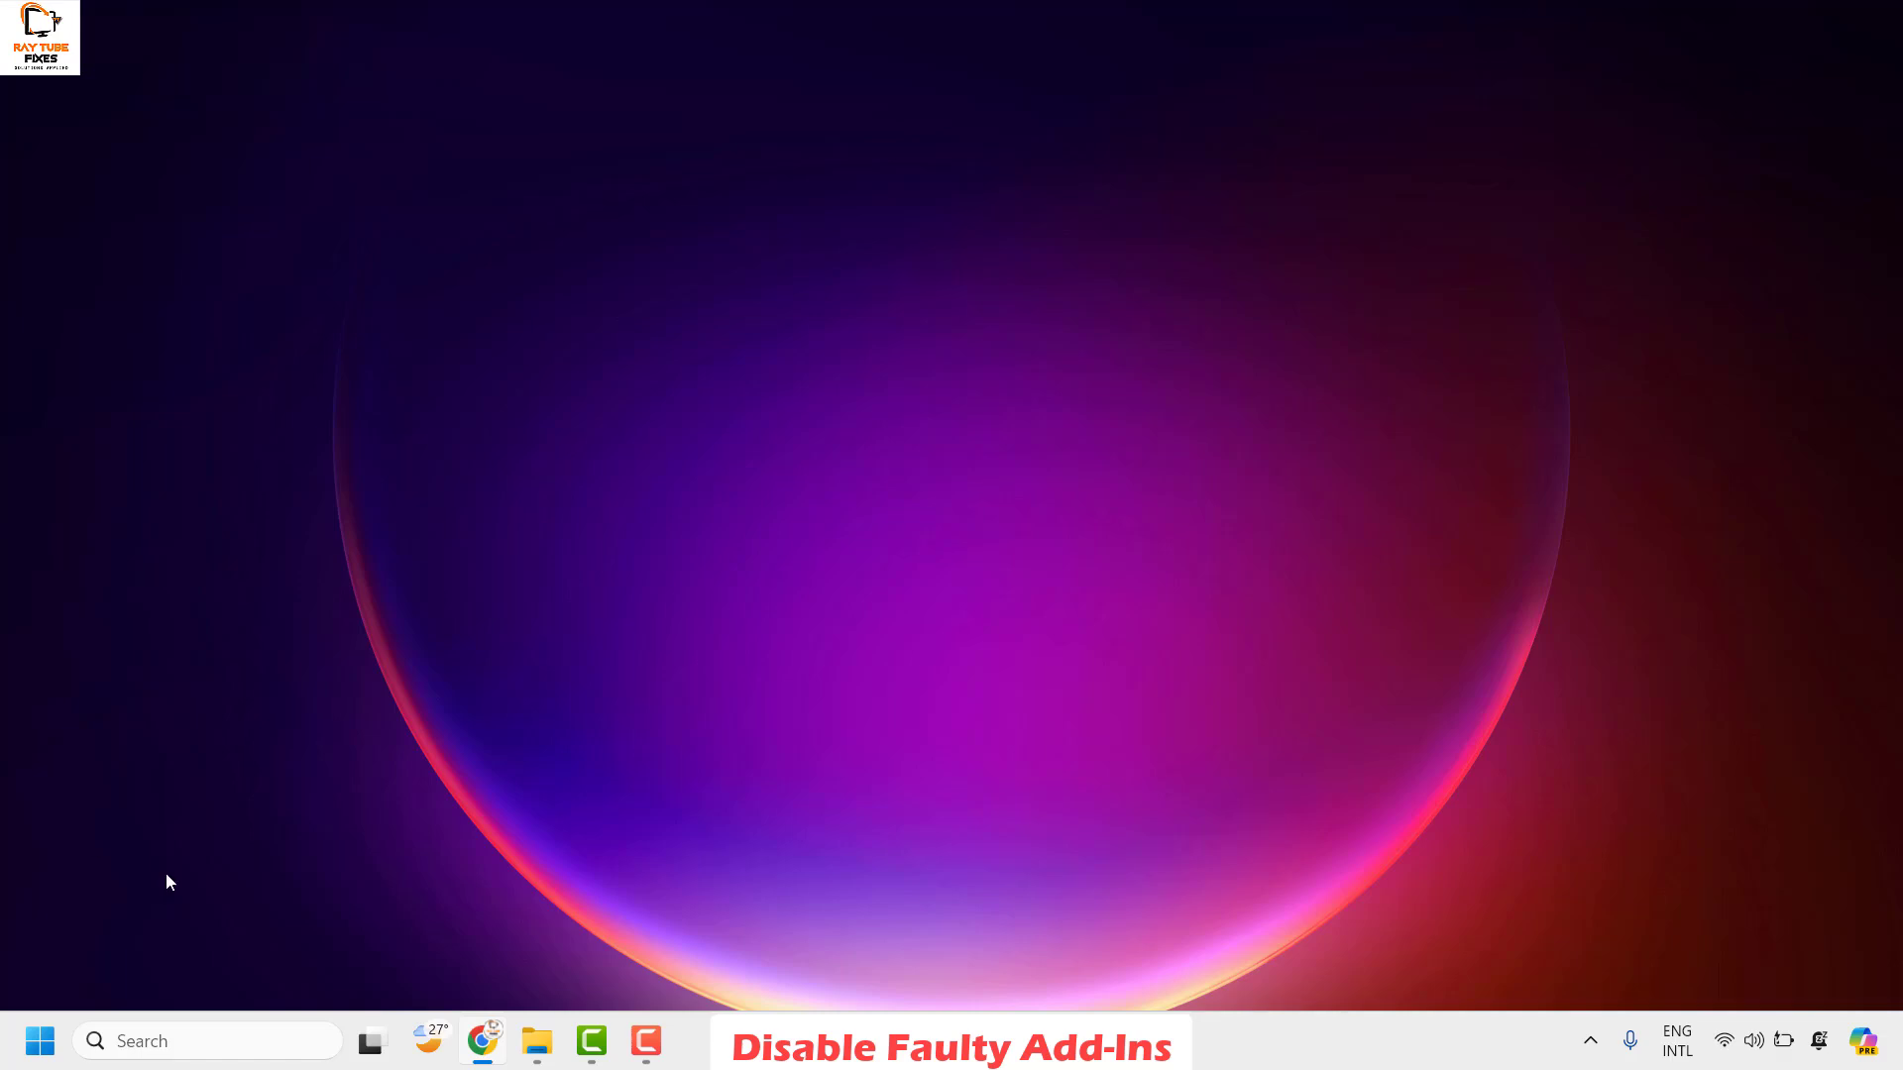
Step: Relaunch Excel by running 'excel', create a blank workbook, and open File > Options
{"action": "key", "text": "super+r"}
{"action": "type", "text": "excel"}
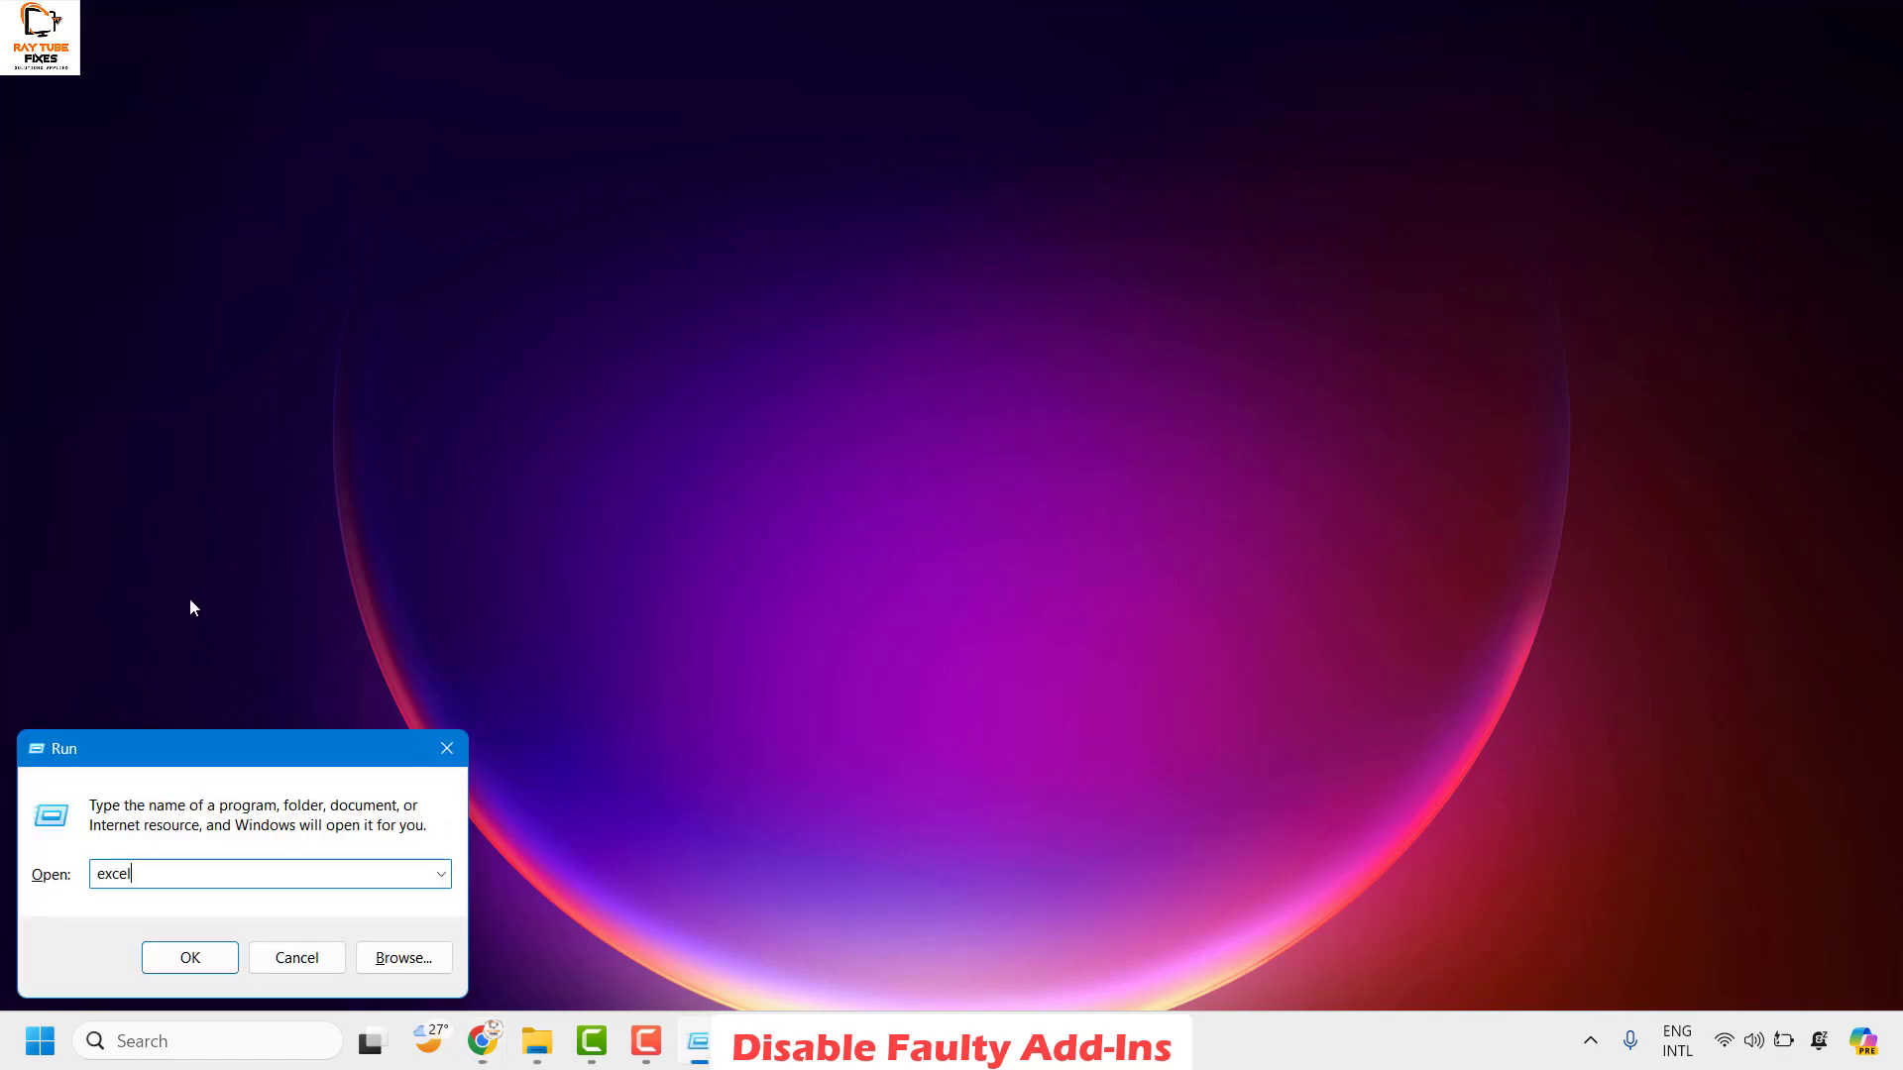
{"action": "key", "text": "Return"}
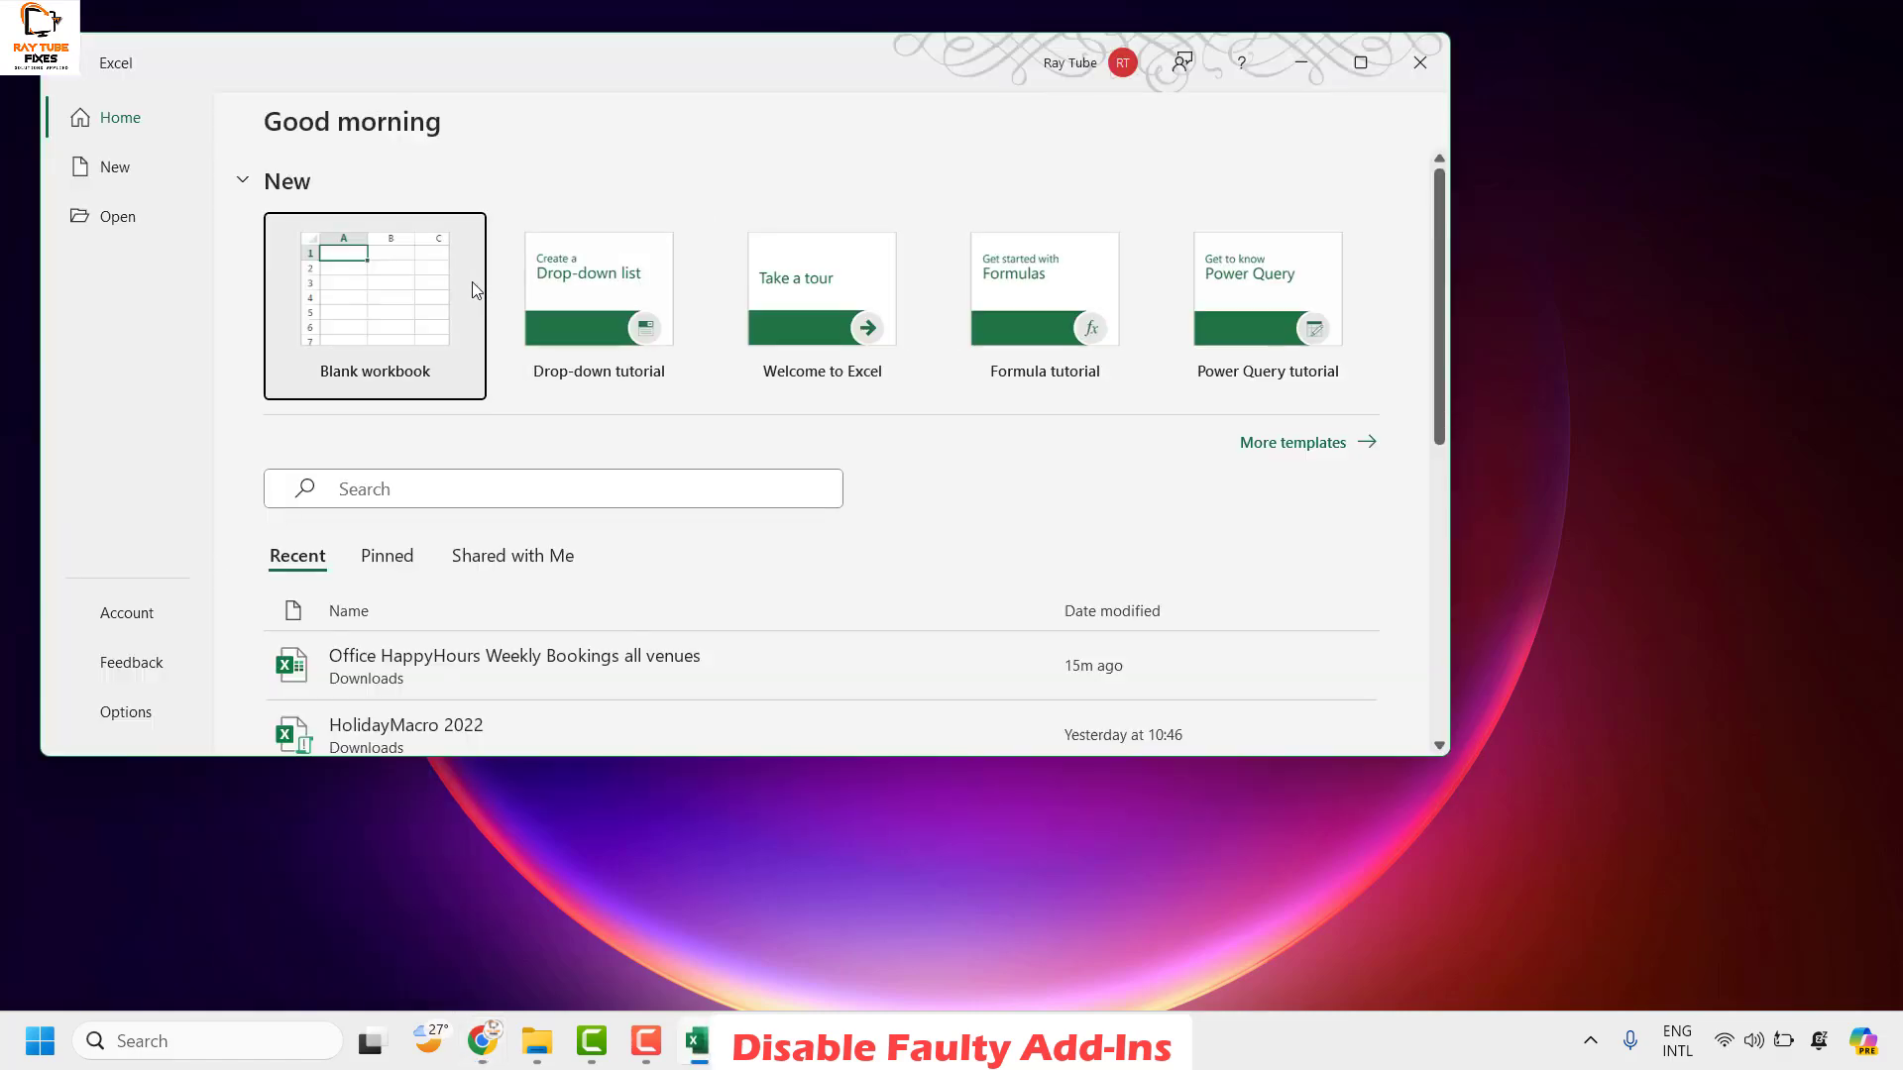
{"action": "left_click", "coordinate": [474, 290]}
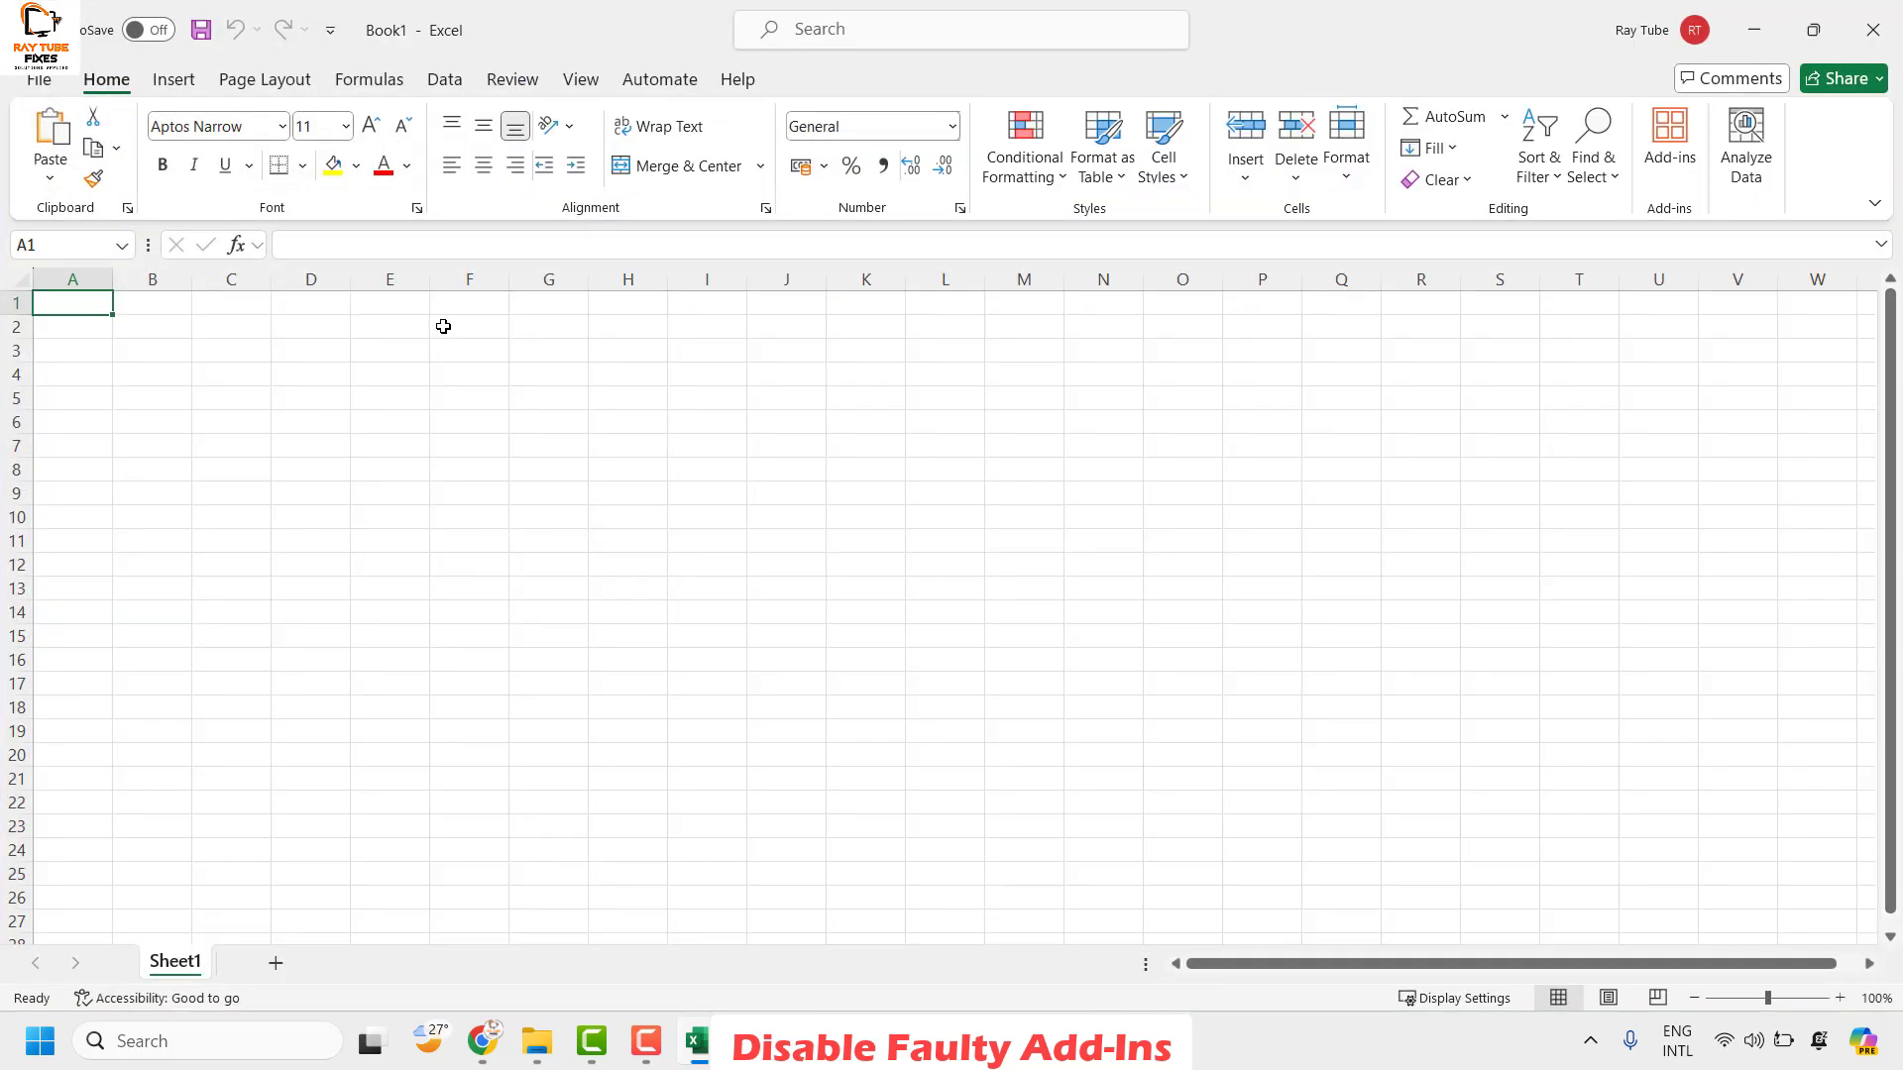
{"action": "left_click", "coordinate": [36, 81]}
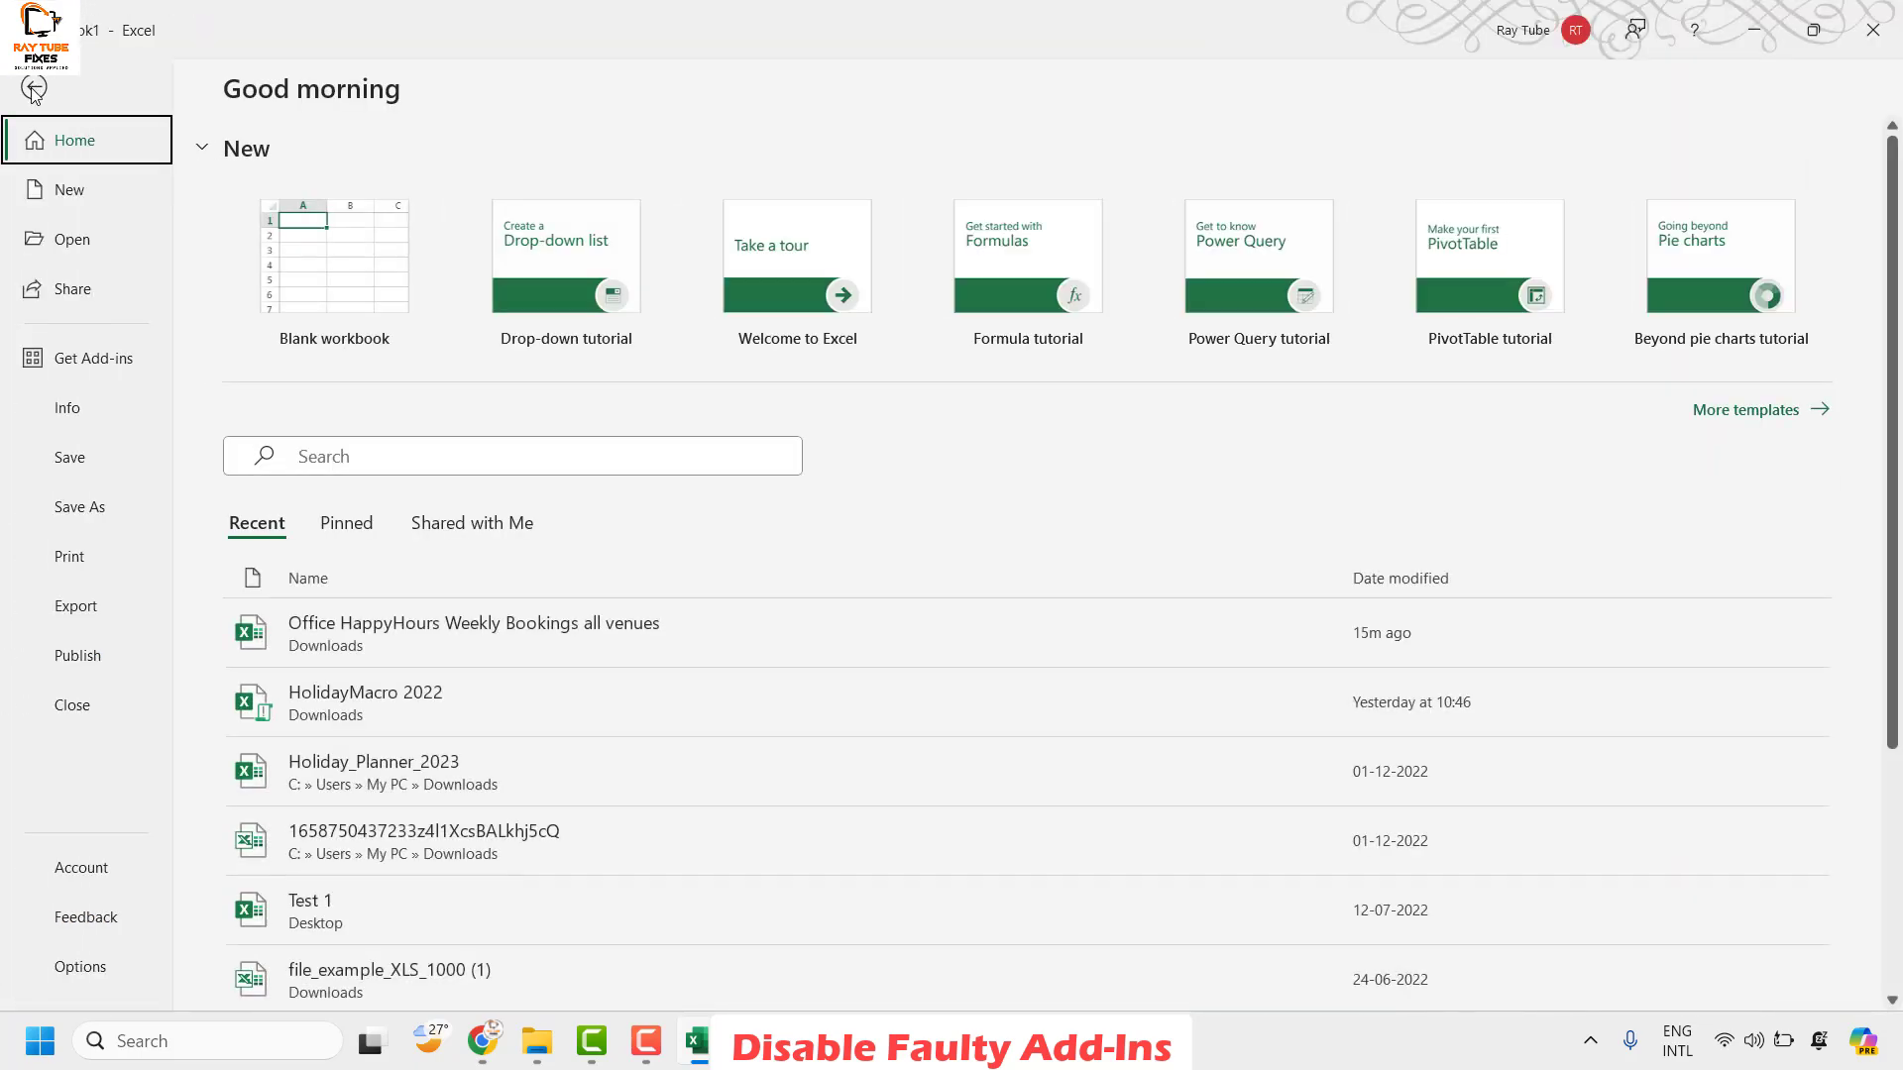
{"action": "left_click", "coordinate": [77, 964]}
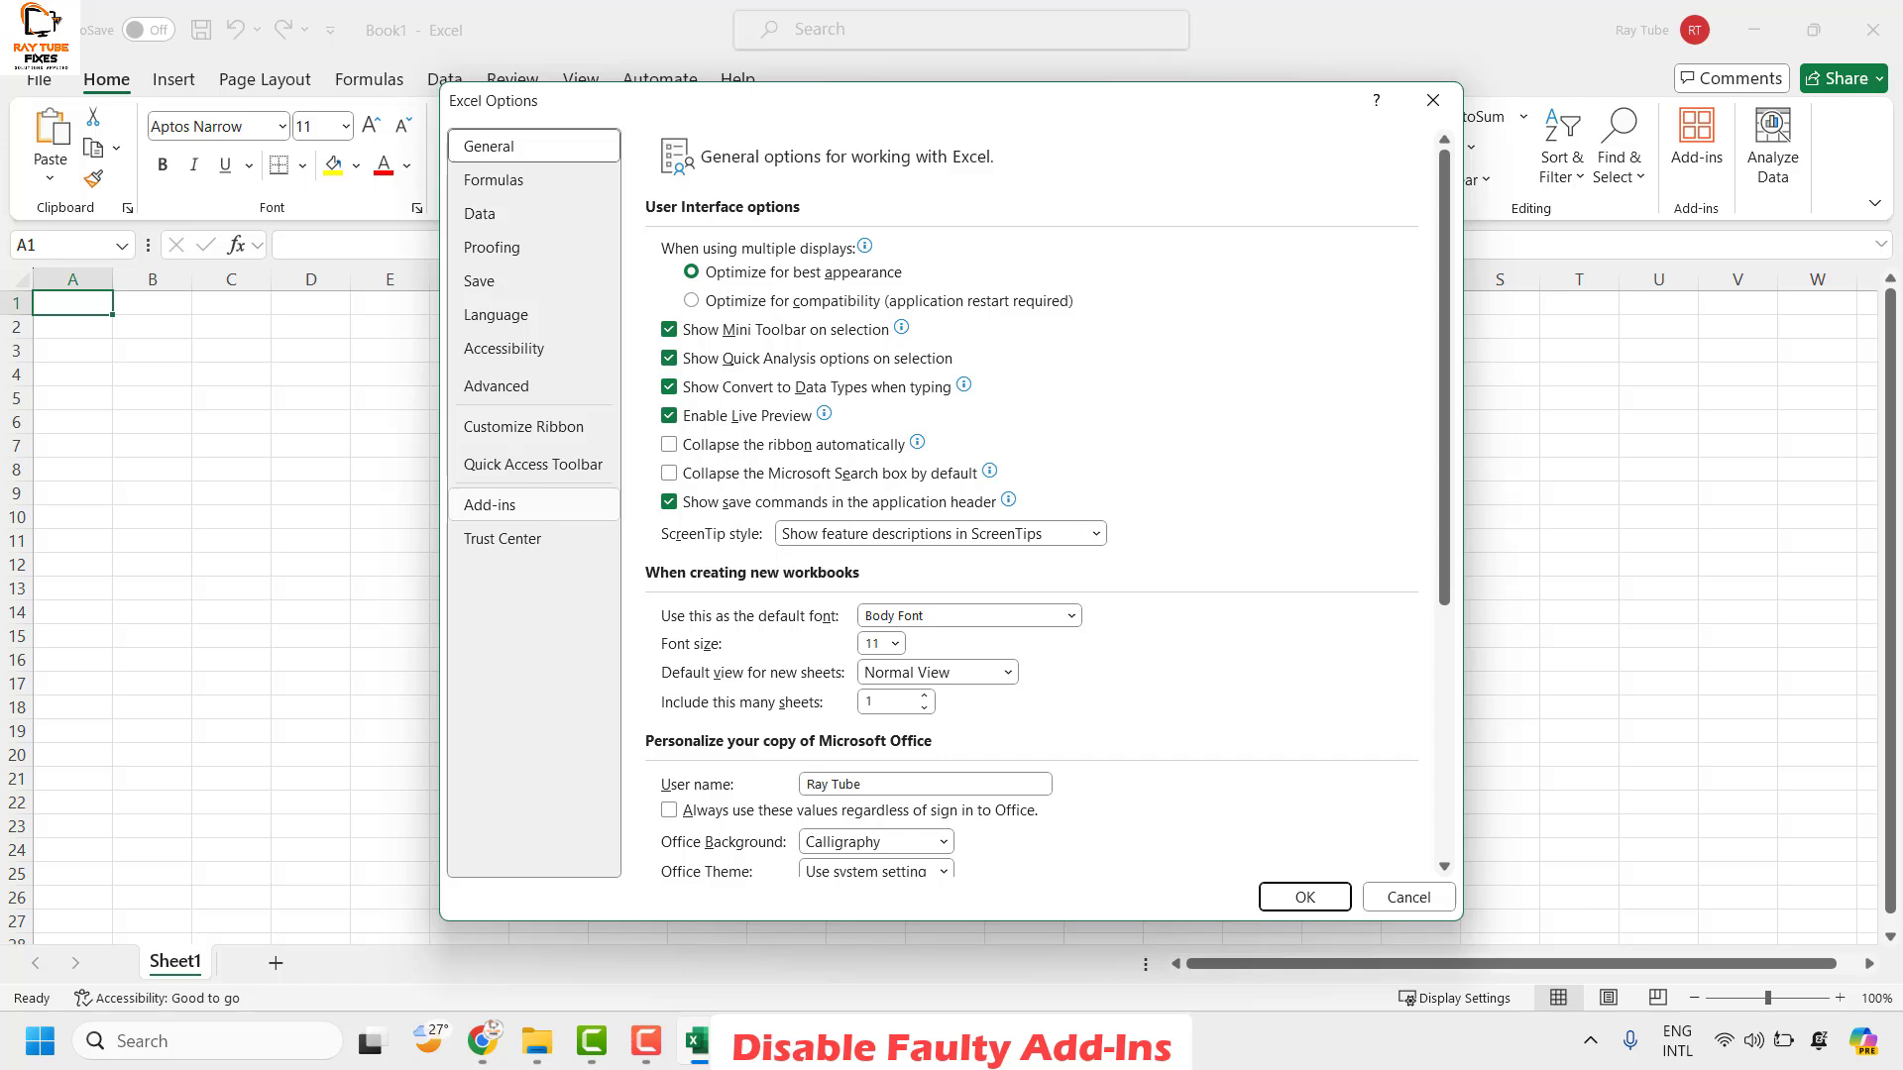
Step: Confirm the COM Add-ins list with all three add-ins unchecked, then close Excel
{"action": "left_click", "coordinate": [496, 505]}
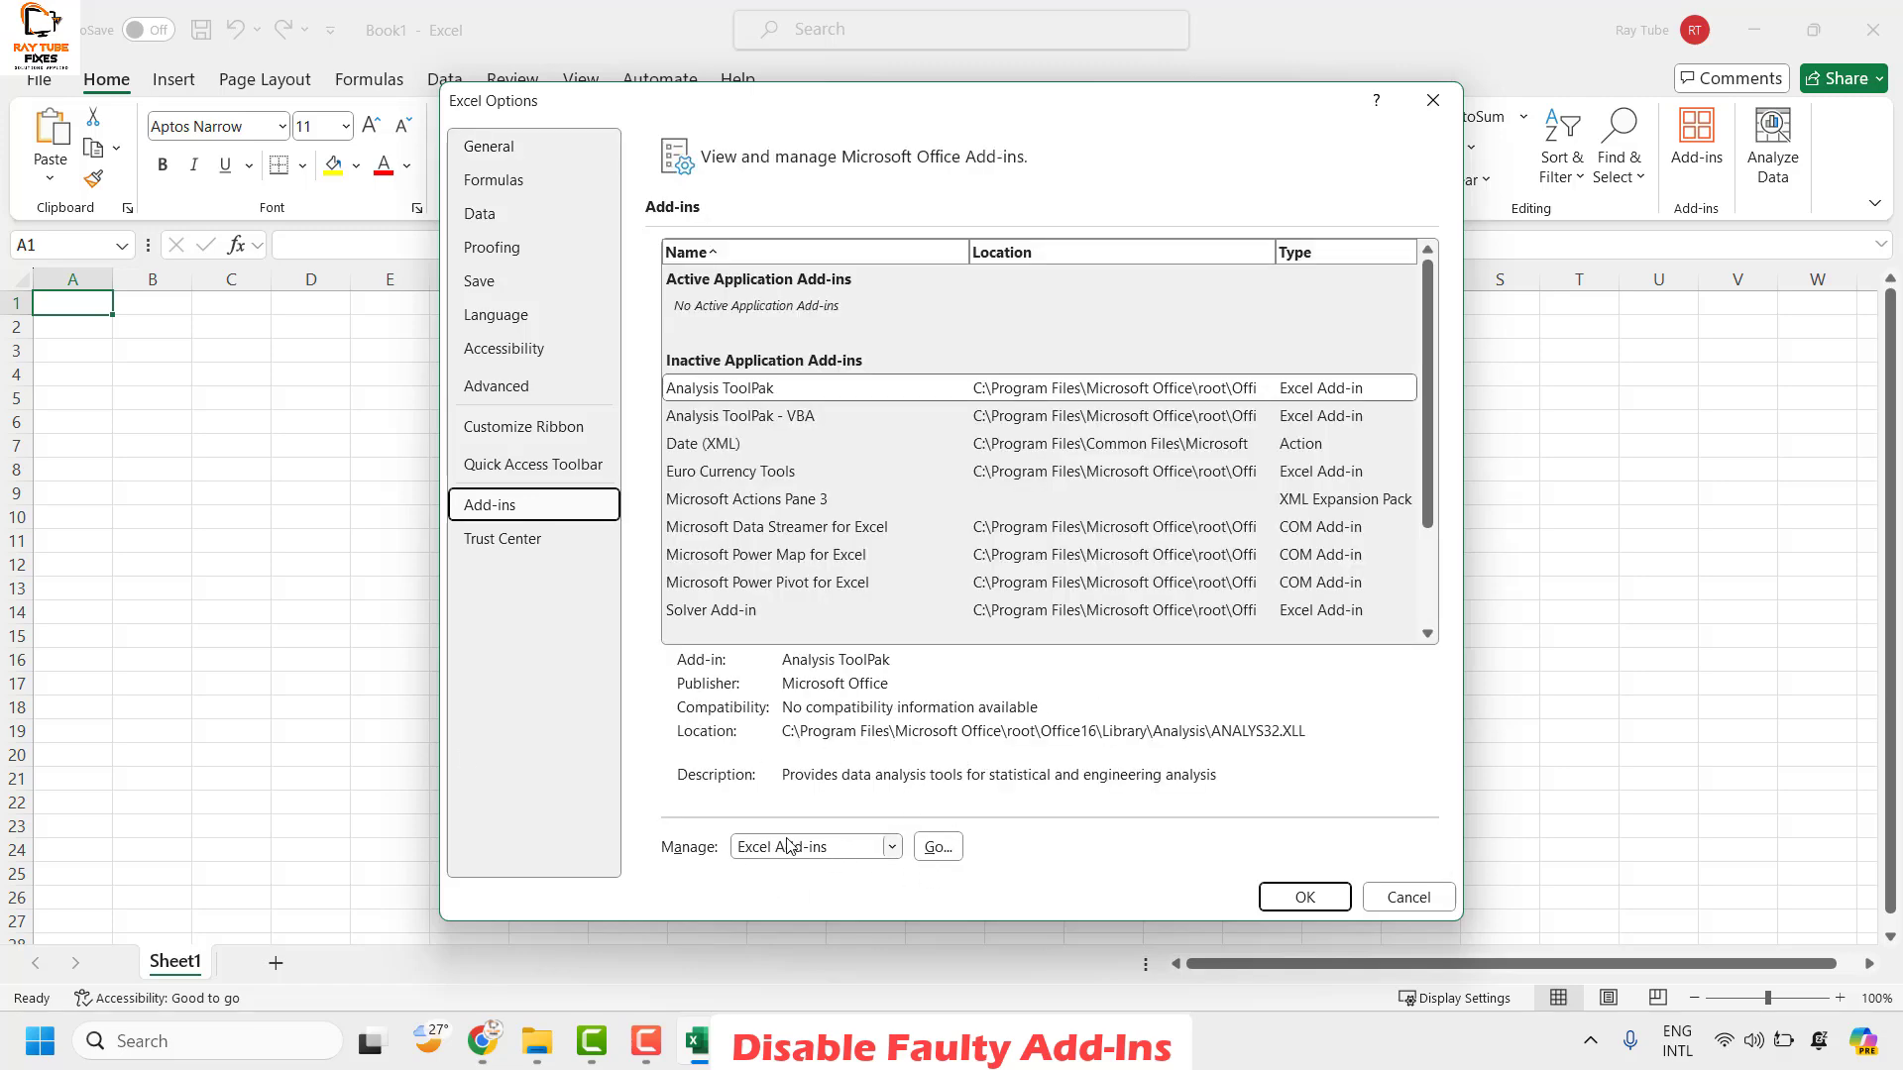
{"action": "left_click", "coordinate": [867, 859]}
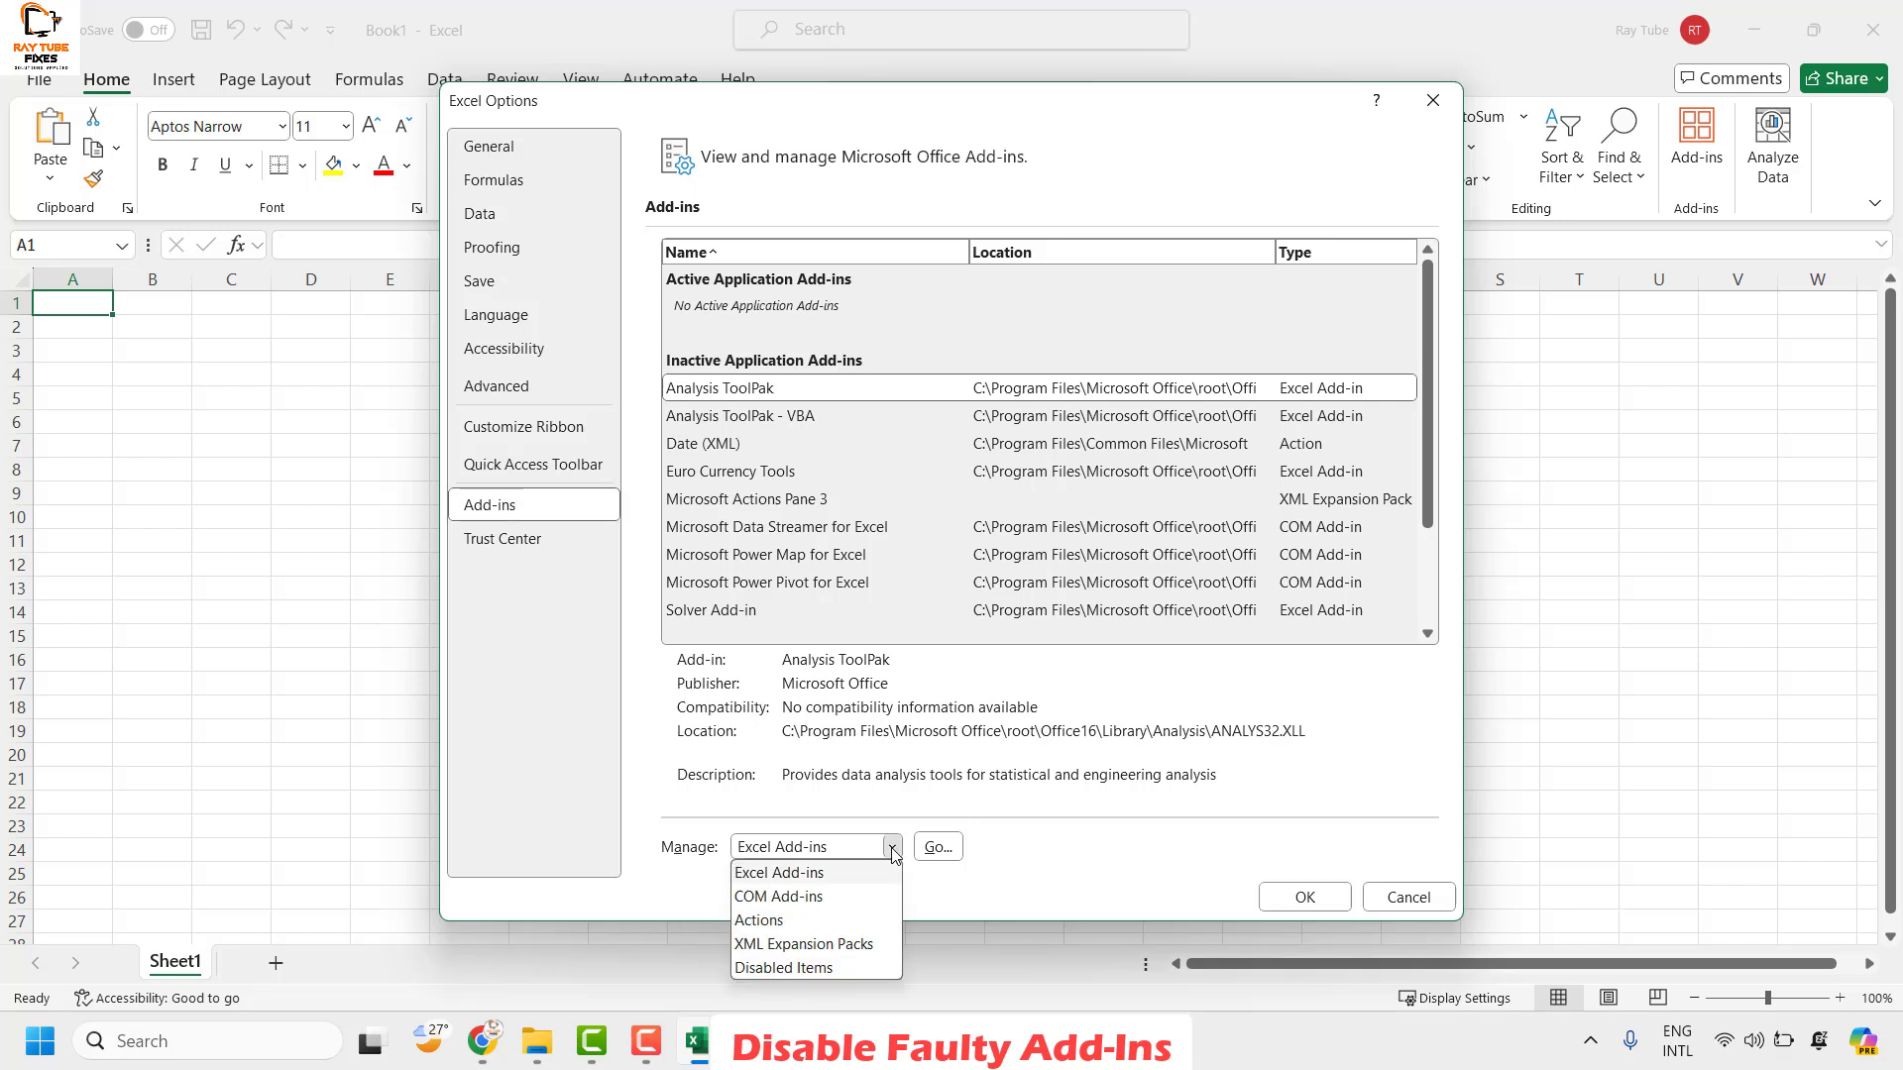
{"action": "left_click", "coordinate": [798, 896]}
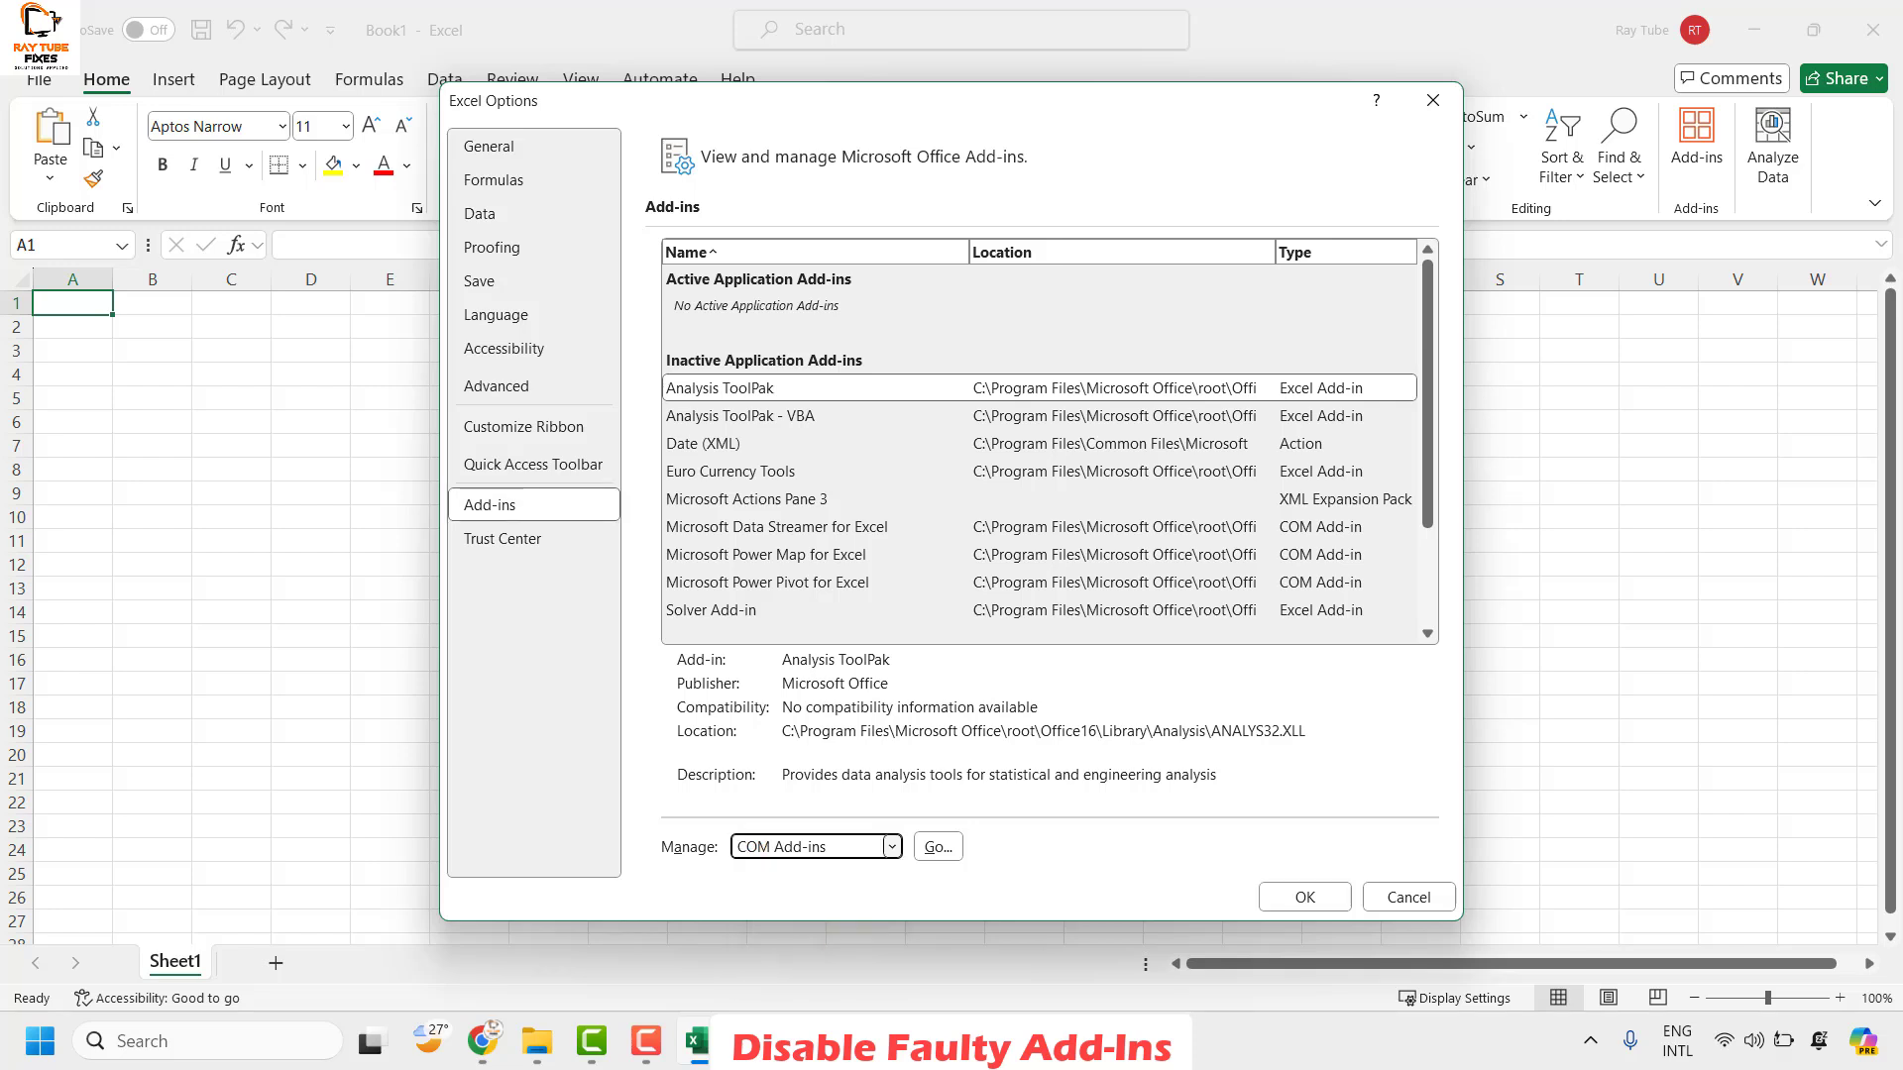
{"action": "left_click", "coordinate": [941, 852]}
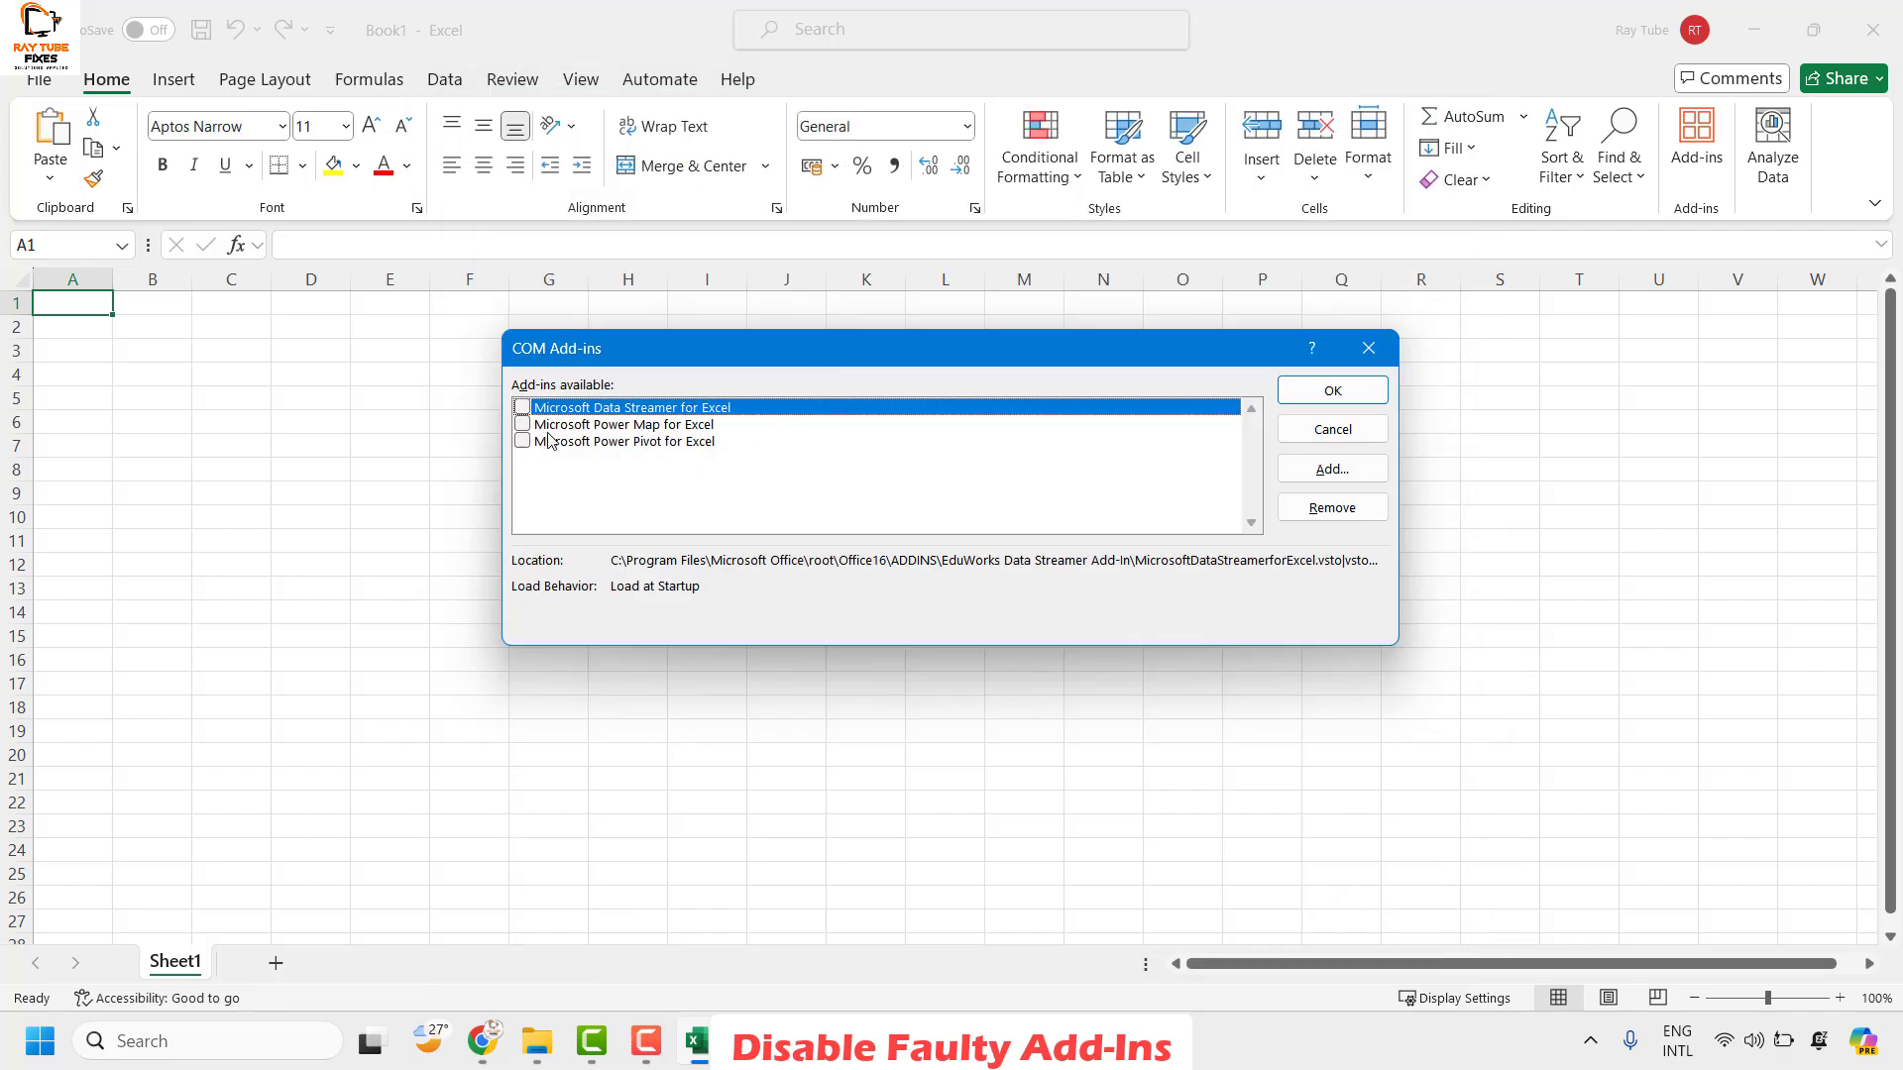
{"action": "left_click", "coordinate": [1333, 396]}
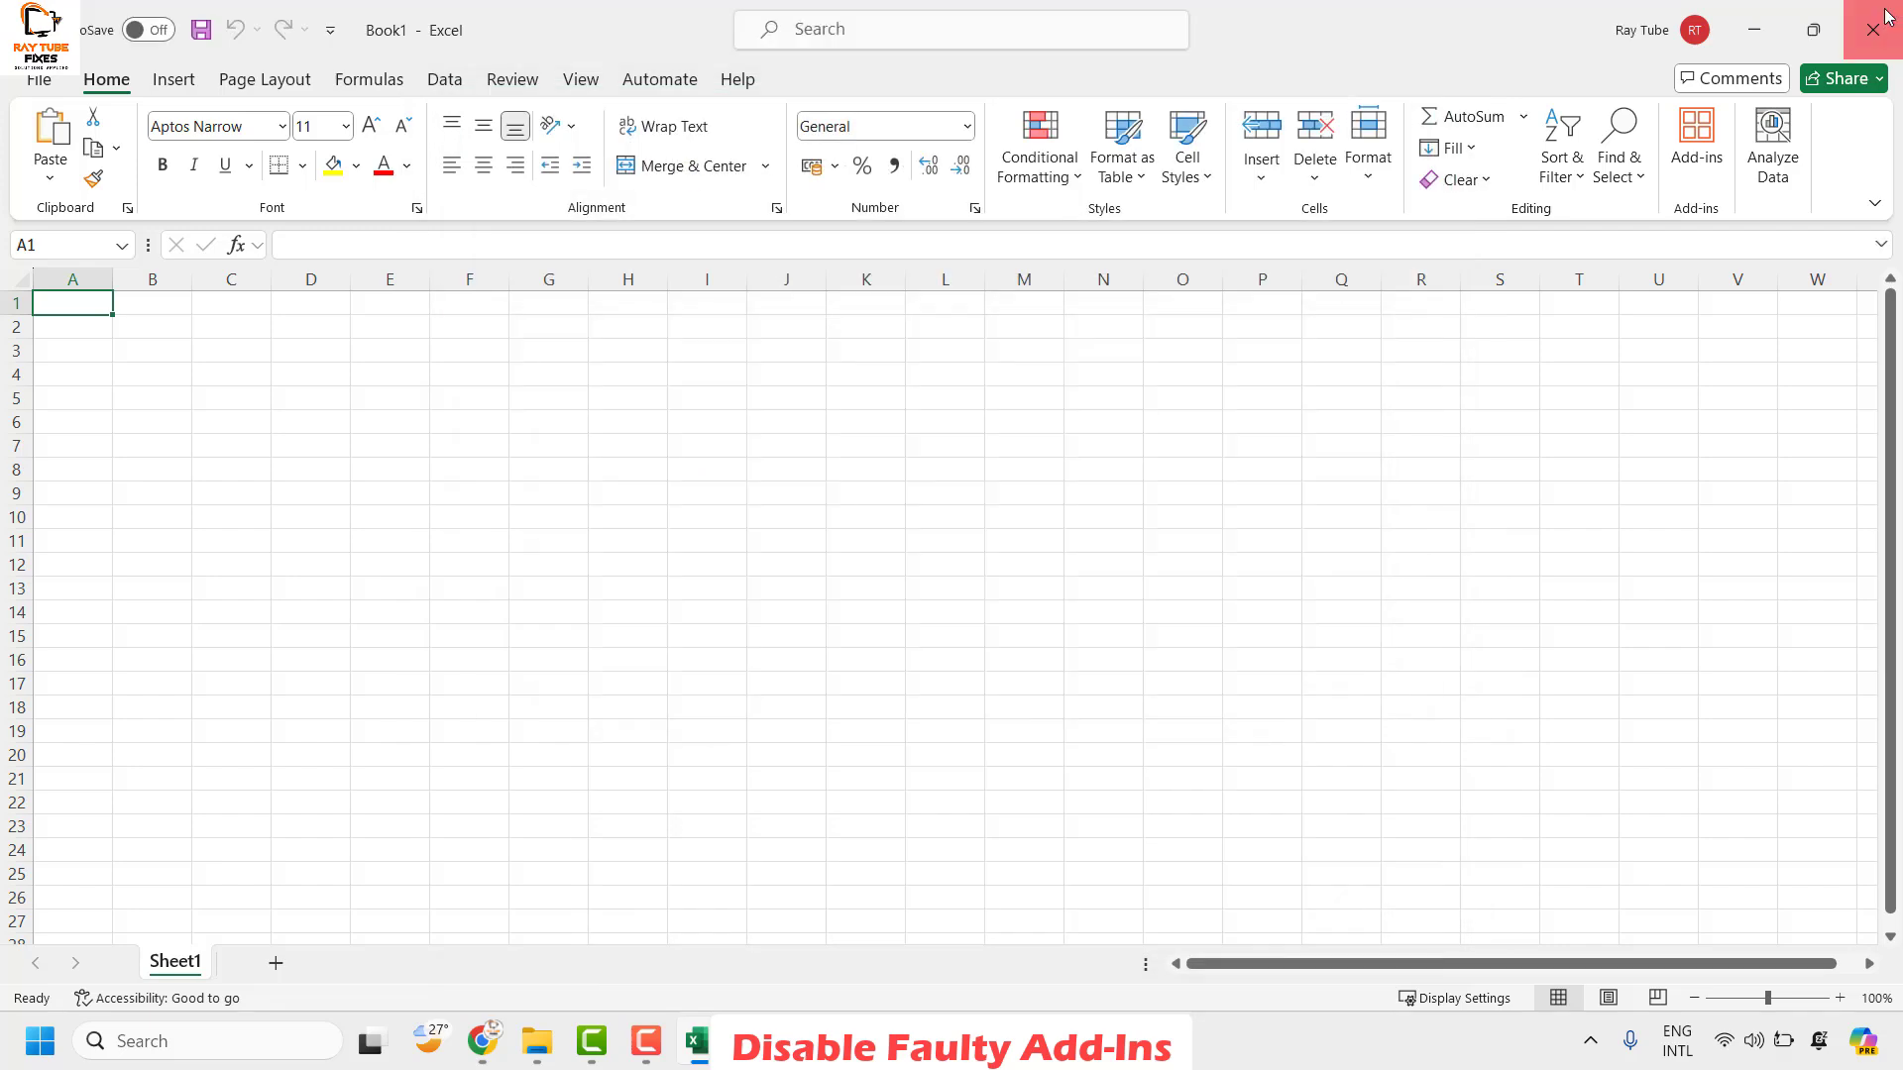
{"action": "left_click", "coordinate": [1874, 28]}
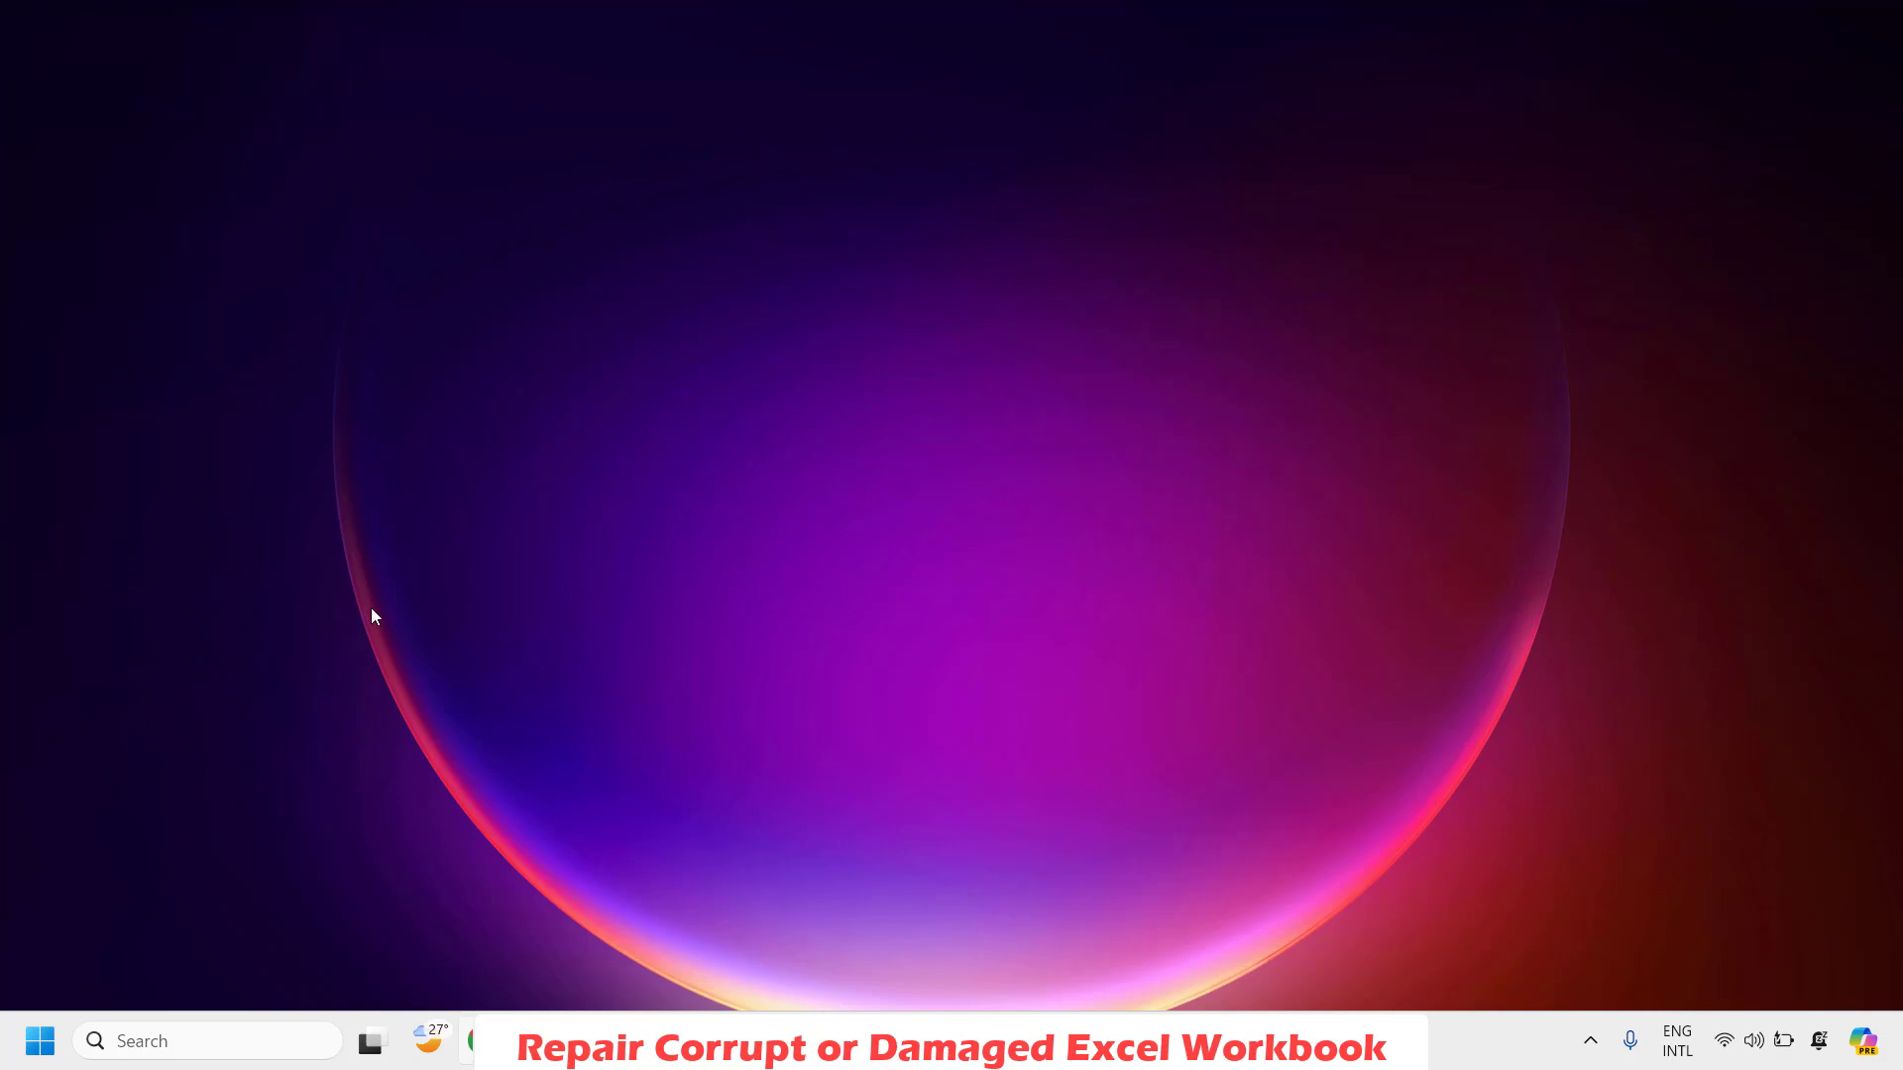
Step: Relaunch Excel by running 'excel' and go to the File > Open page
{"action": "key", "text": "super+r"}
{"action": "type", "text": "excel"}
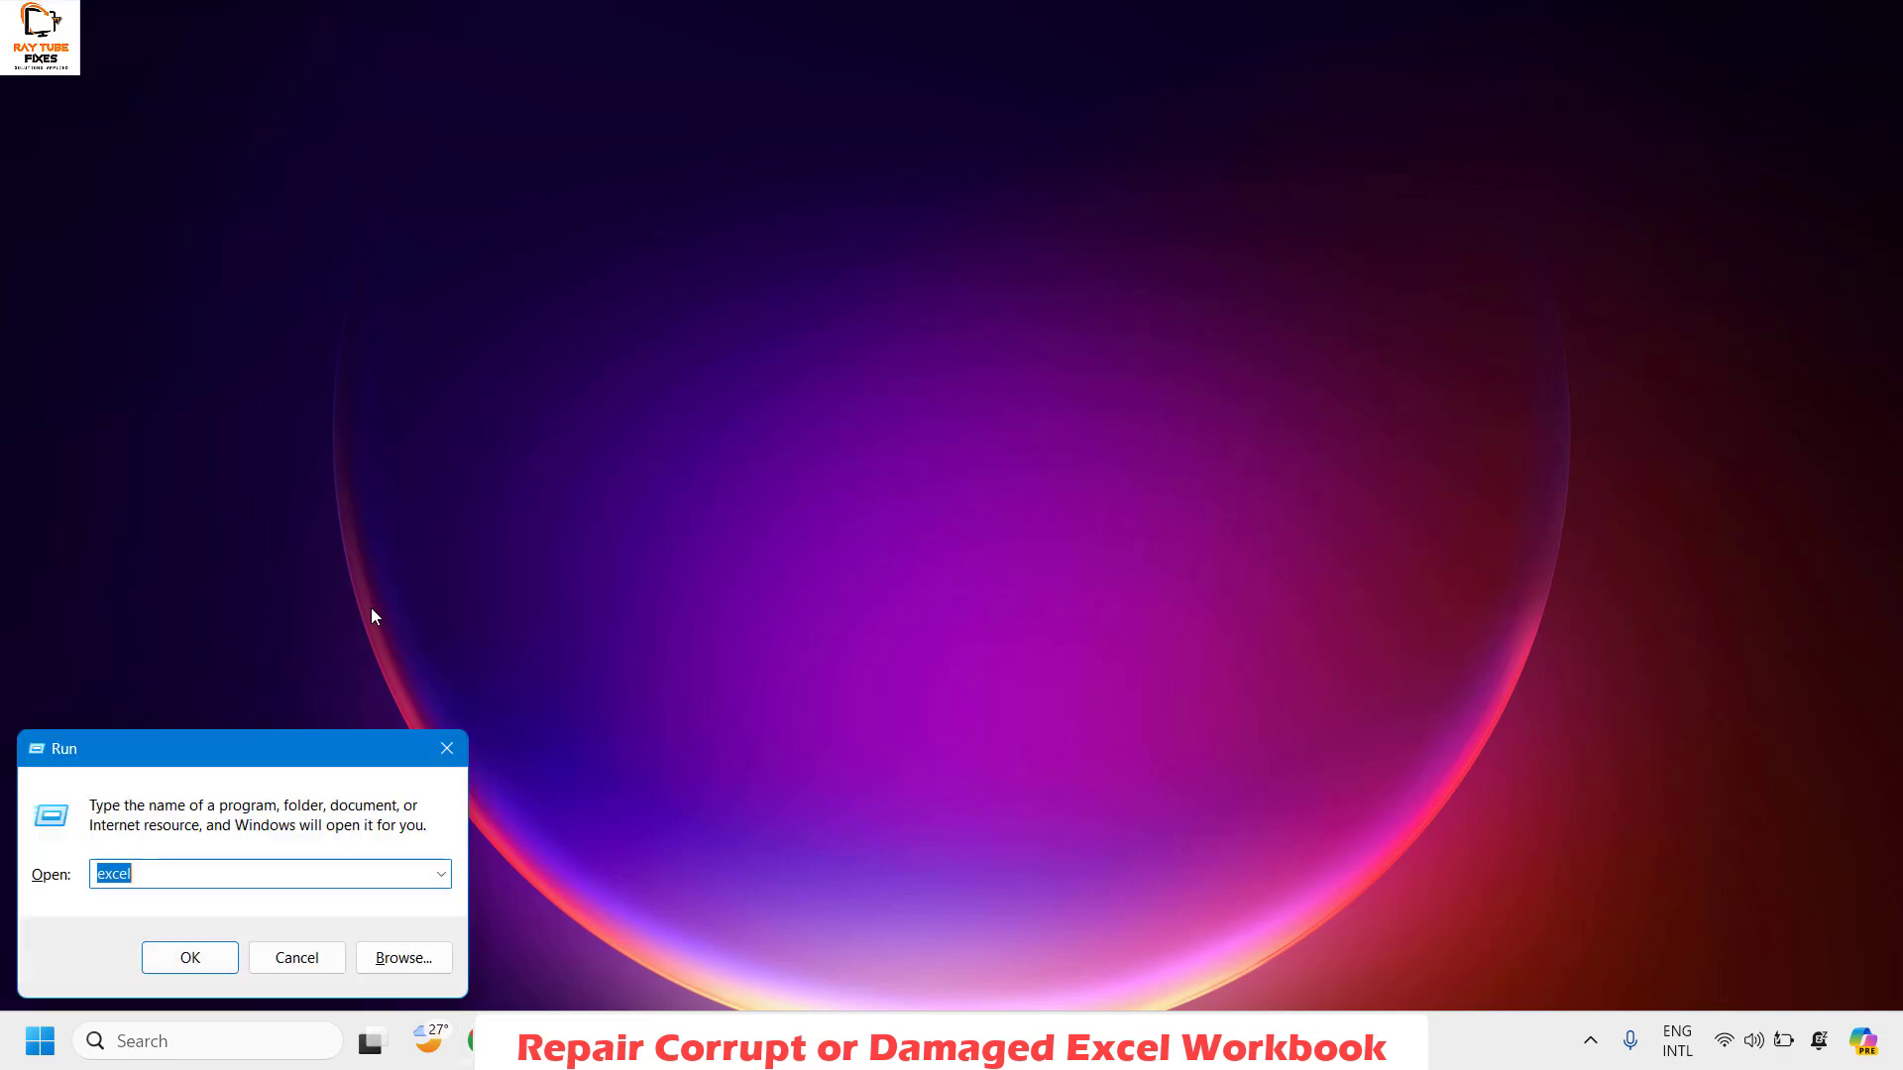
{"action": "key", "text": "Return"}
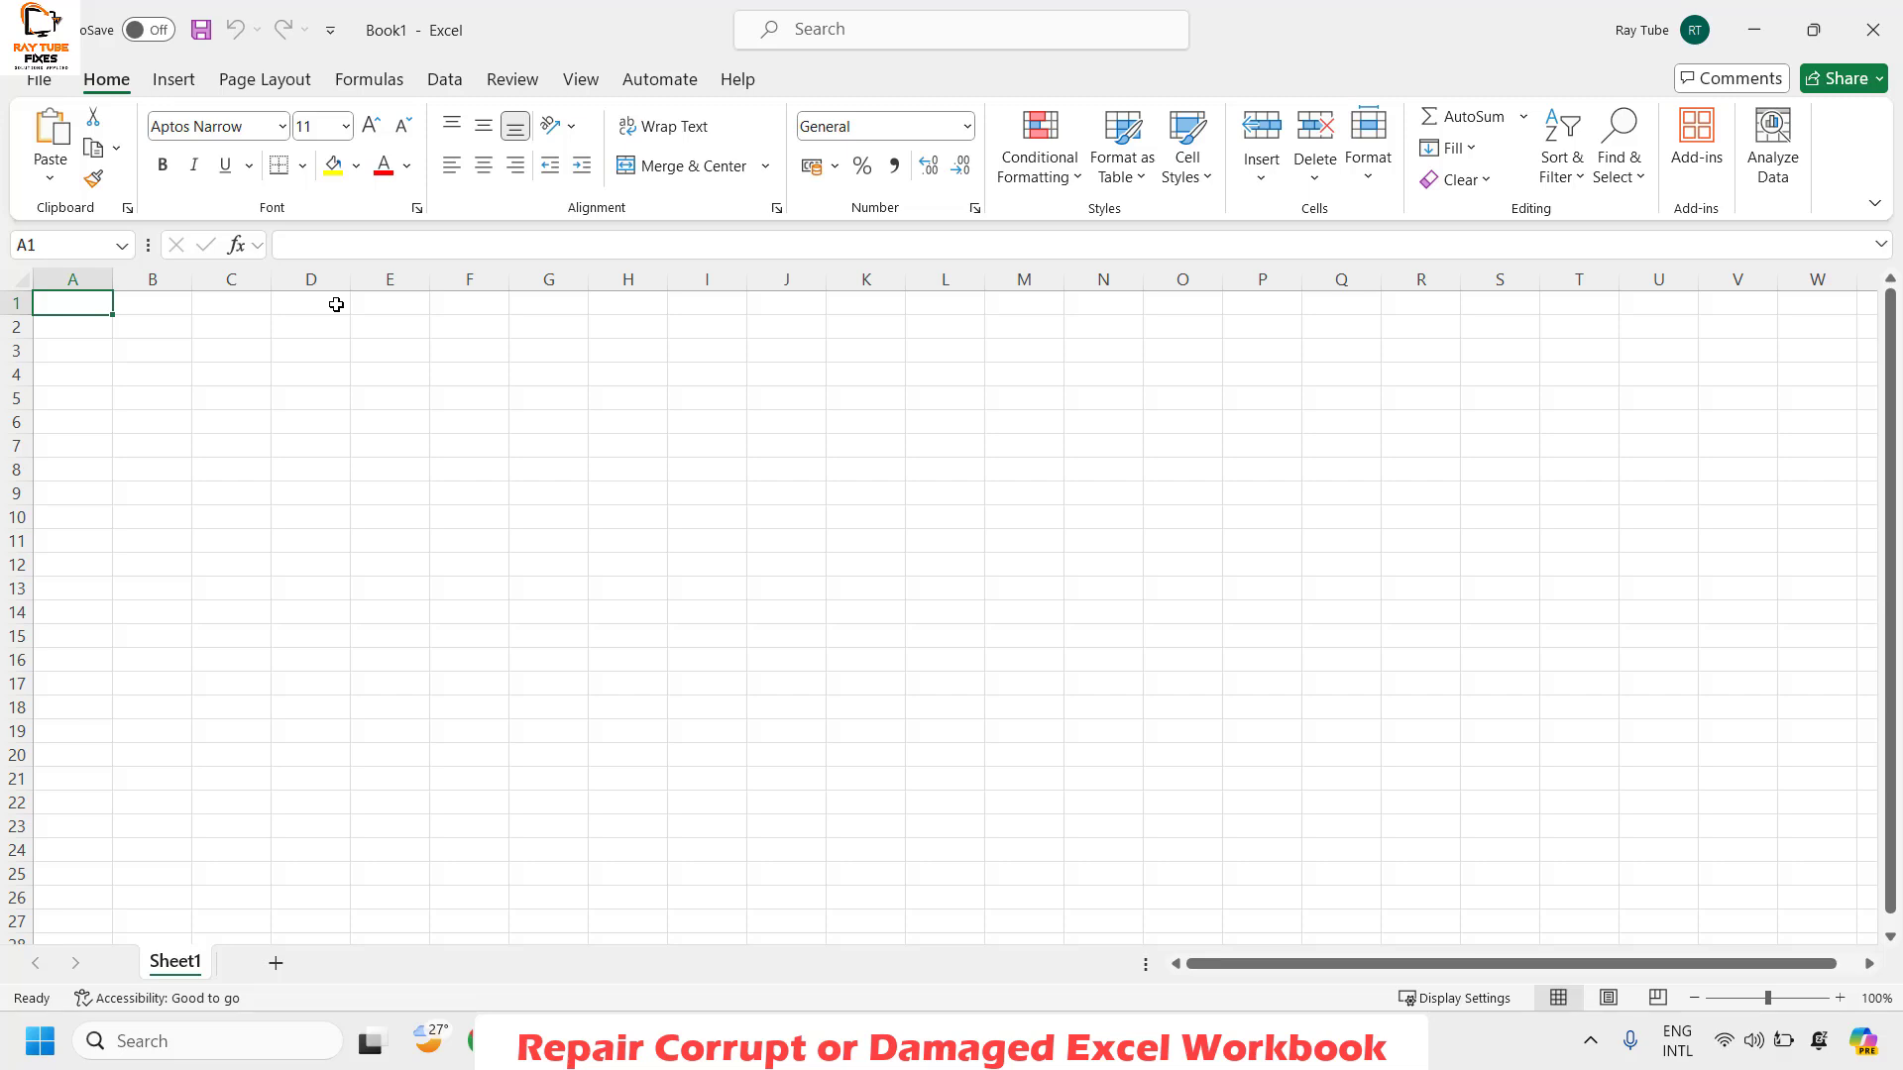
{"action": "left_click", "coordinate": [42, 81]}
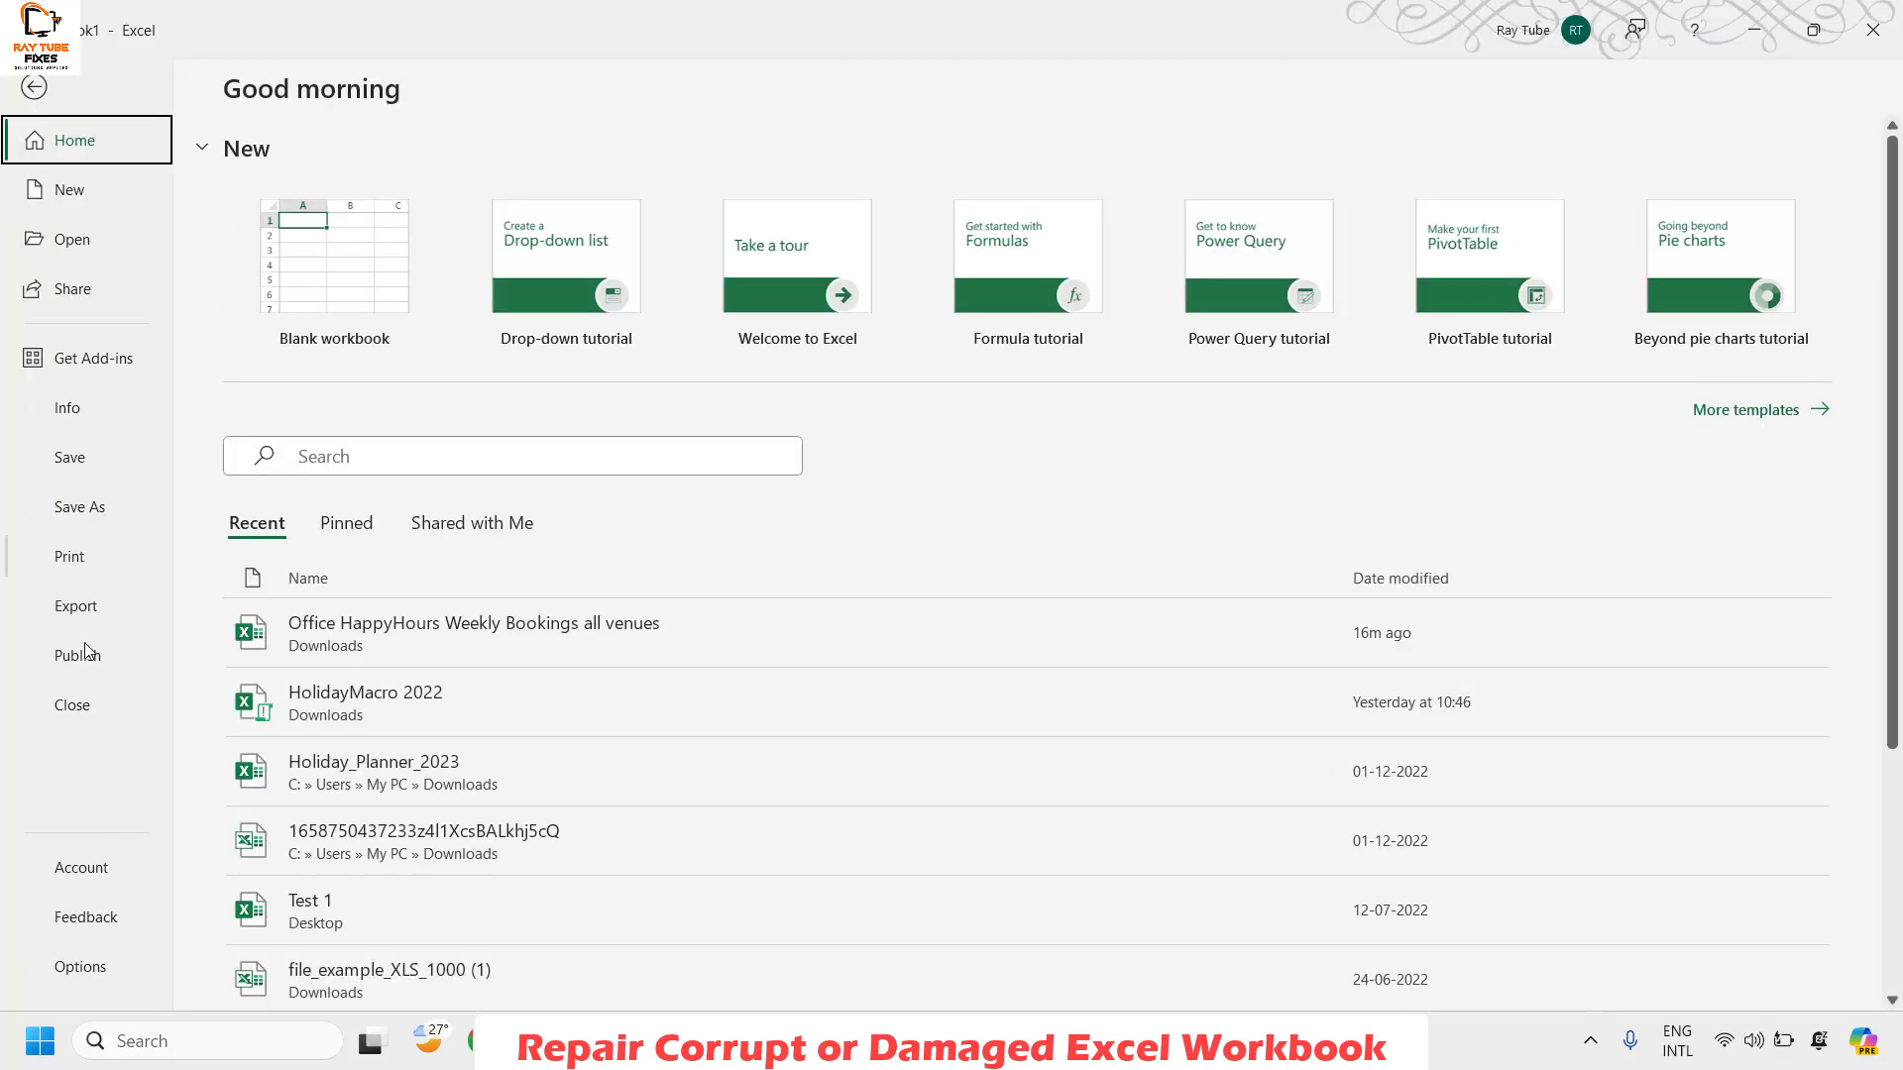
{"action": "left_click", "coordinate": [72, 241]}
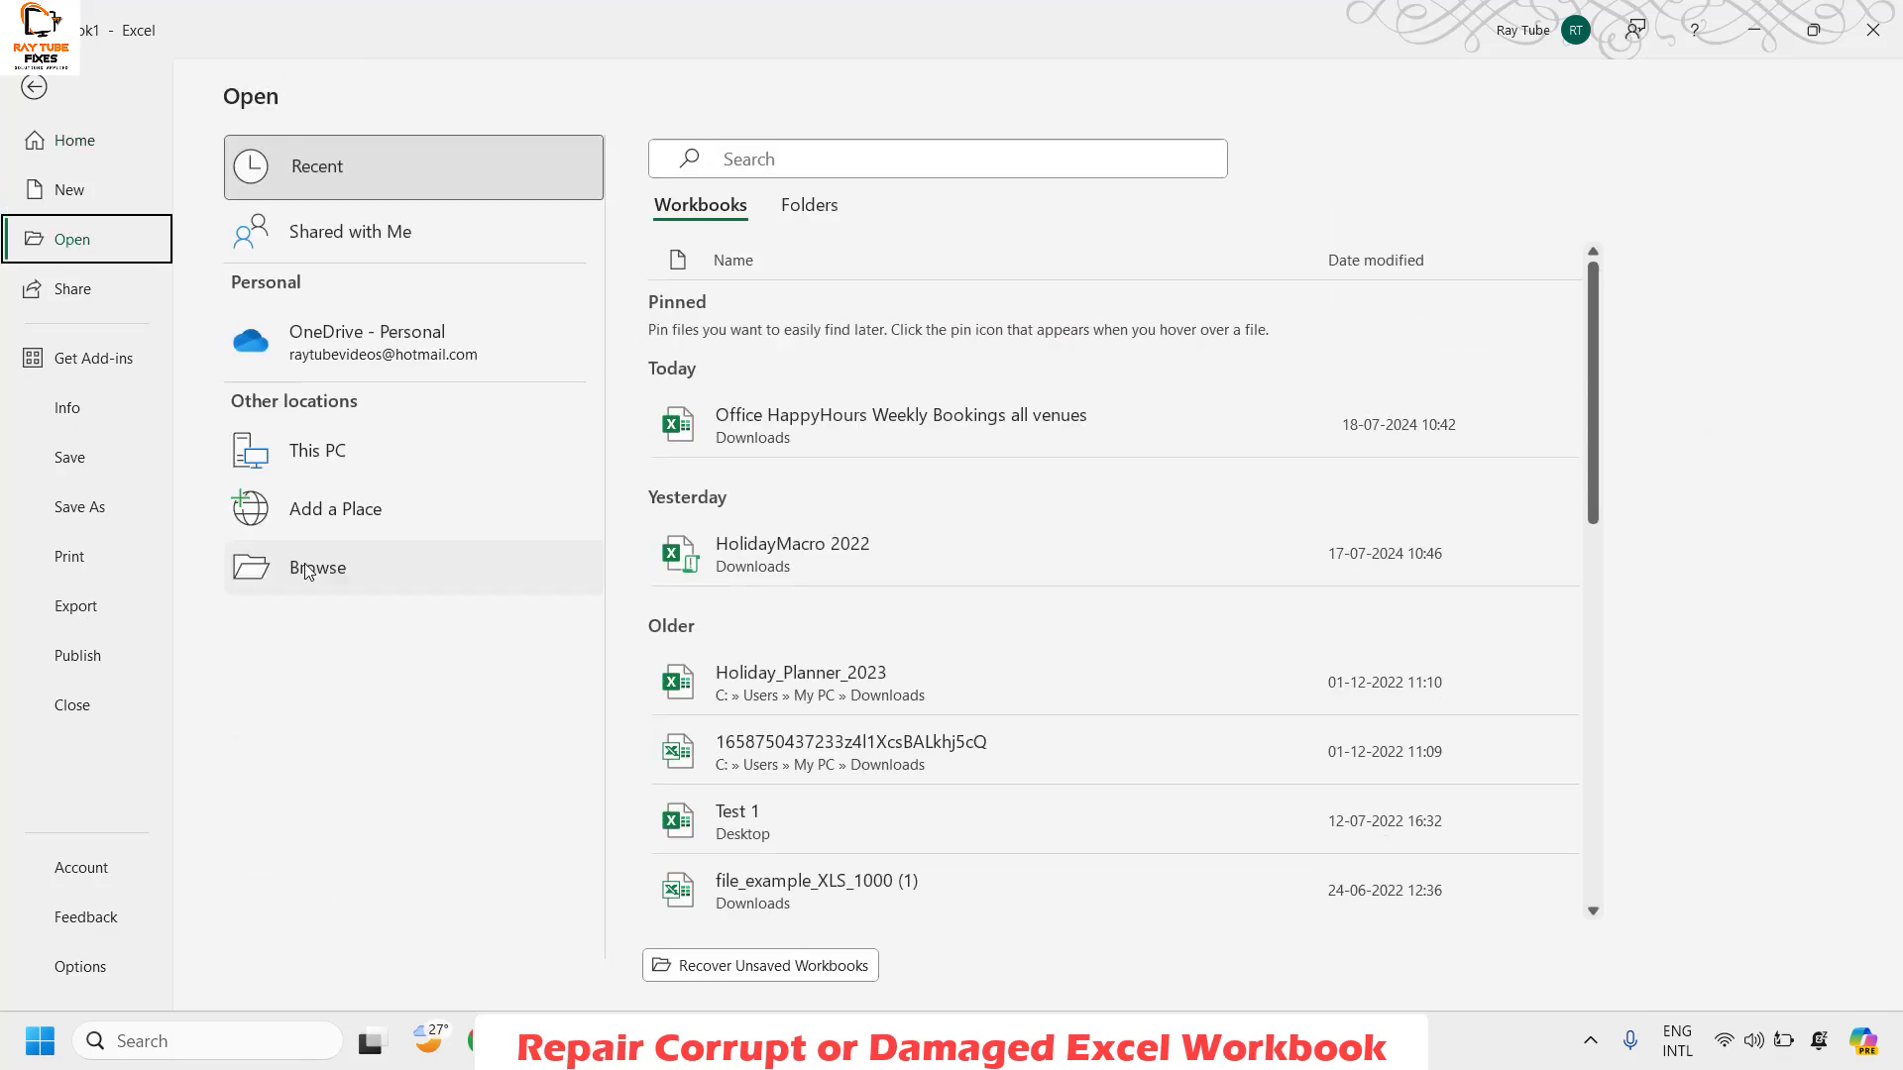
Step: Choose Open and Repair on the Desktop workbook 'Office HappyHours Weekly Bookings all venues'
{"action": "left_click", "coordinate": [308, 569]}
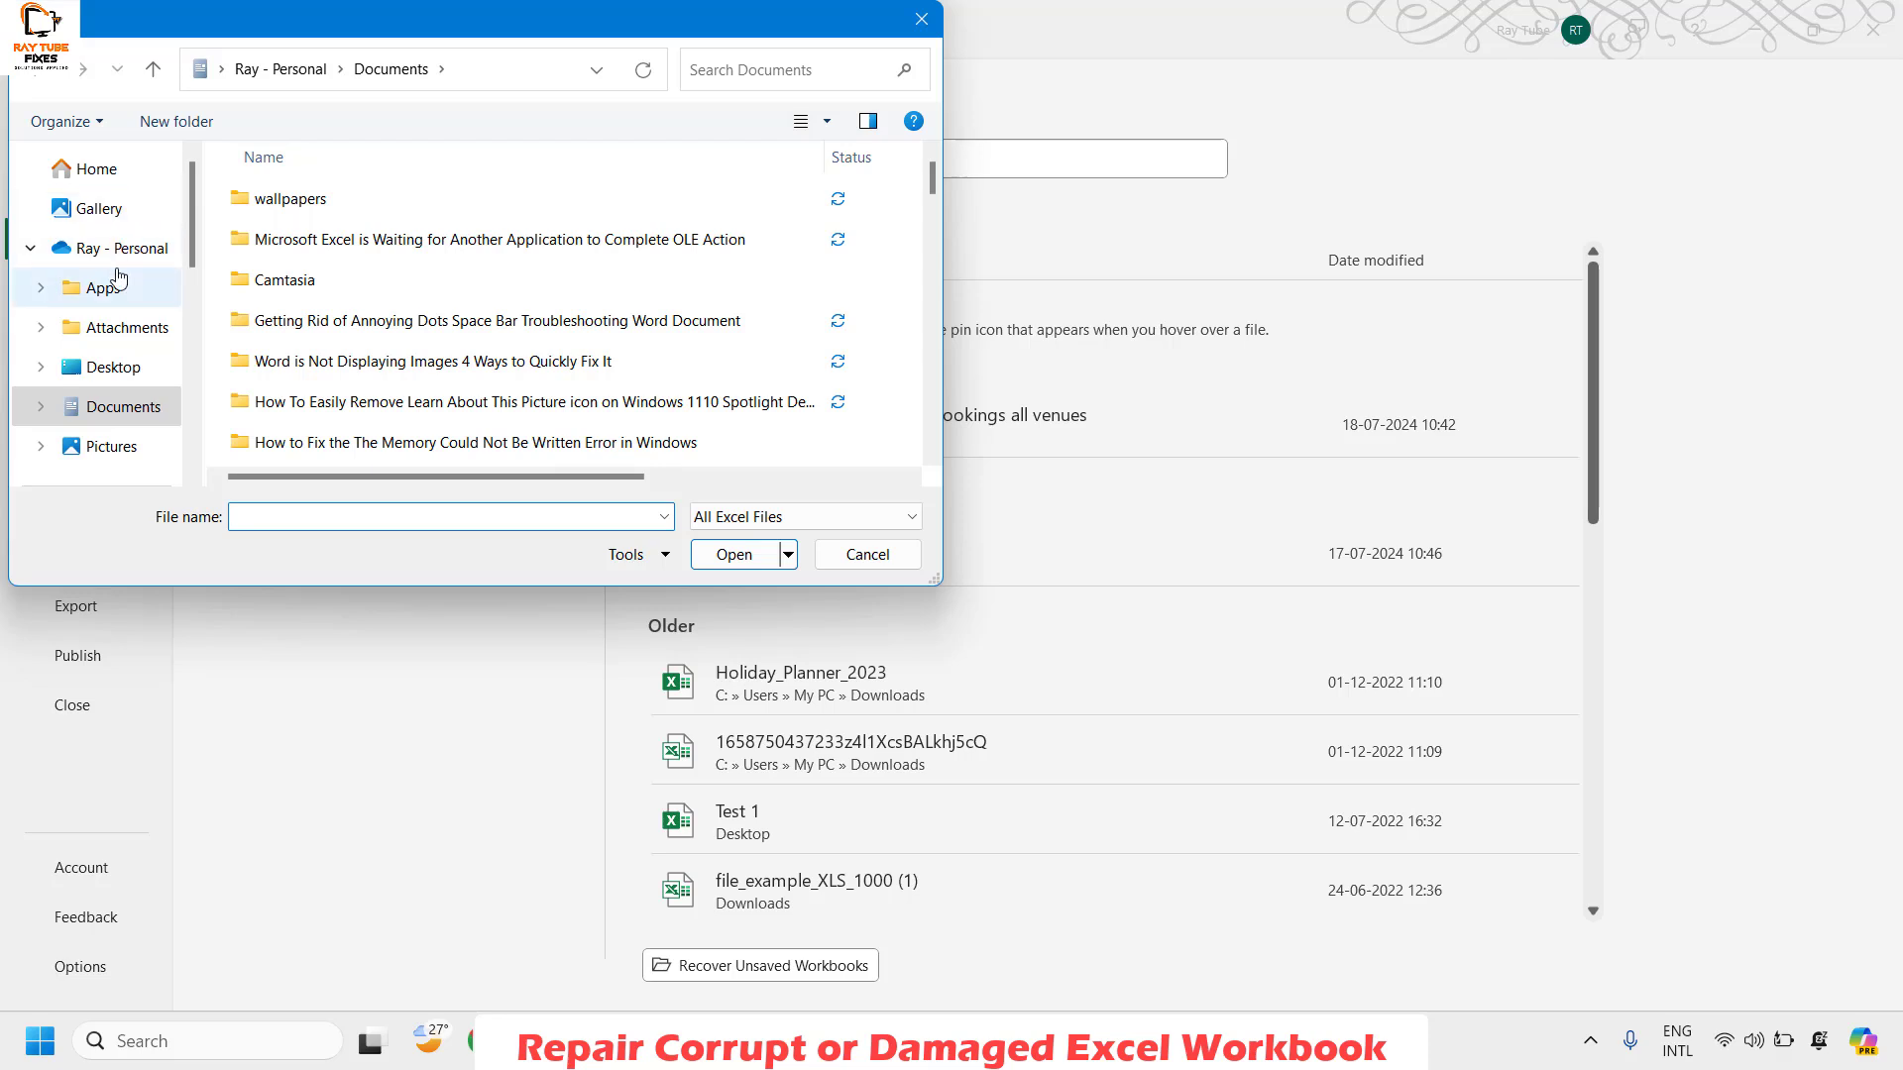
{"action": "scroll", "coordinate": [109, 288], "scroll_direction": "down", "scroll_amount": 1}
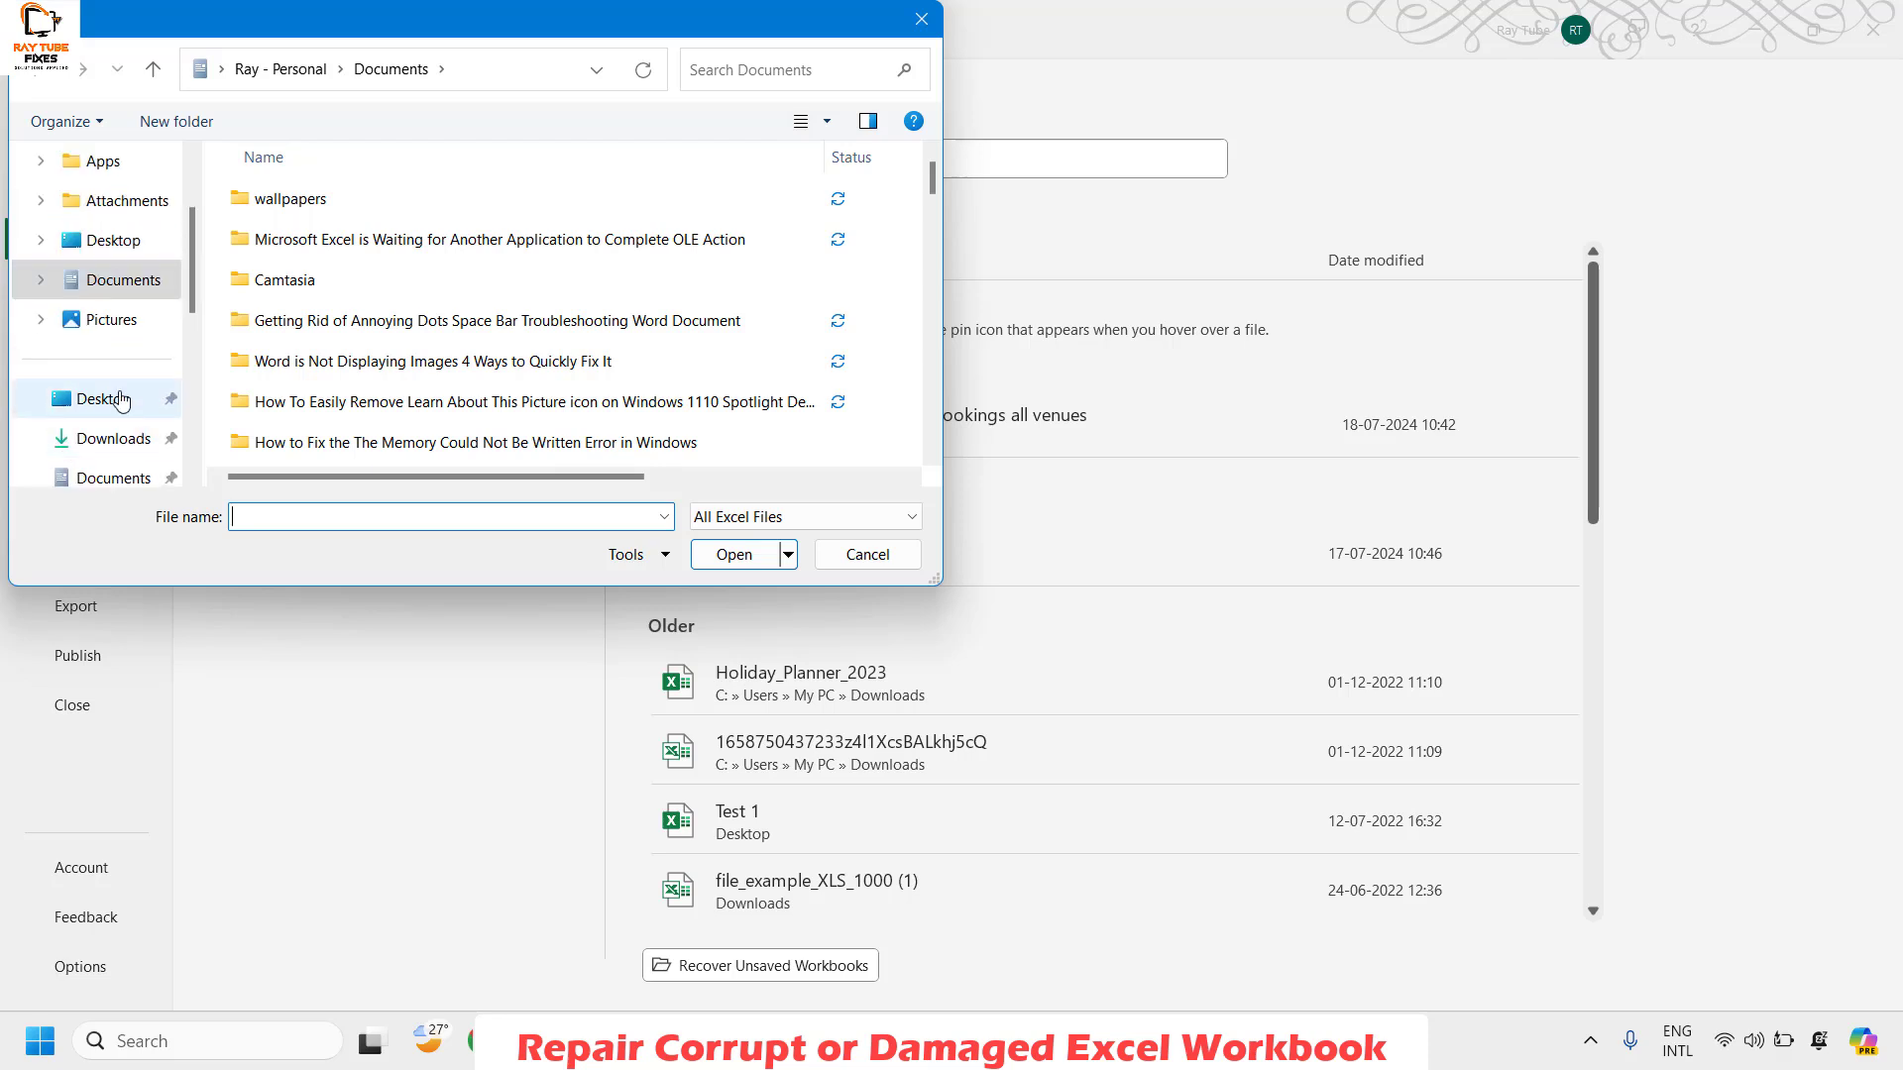
{"action": "left_click", "coordinate": [121, 401]}
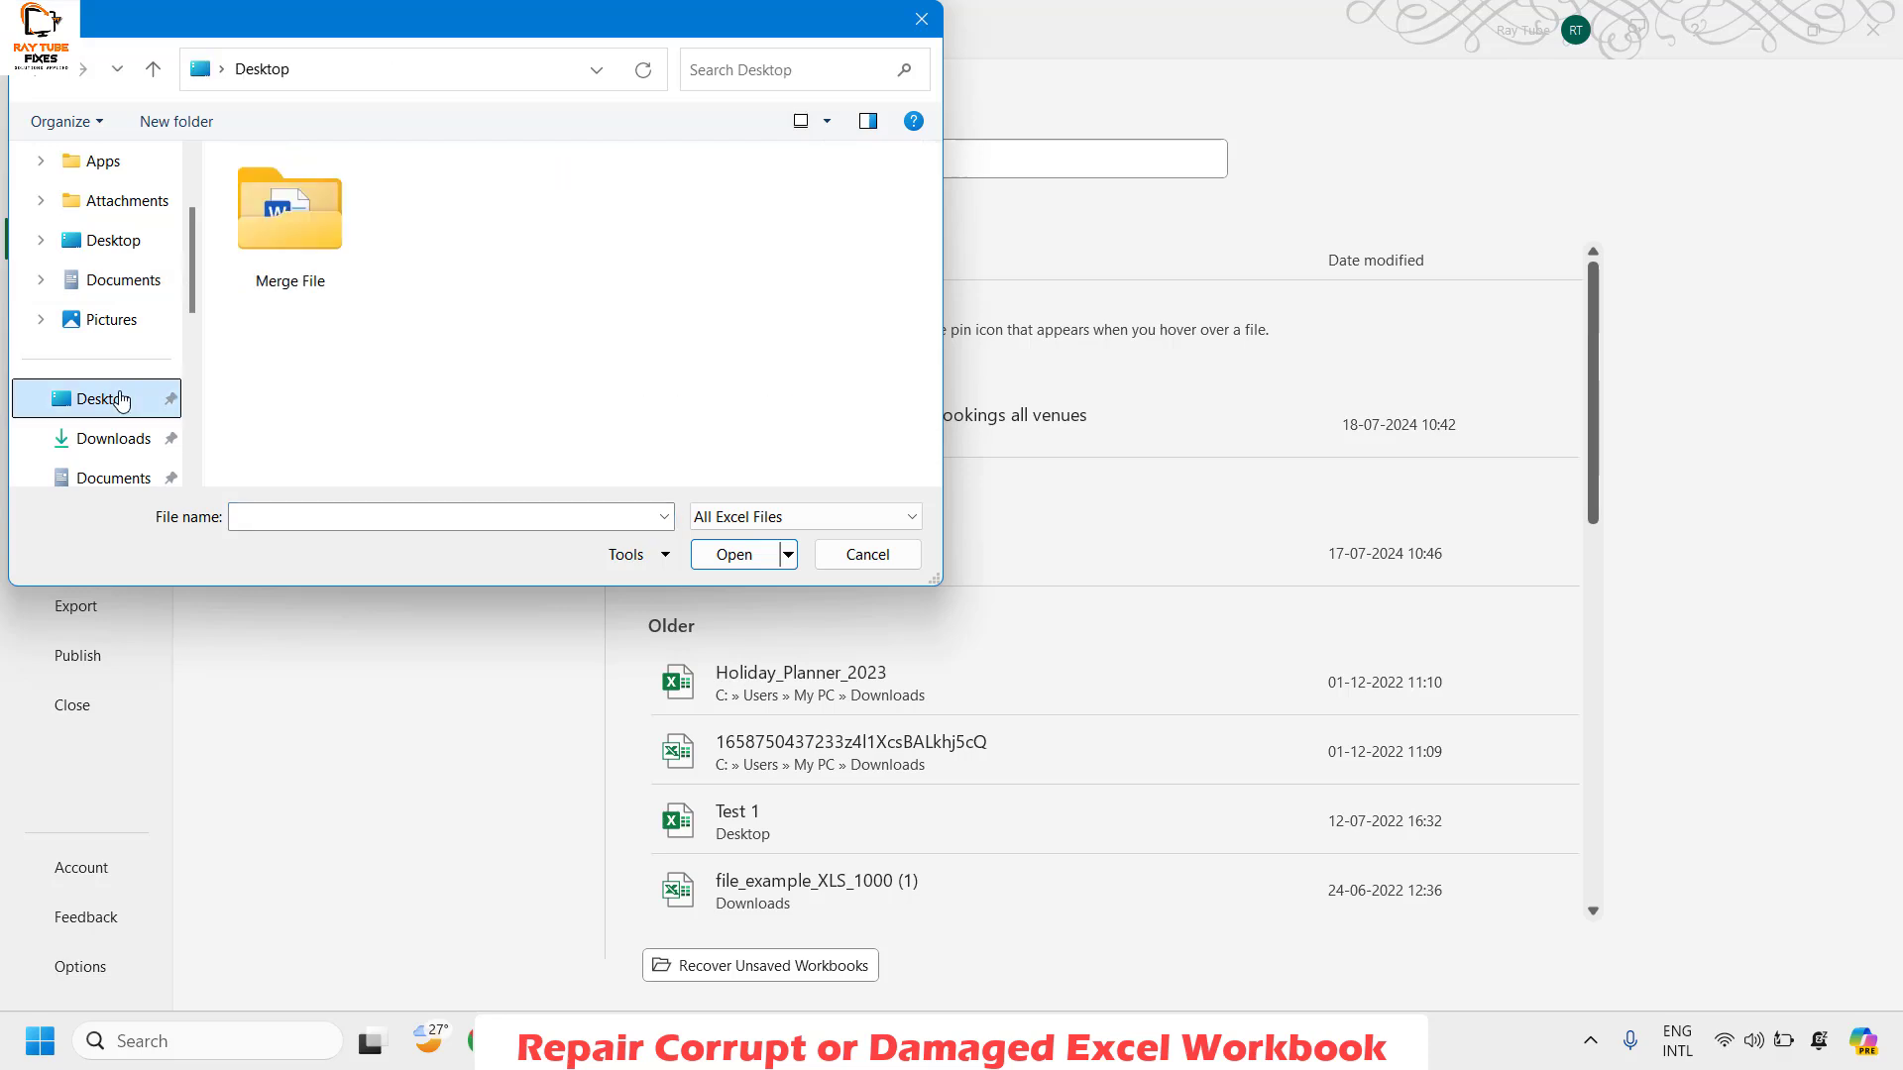
{"action": "left_click", "coordinate": [128, 245]}
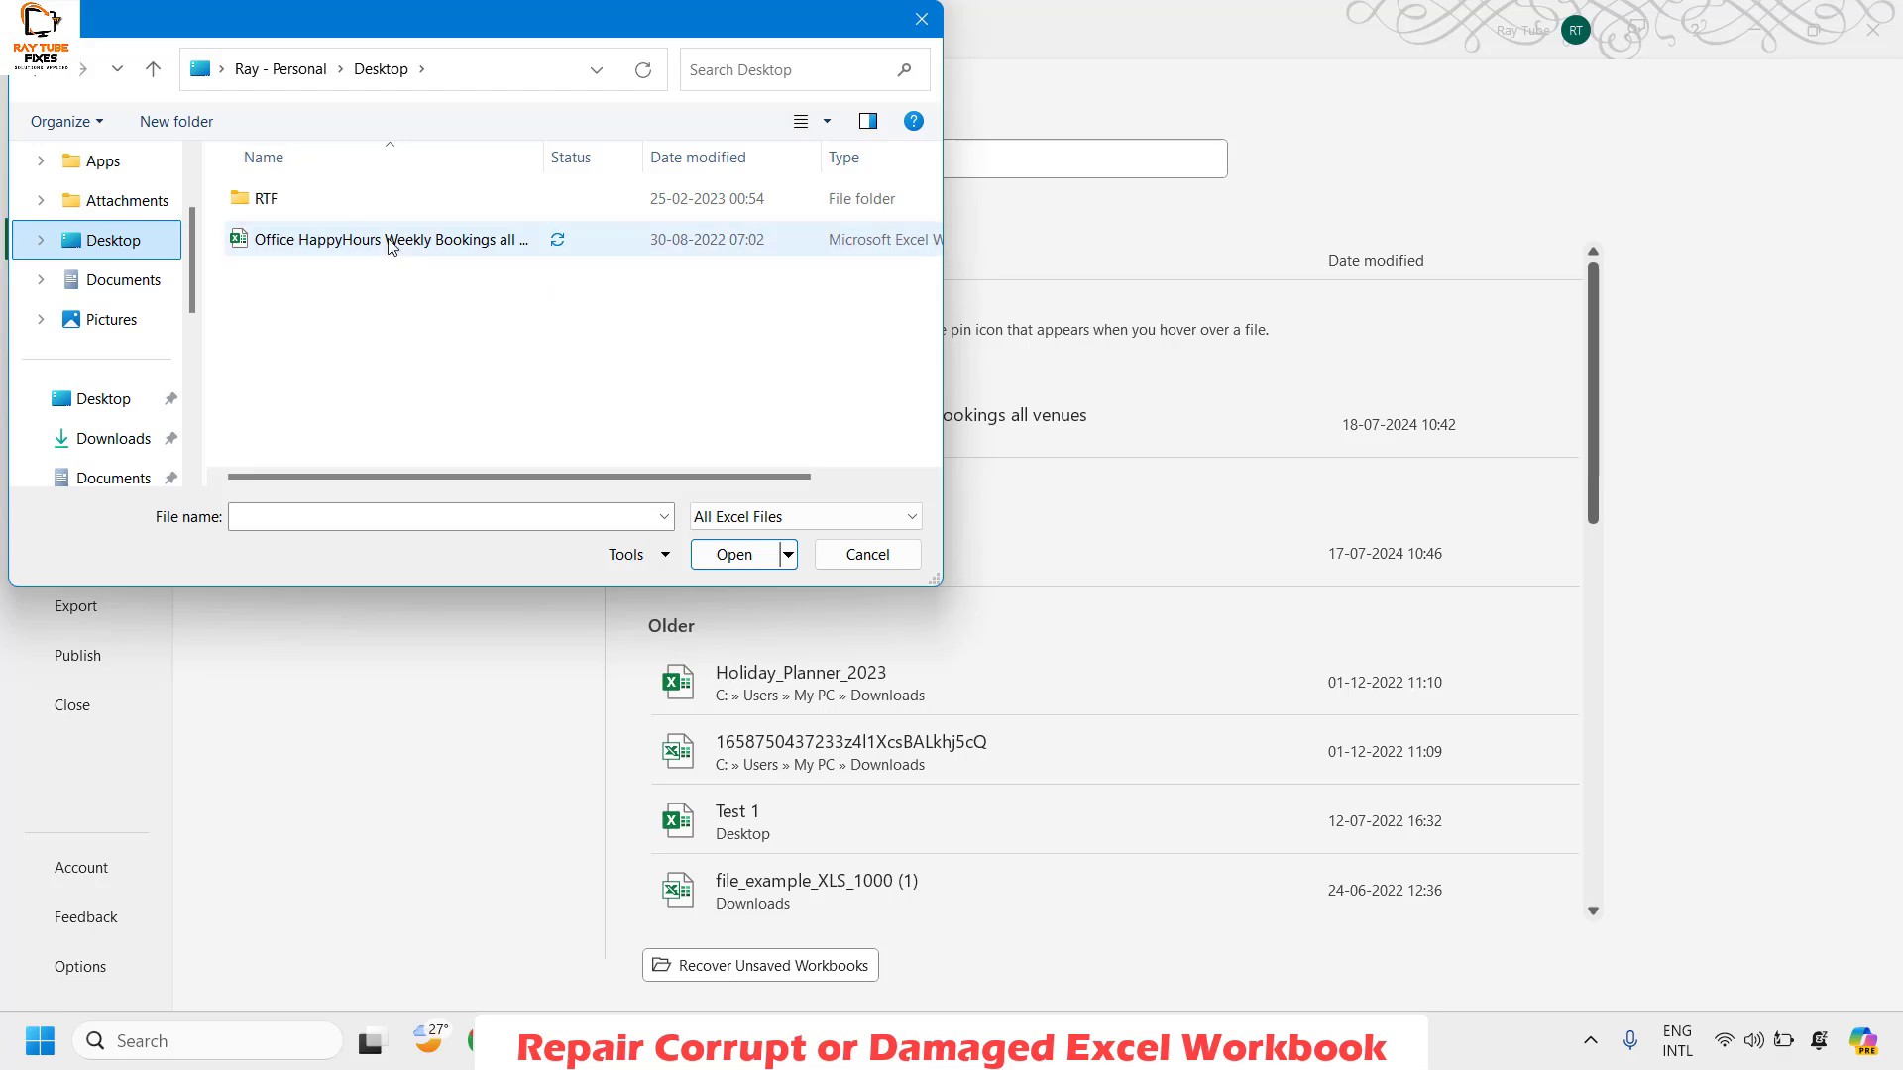
{"action": "left_click", "coordinate": [330, 243]}
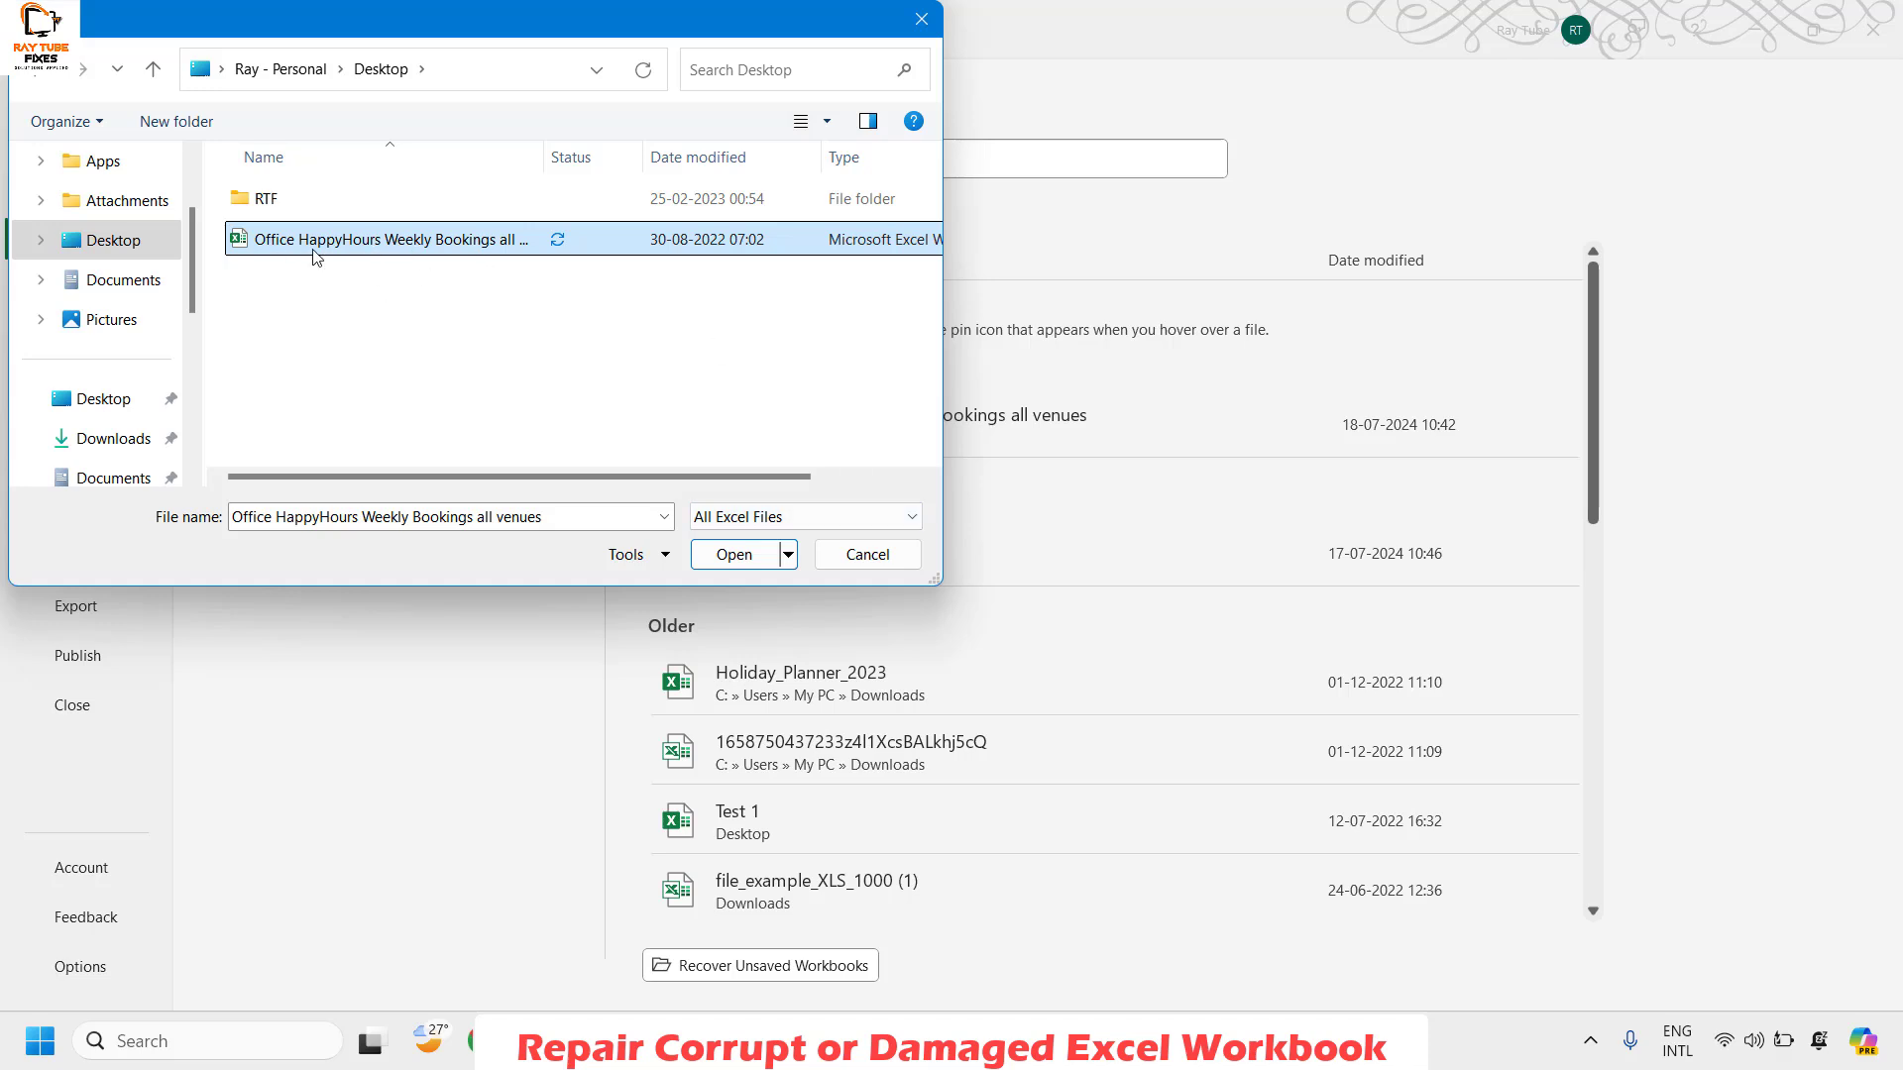
{"action": "left_click", "coordinate": [789, 557]}
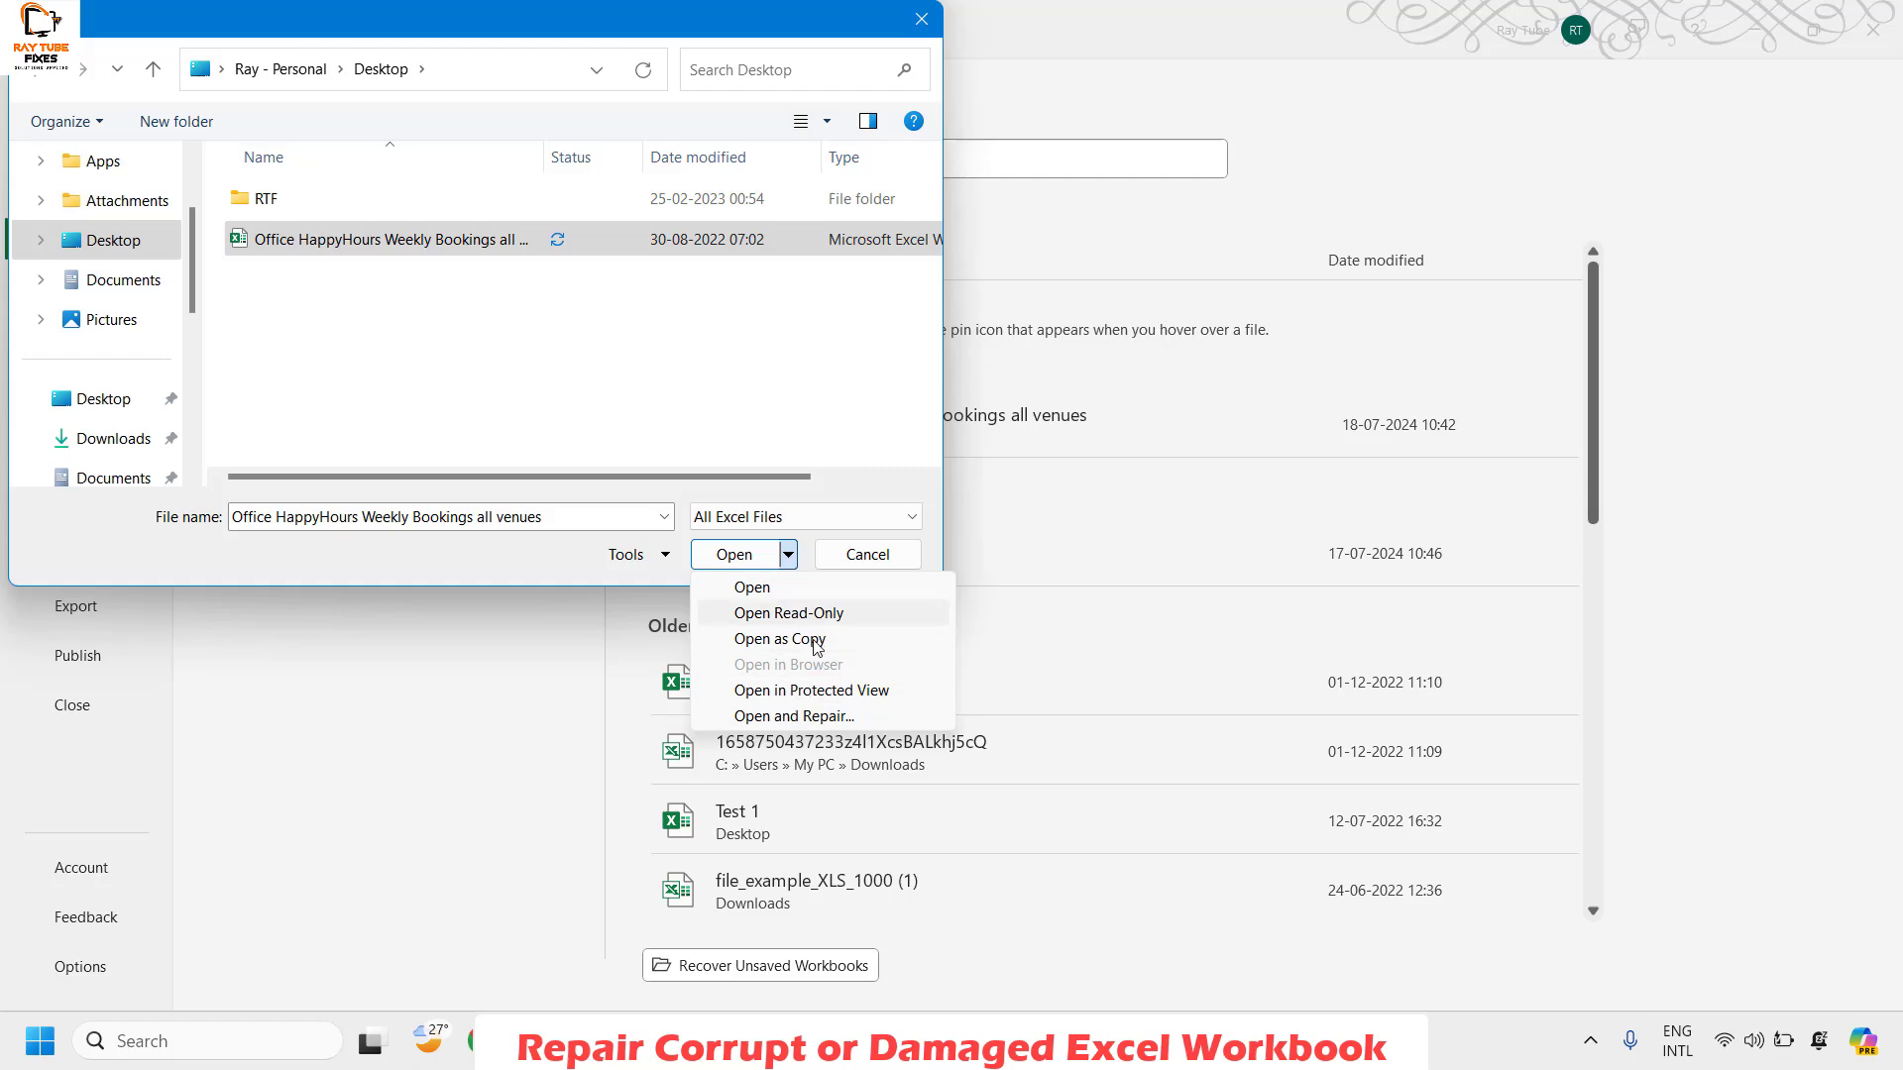
{"action": "left_click", "coordinate": [819, 714]}
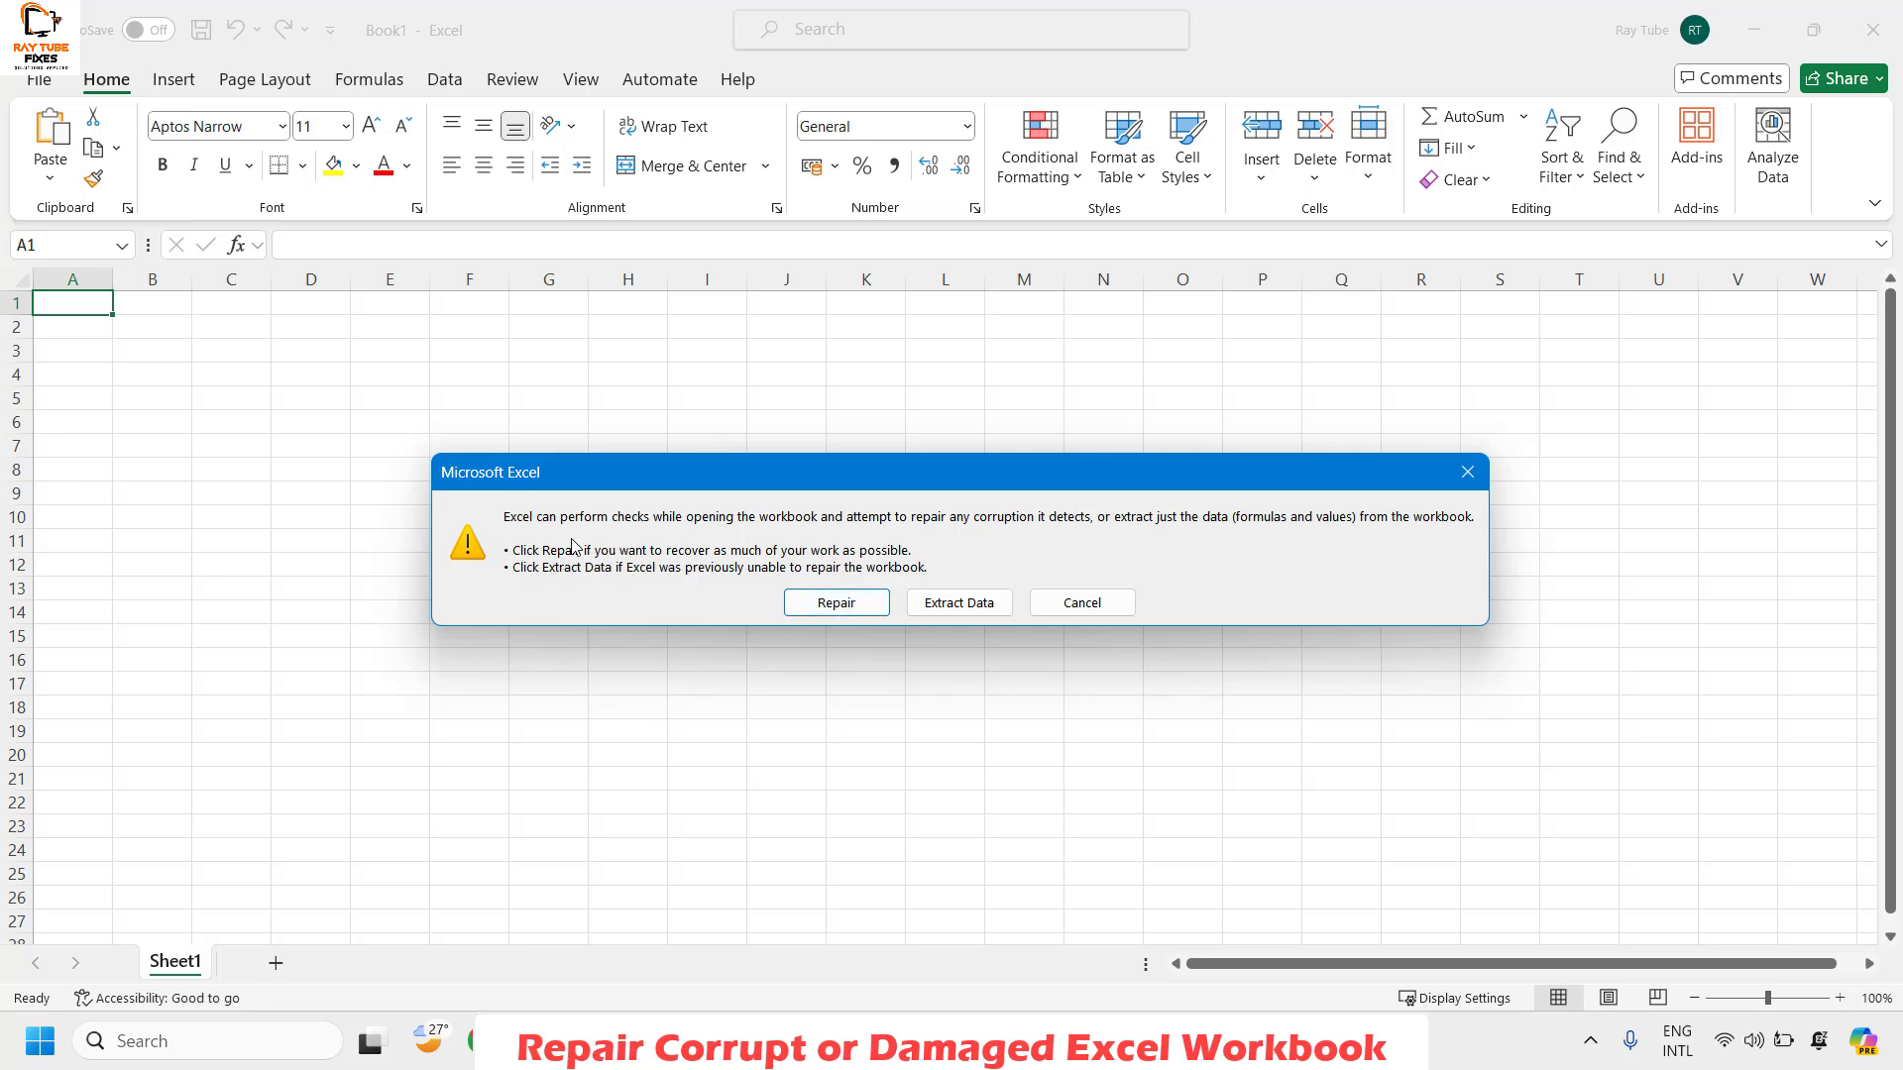
Step: Repair the workbook, dismiss the repair summary, and bring the repaired workbook back into view
{"action": "left_click", "coordinate": [850, 605]}
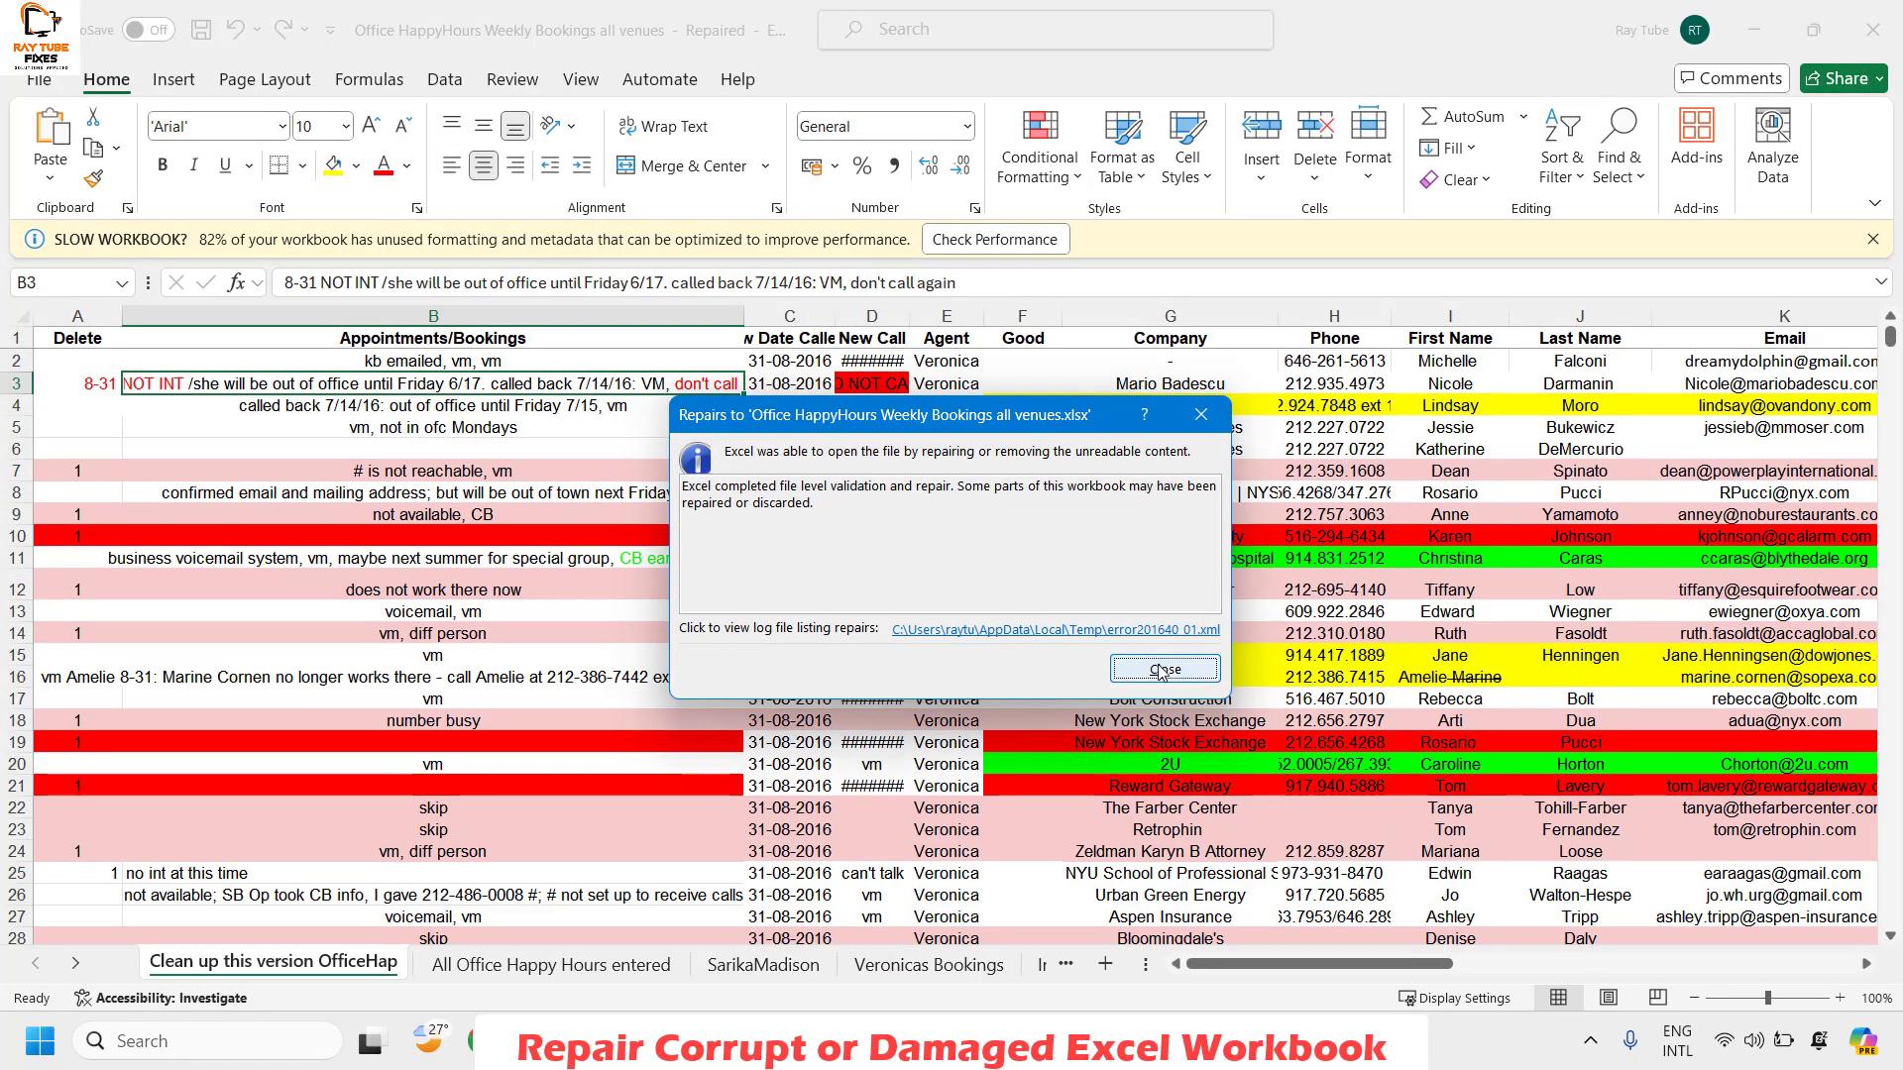
{"action": "left_click", "coordinate": [1160, 674]}
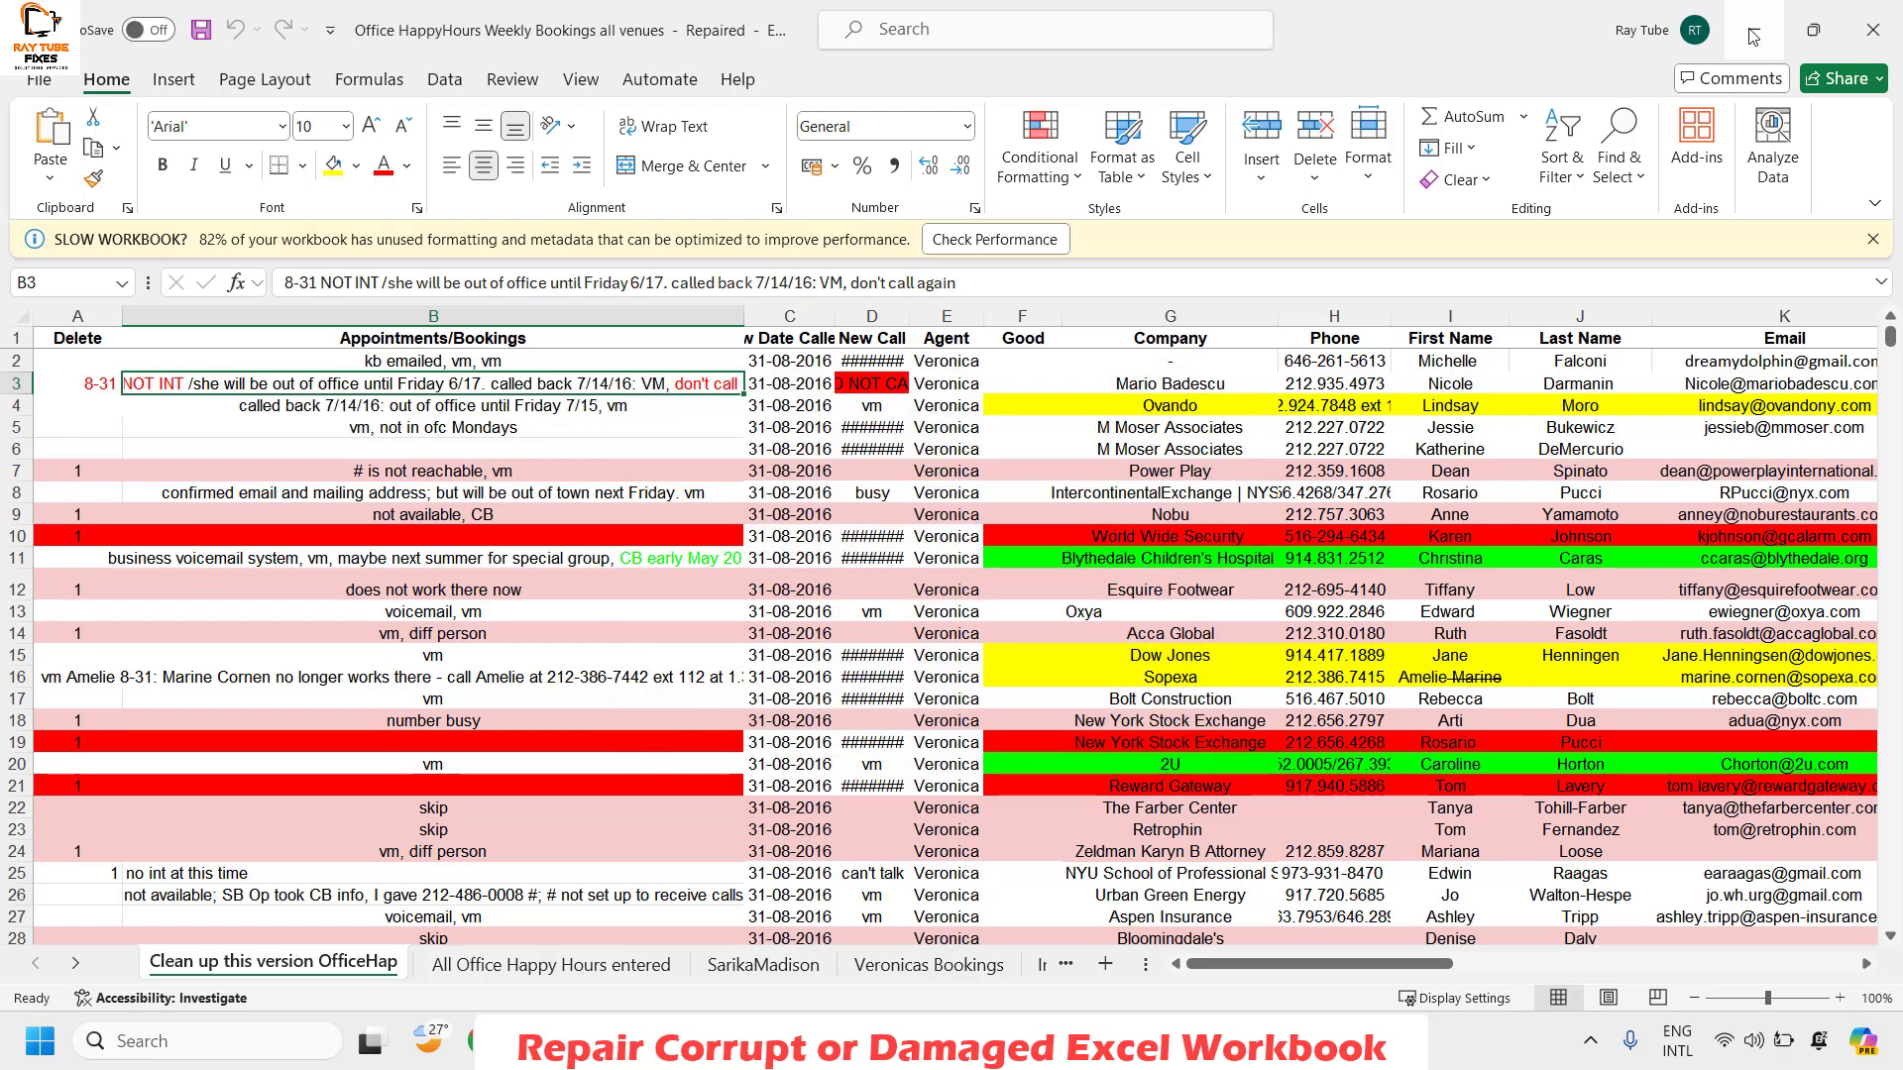
{"action": "left_click", "coordinate": [1755, 32]}
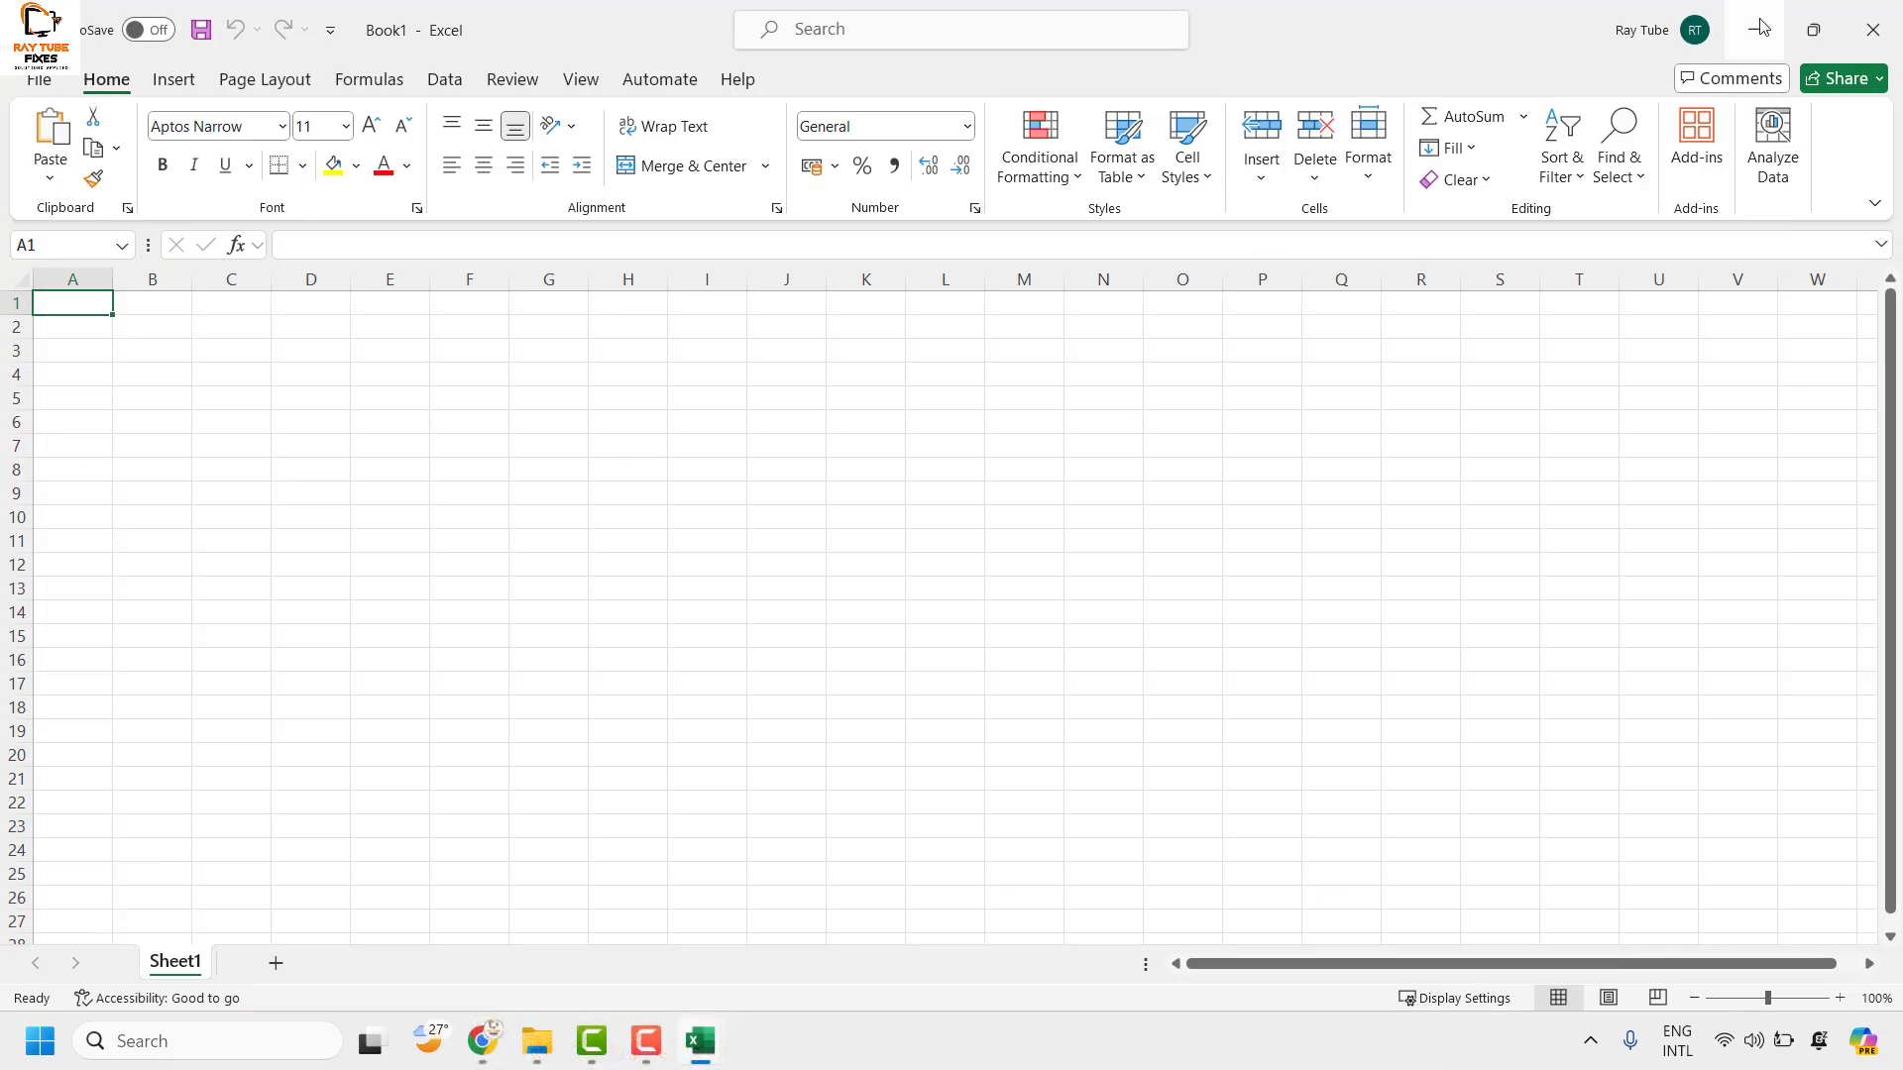
{"action": "mouse_move", "coordinate": [701, 1041]}
{"action": "left_click", "coordinate": [831, 871]}
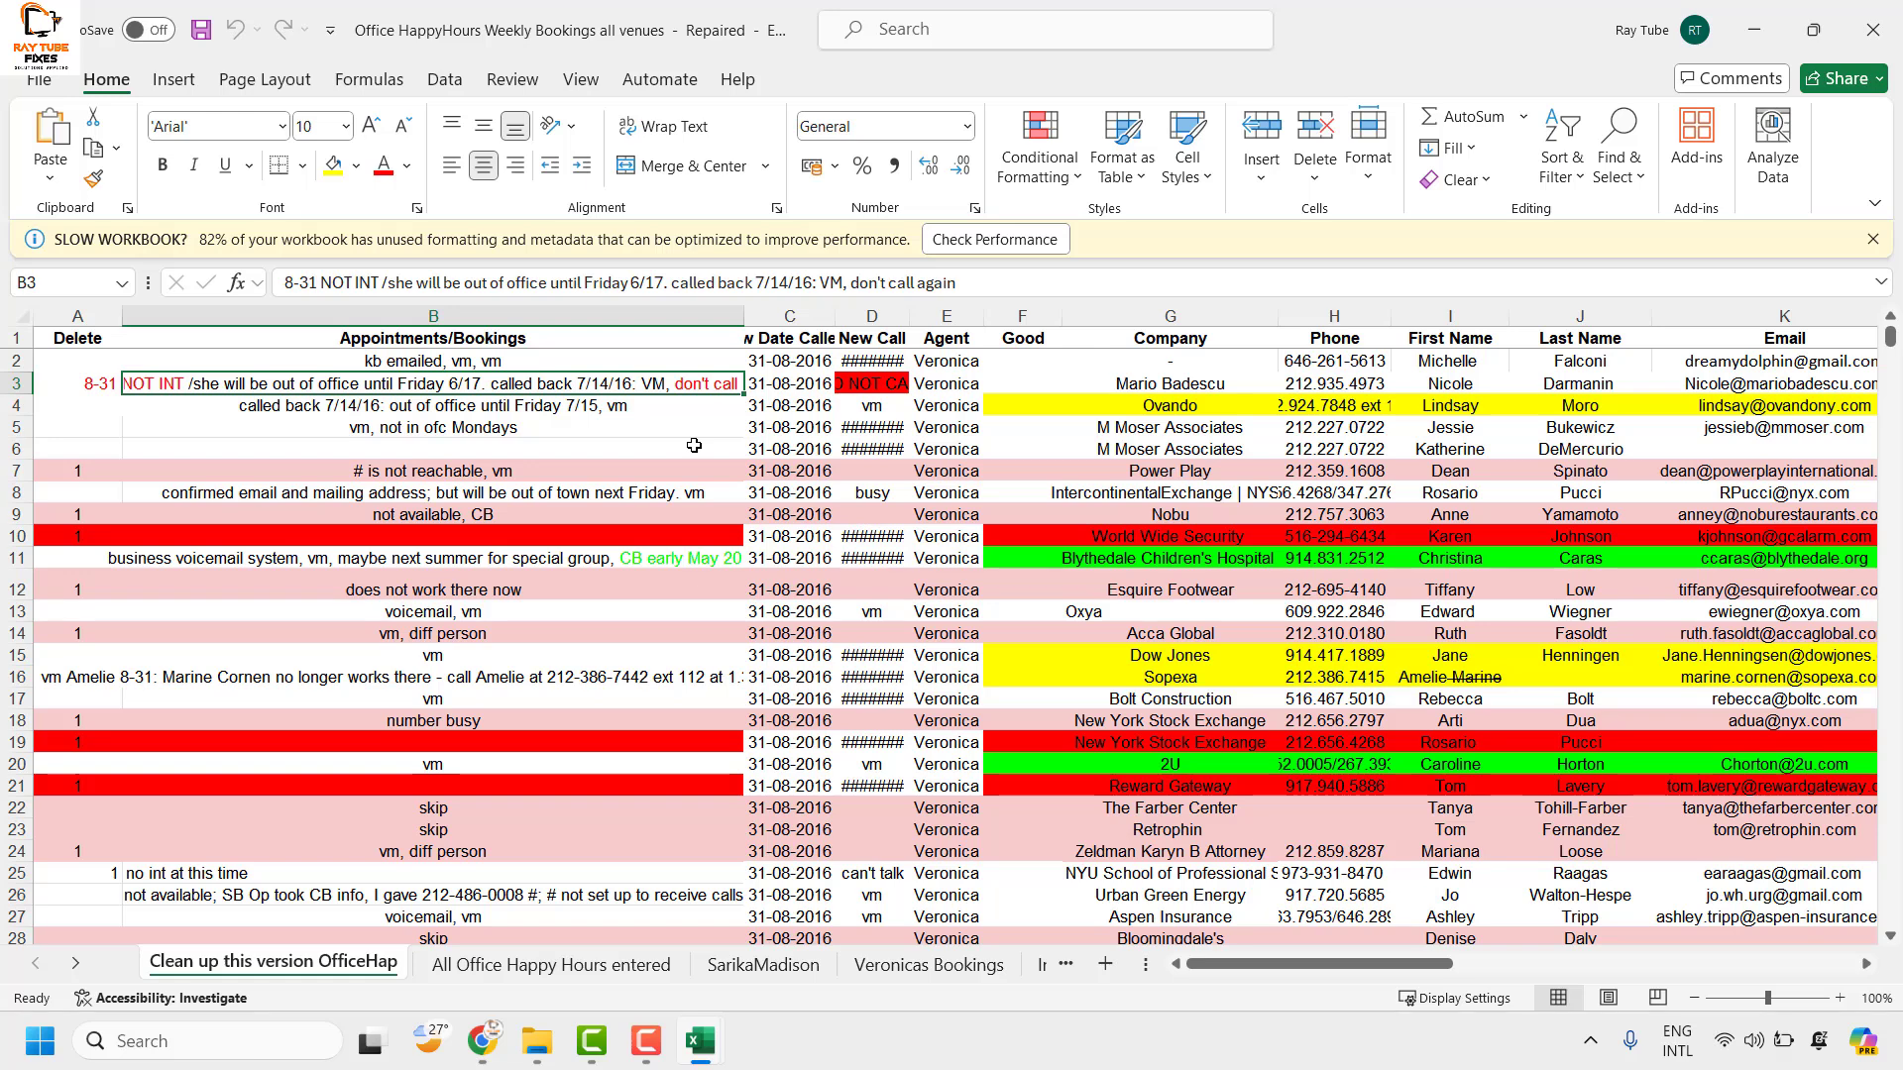
Step: Close the repaired workbook with Don't Save, then quit Excel
{"action": "left_click", "coordinate": [1873, 30]}
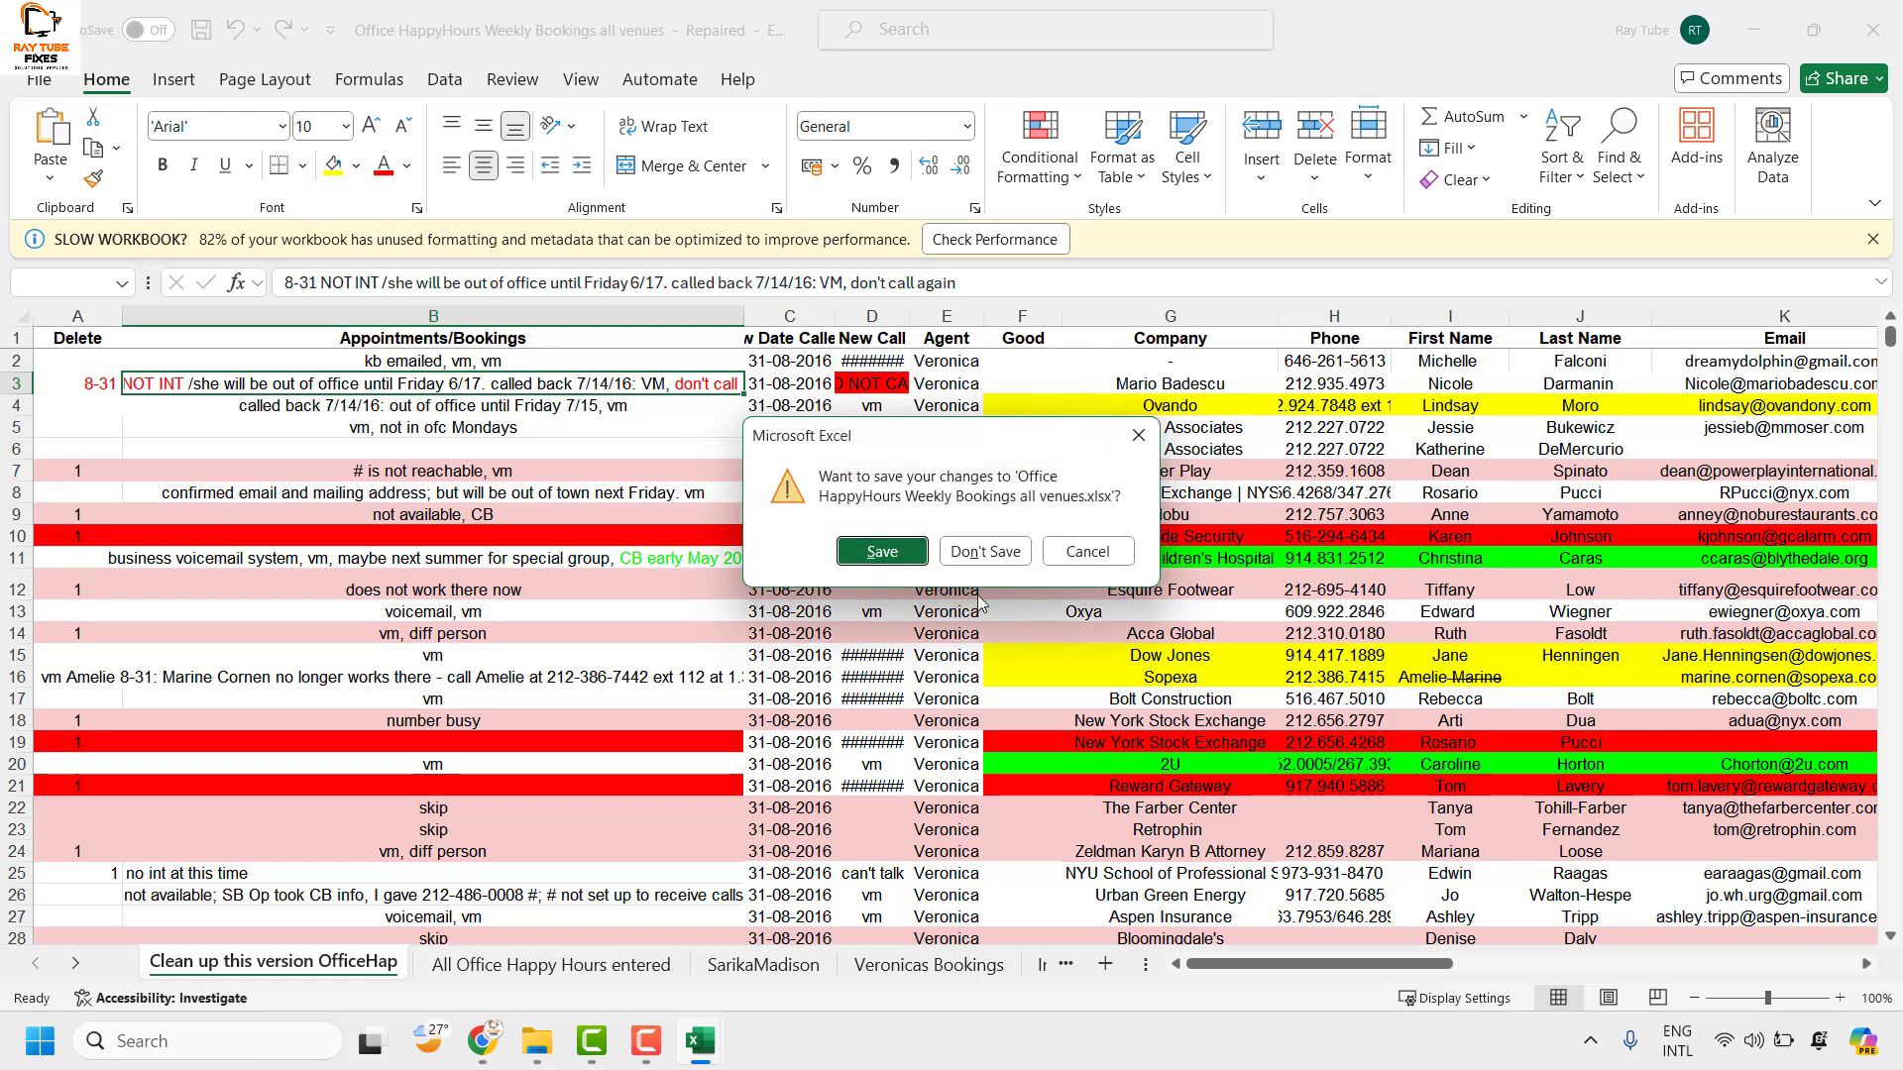
{"action": "left_click", "coordinate": [984, 552]}
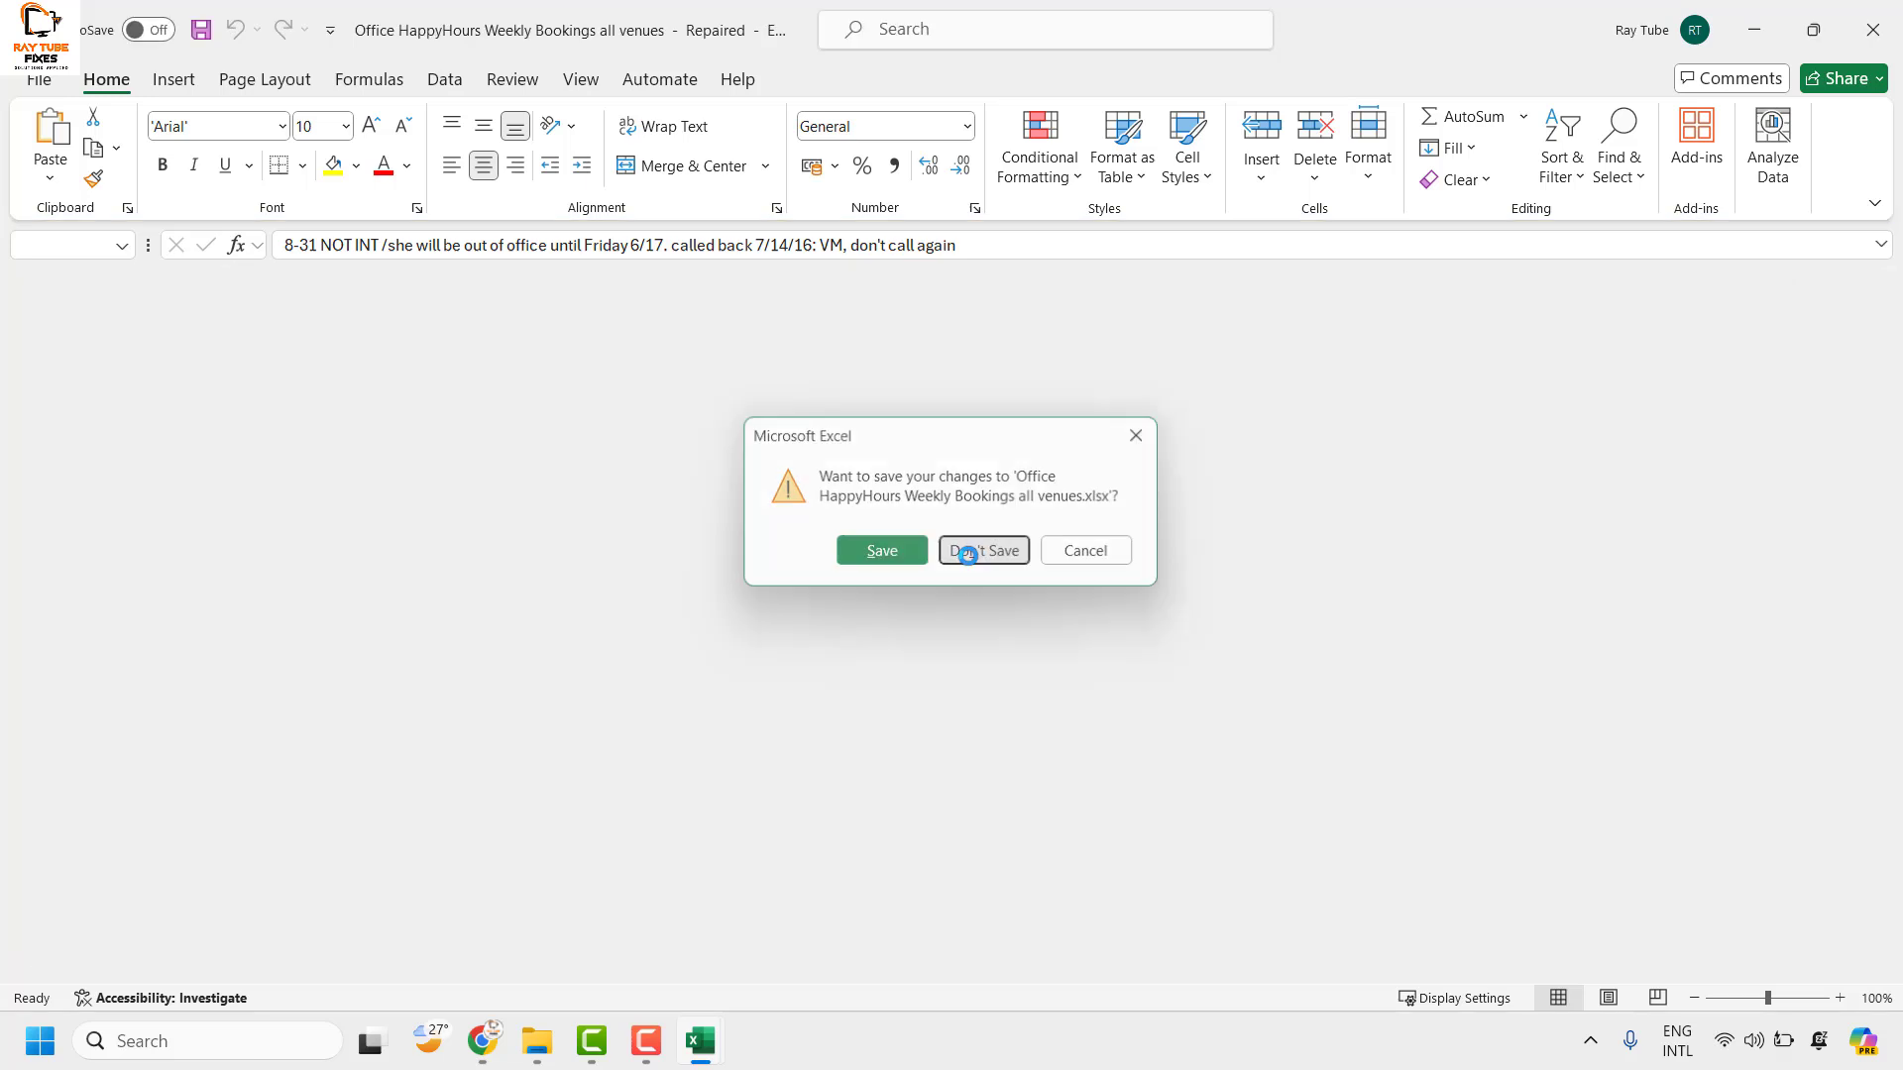
{"action": "left_click", "coordinate": [1873, 30]}
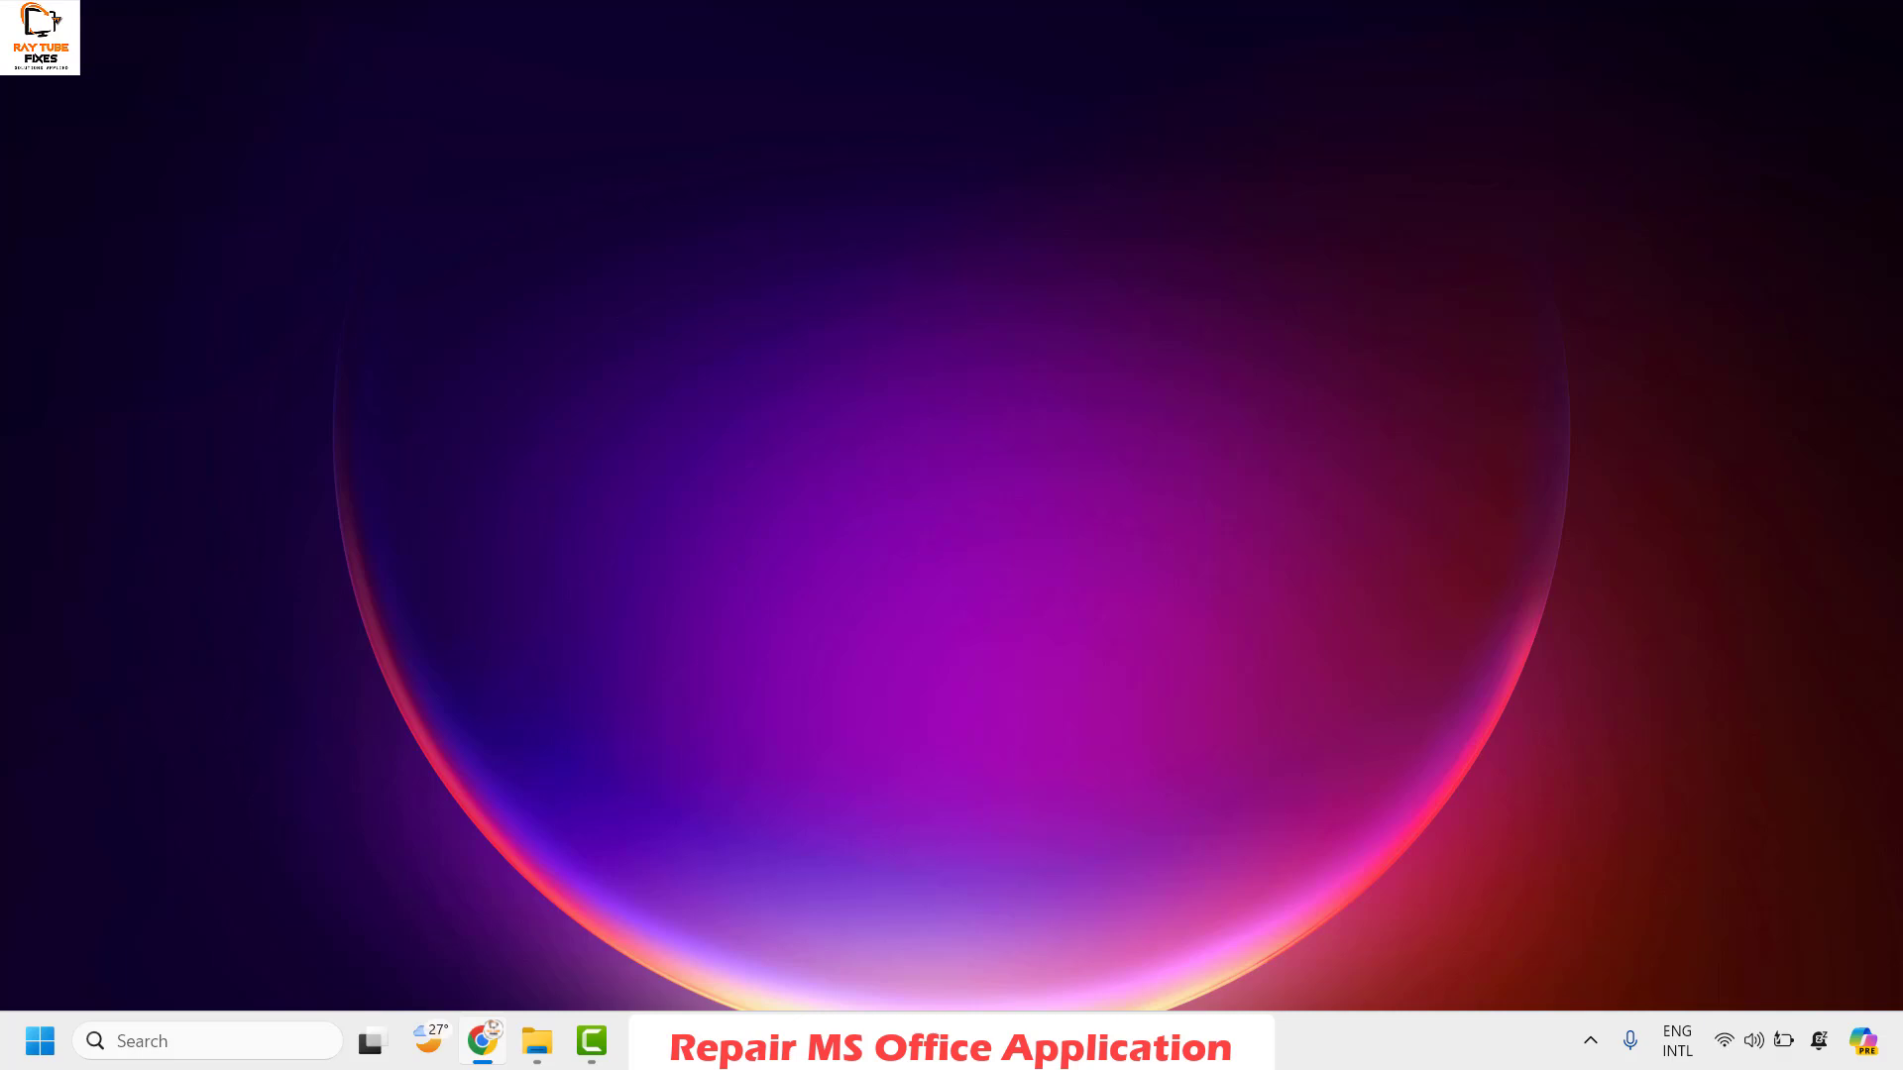
Step: Run appwiz.cpl from the Start menu's Run prompt to open Programs and Features
{"action": "key", "text": "super+r"}
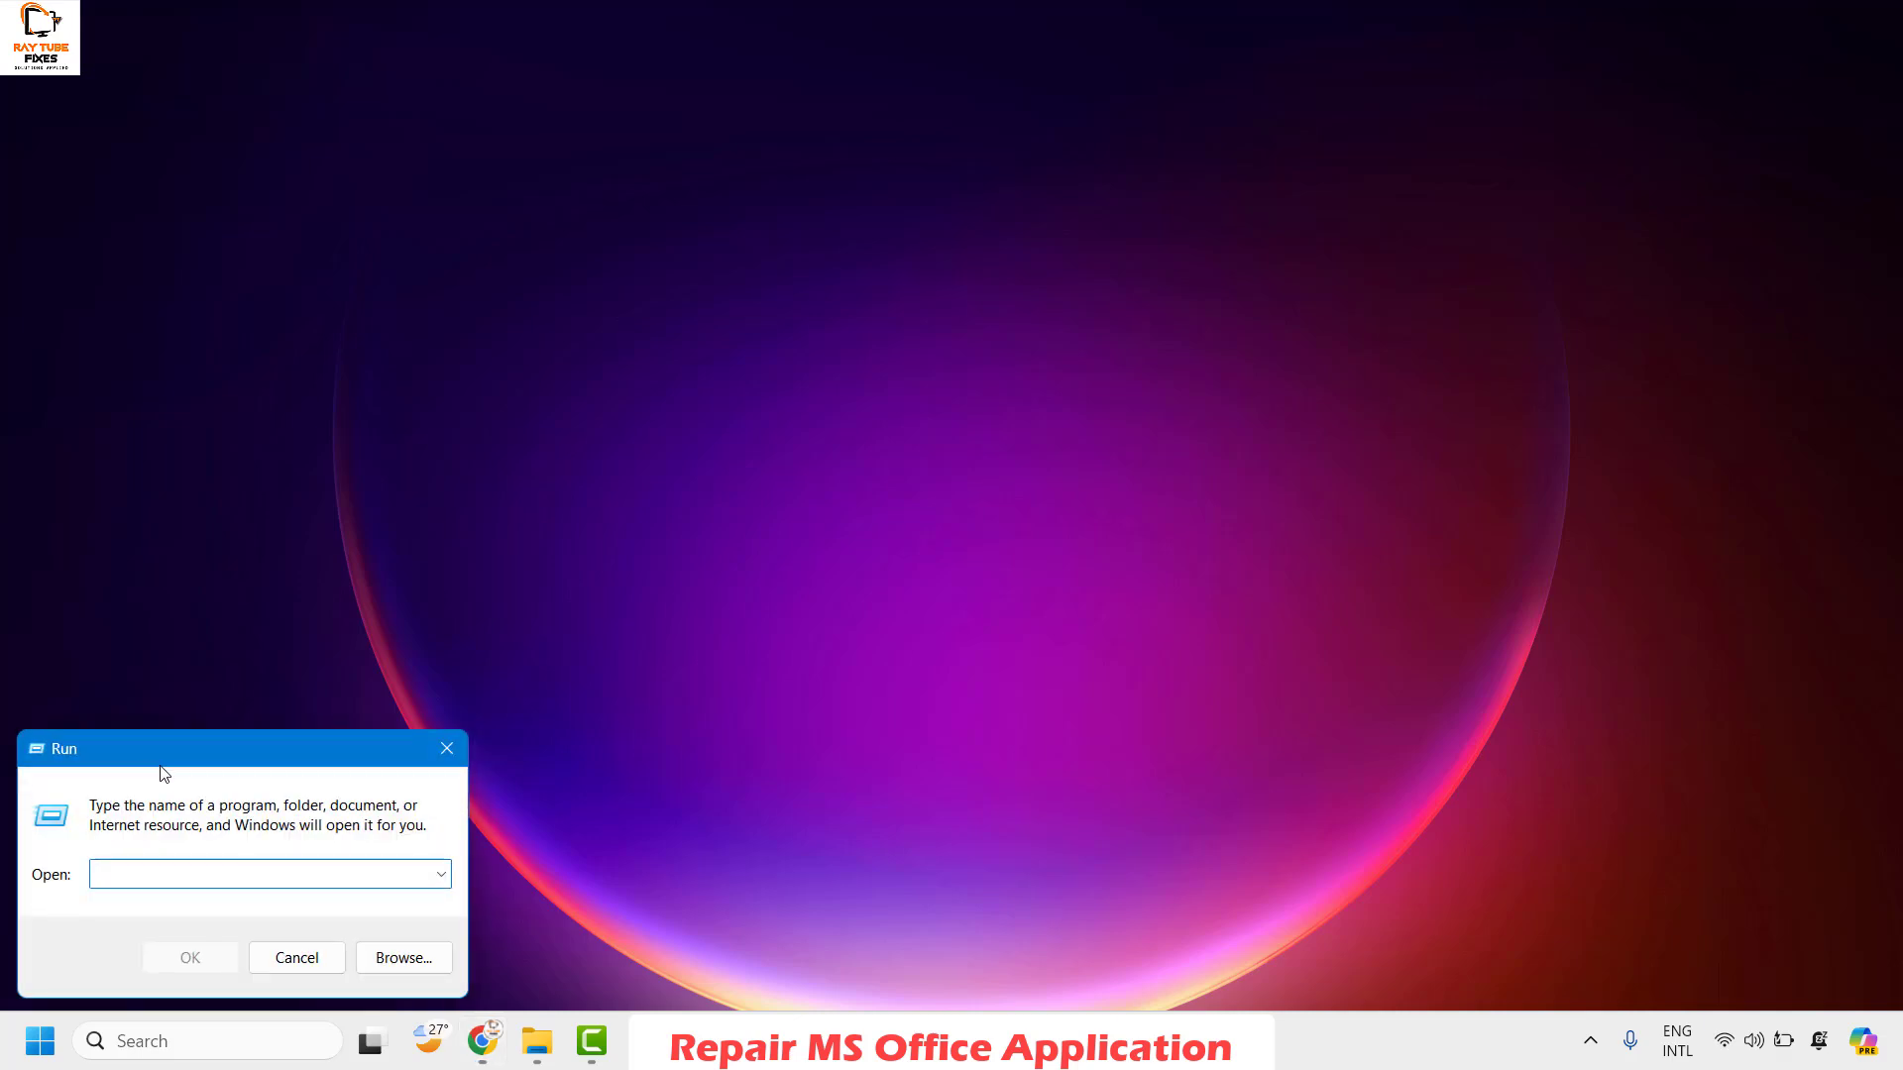
{"action": "key", "text": "Escape"}
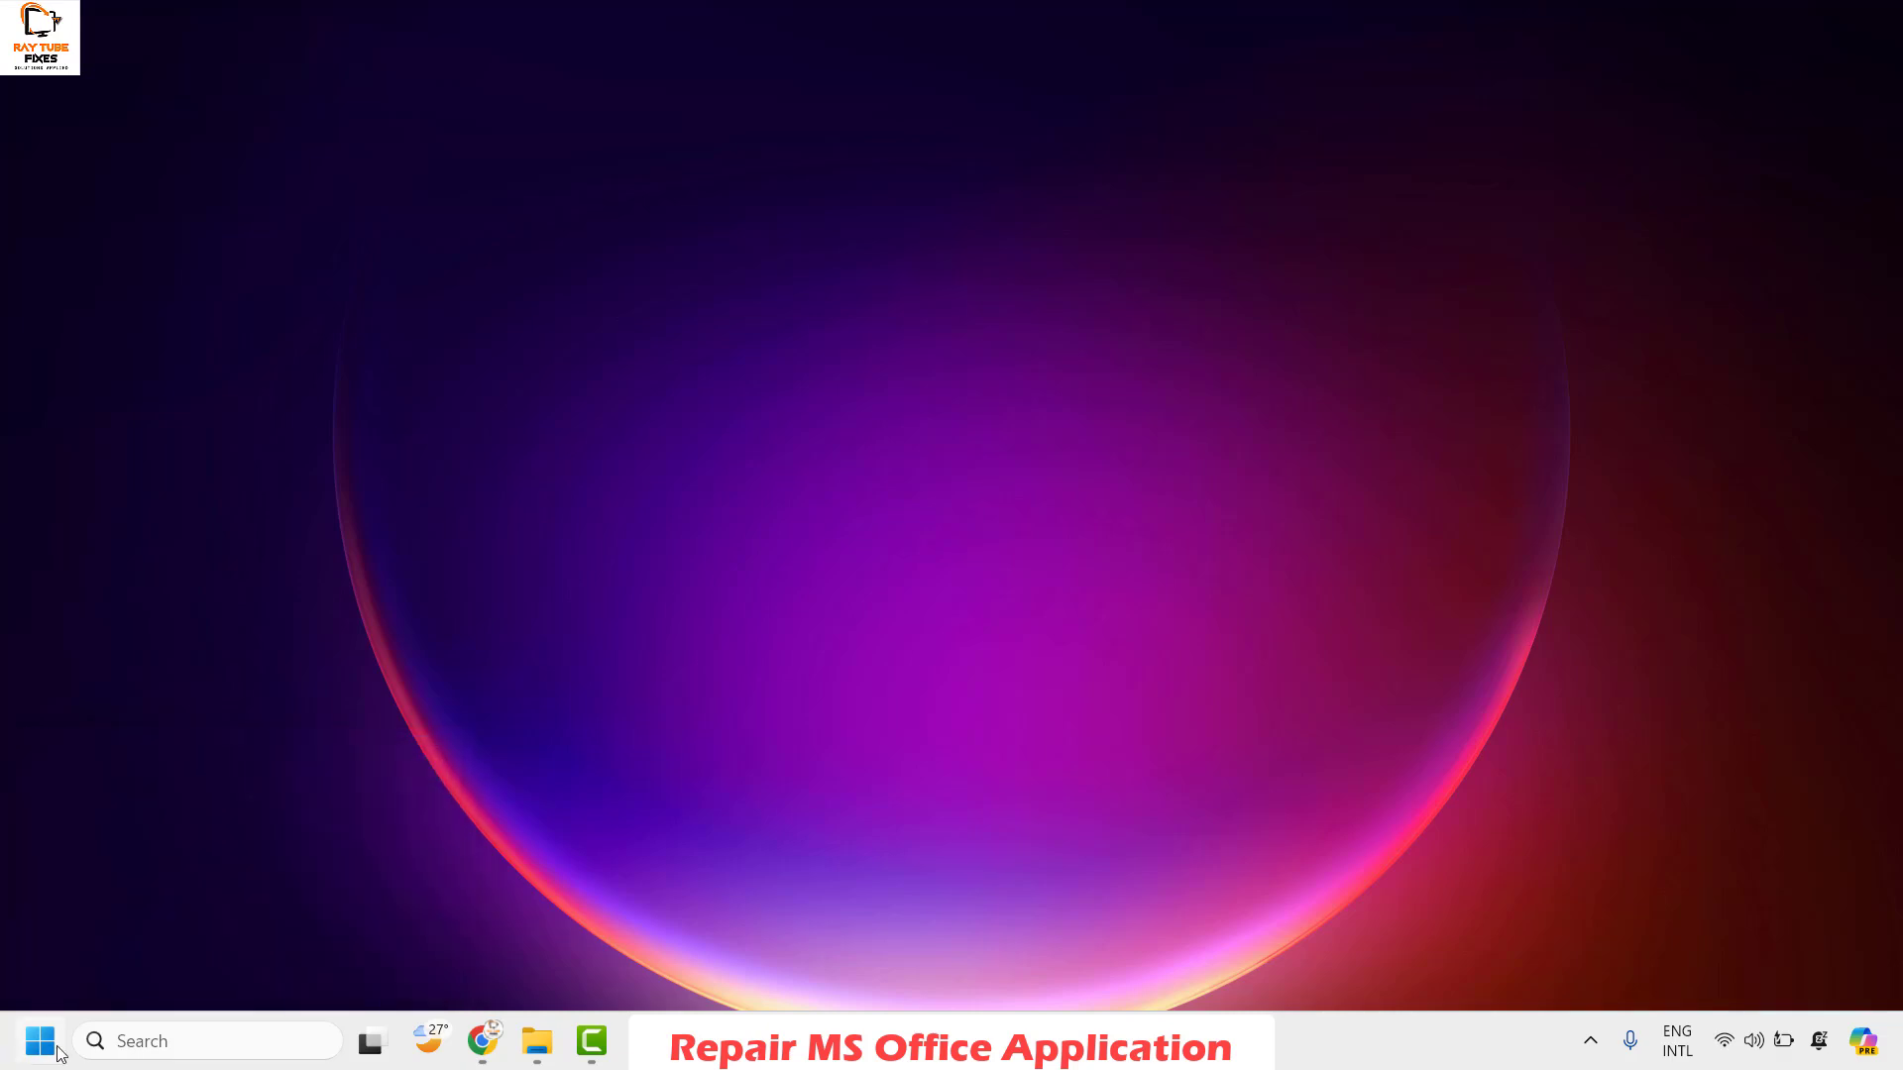
{"action": "right_click", "coordinate": [39, 1048]}
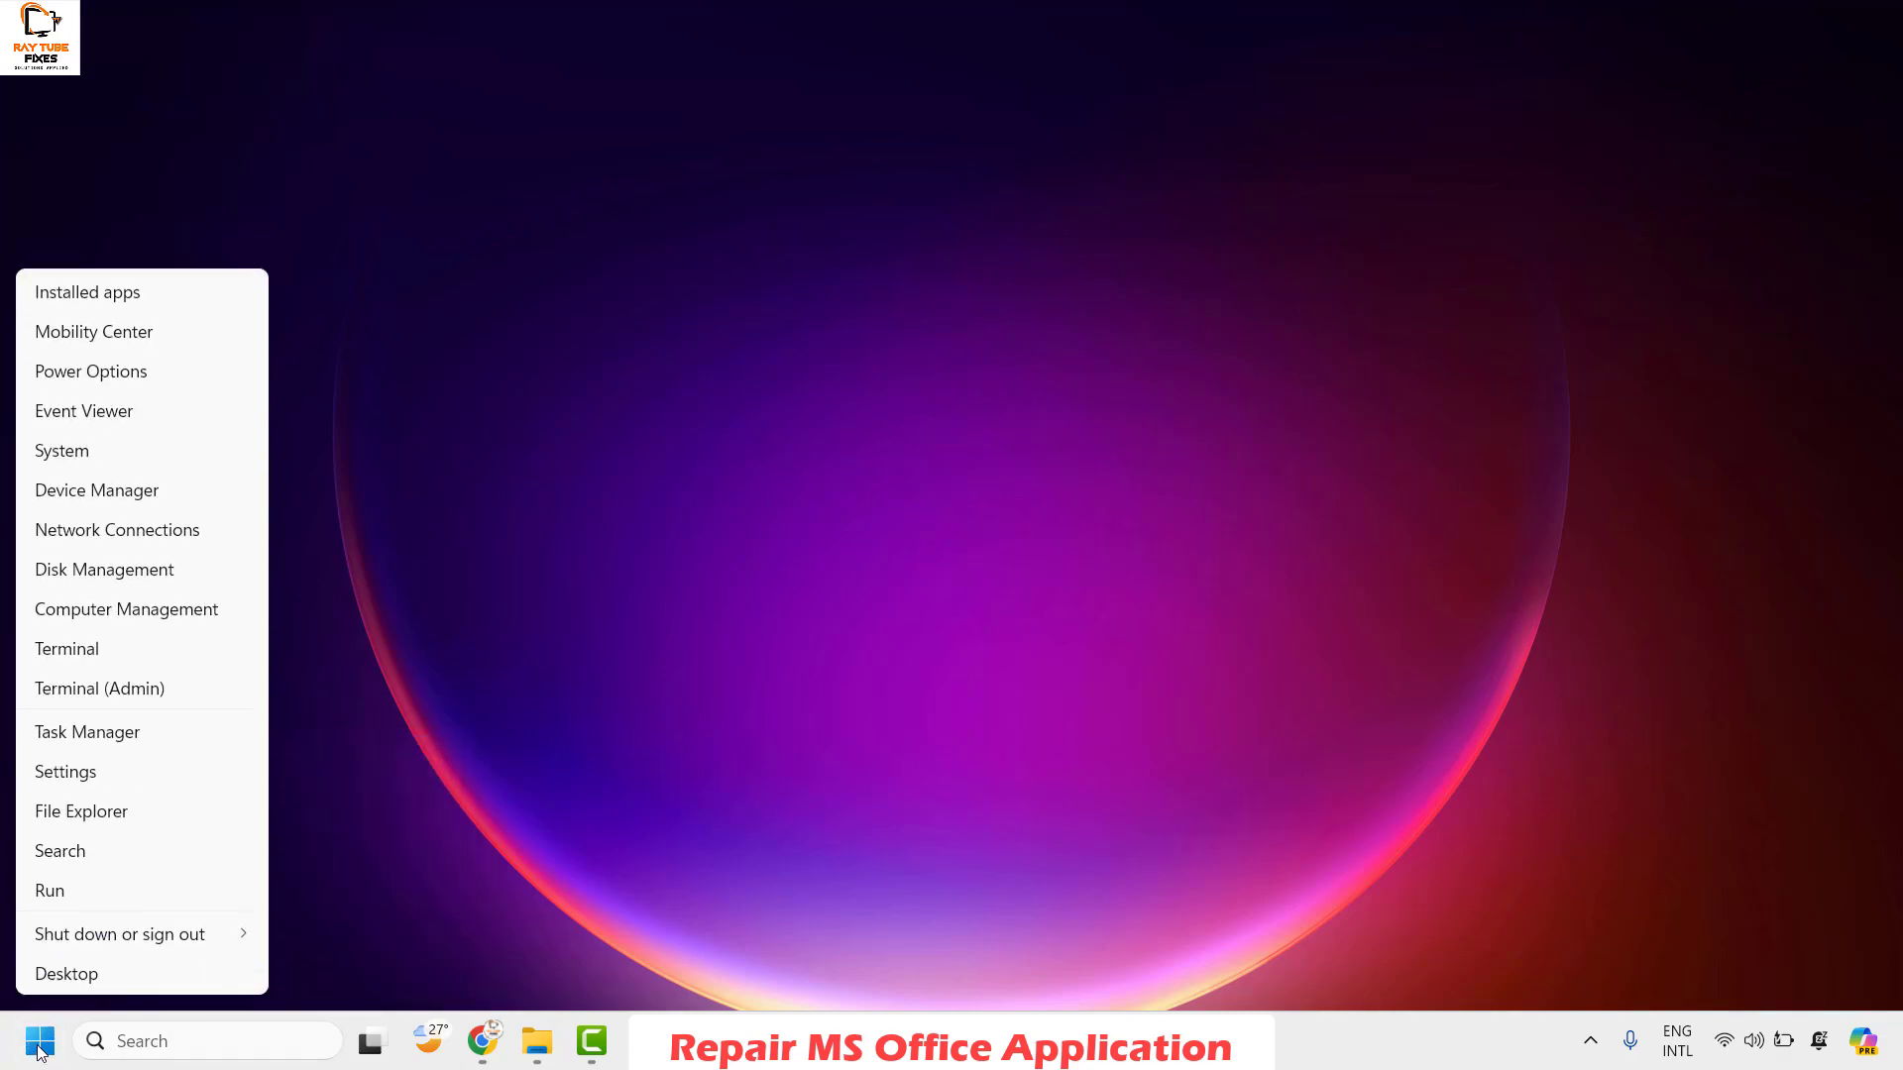
{"action": "left_click", "coordinate": [79, 893]}
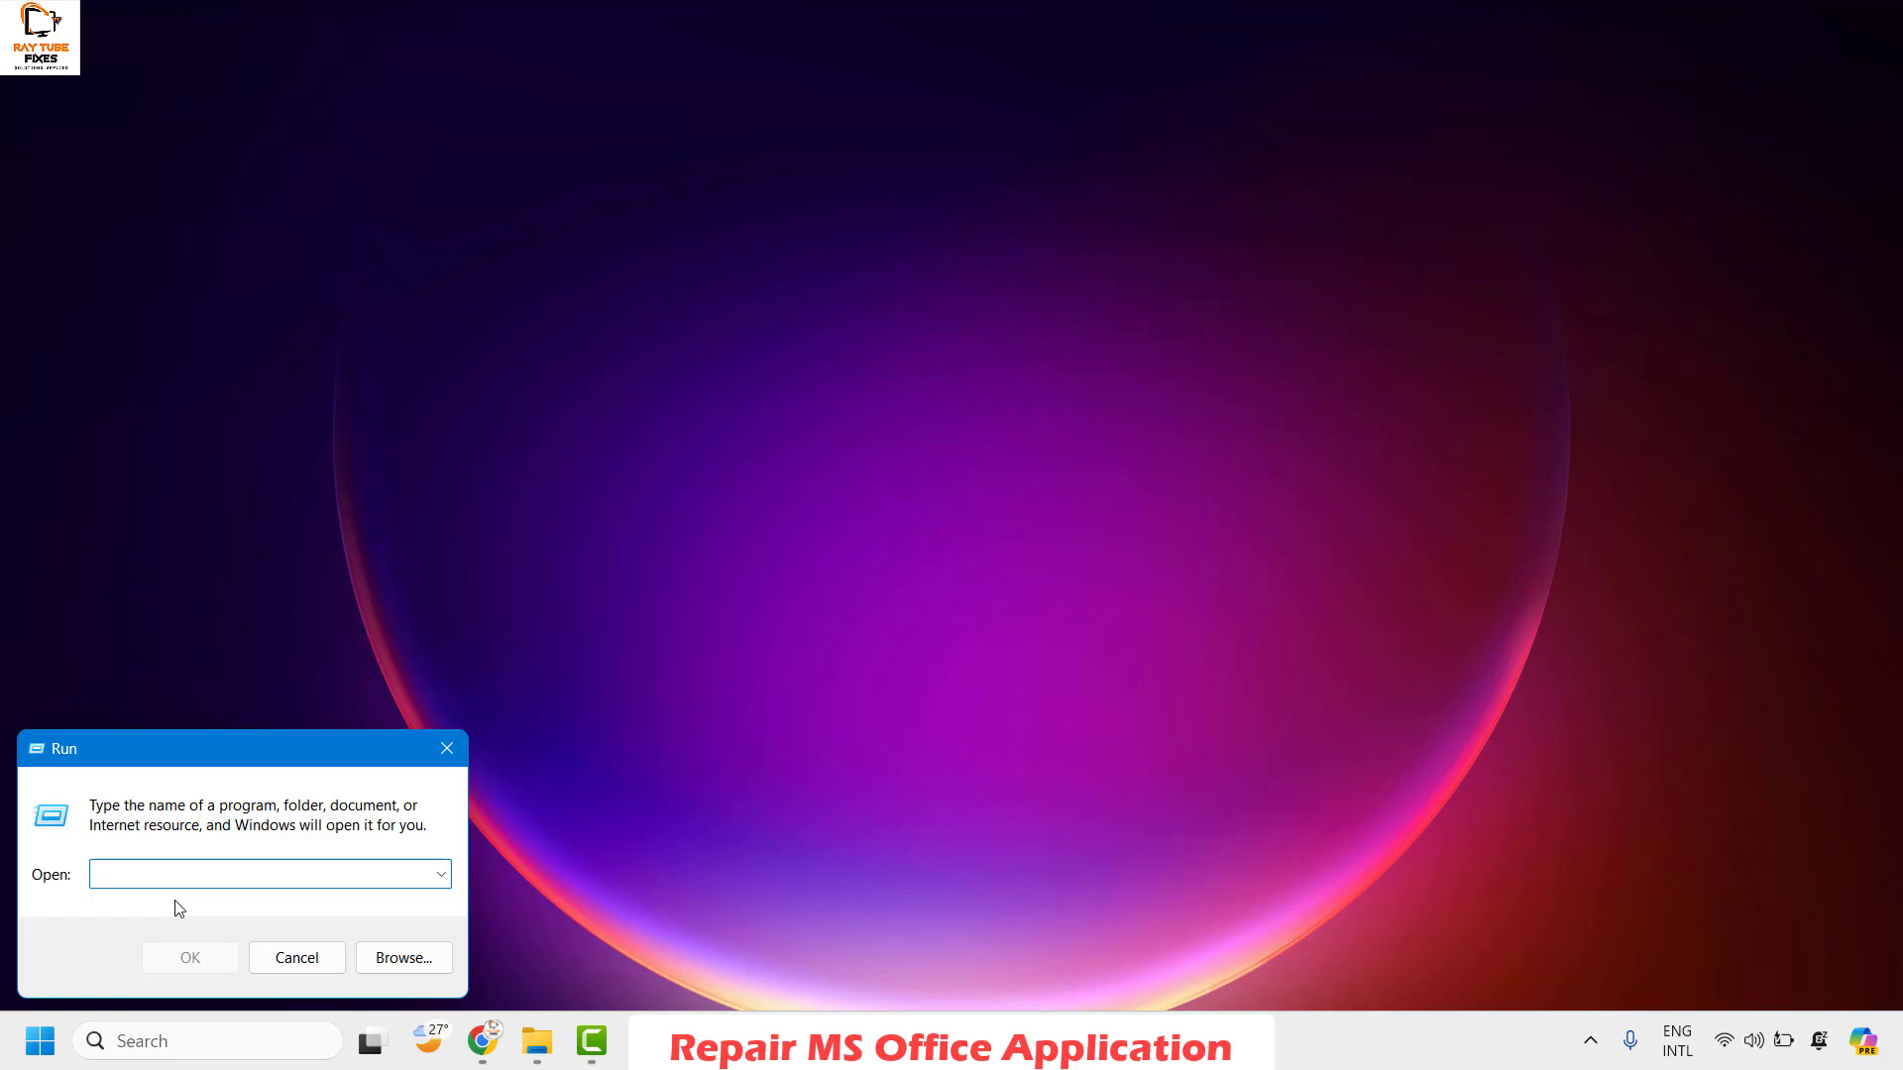
{"action": "type", "text": "appwiz.cpl"}
{"action": "left_click", "coordinate": [183, 961]}
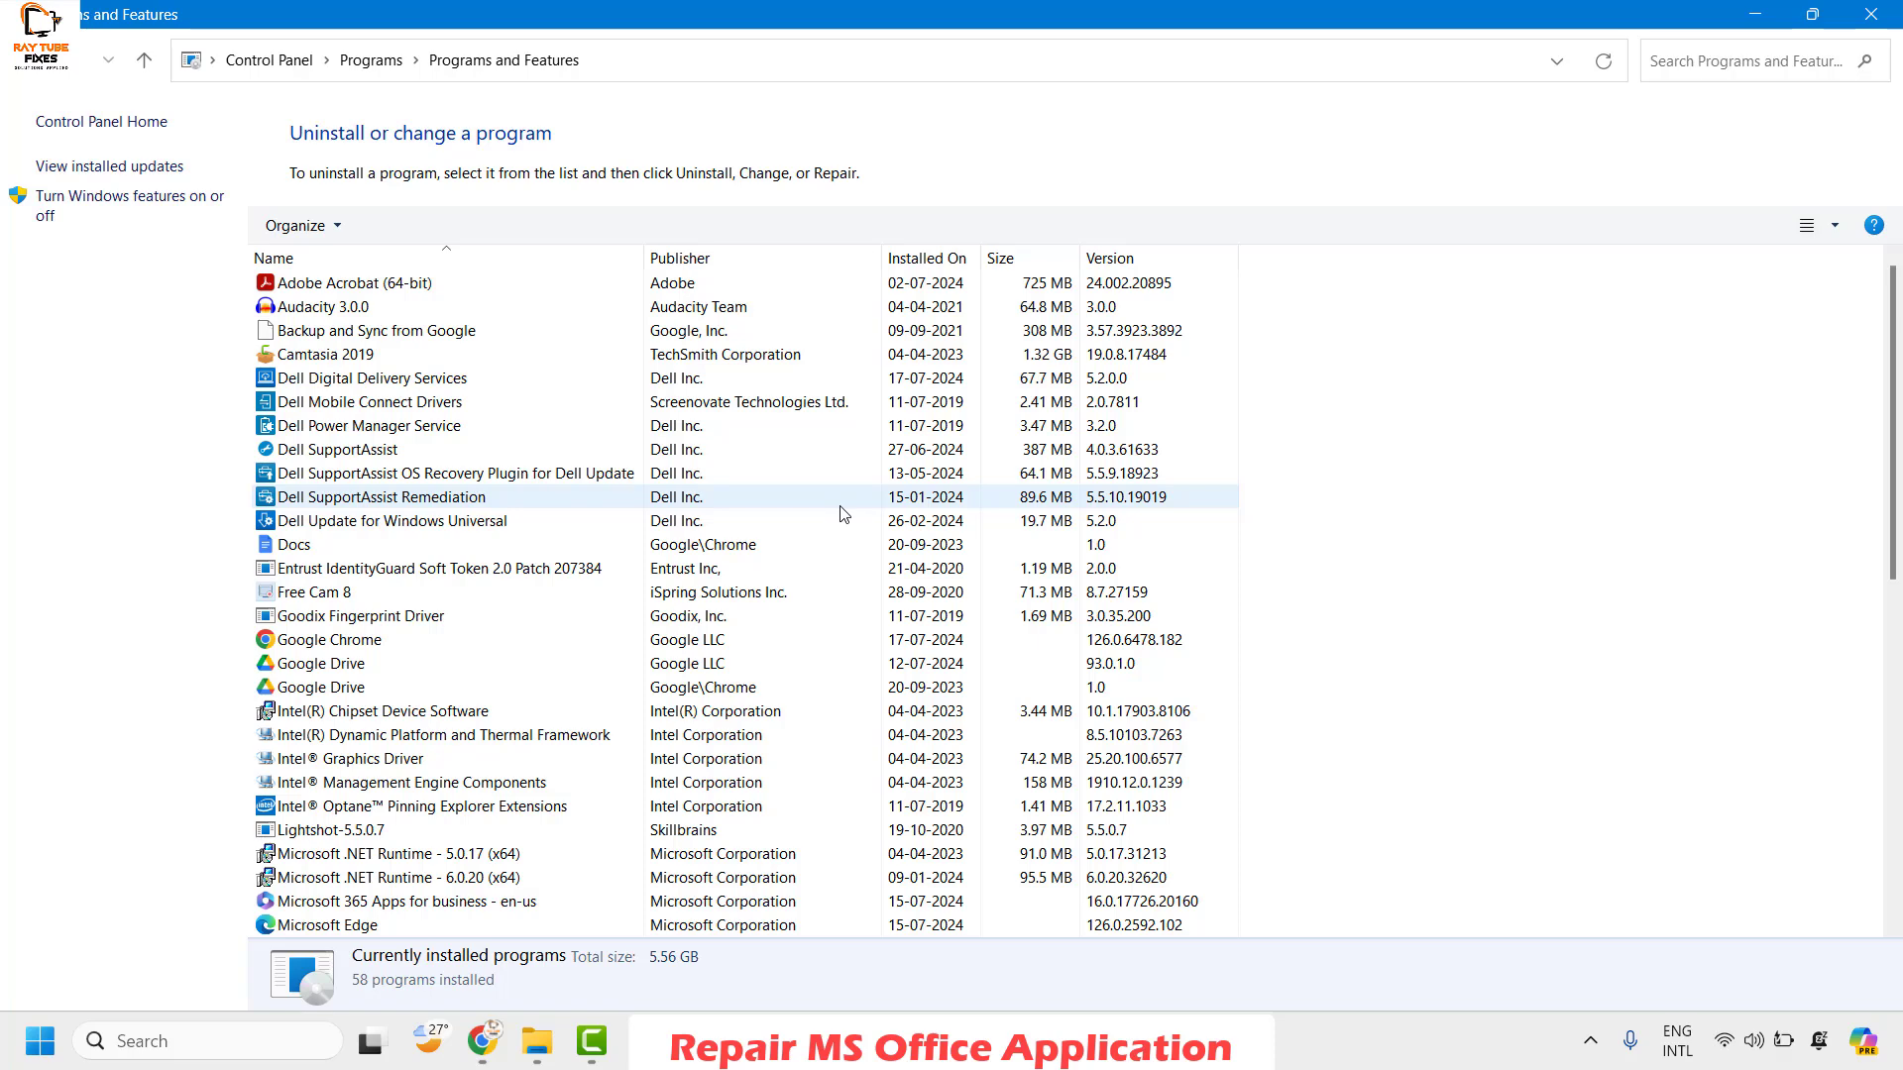
Step: Select Microsoft 365 Apps for business - en-us in the program list and choose Change
{"action": "scroll", "coordinate": [783, 538], "scroll_direction": "down", "scroll_amount": 2}
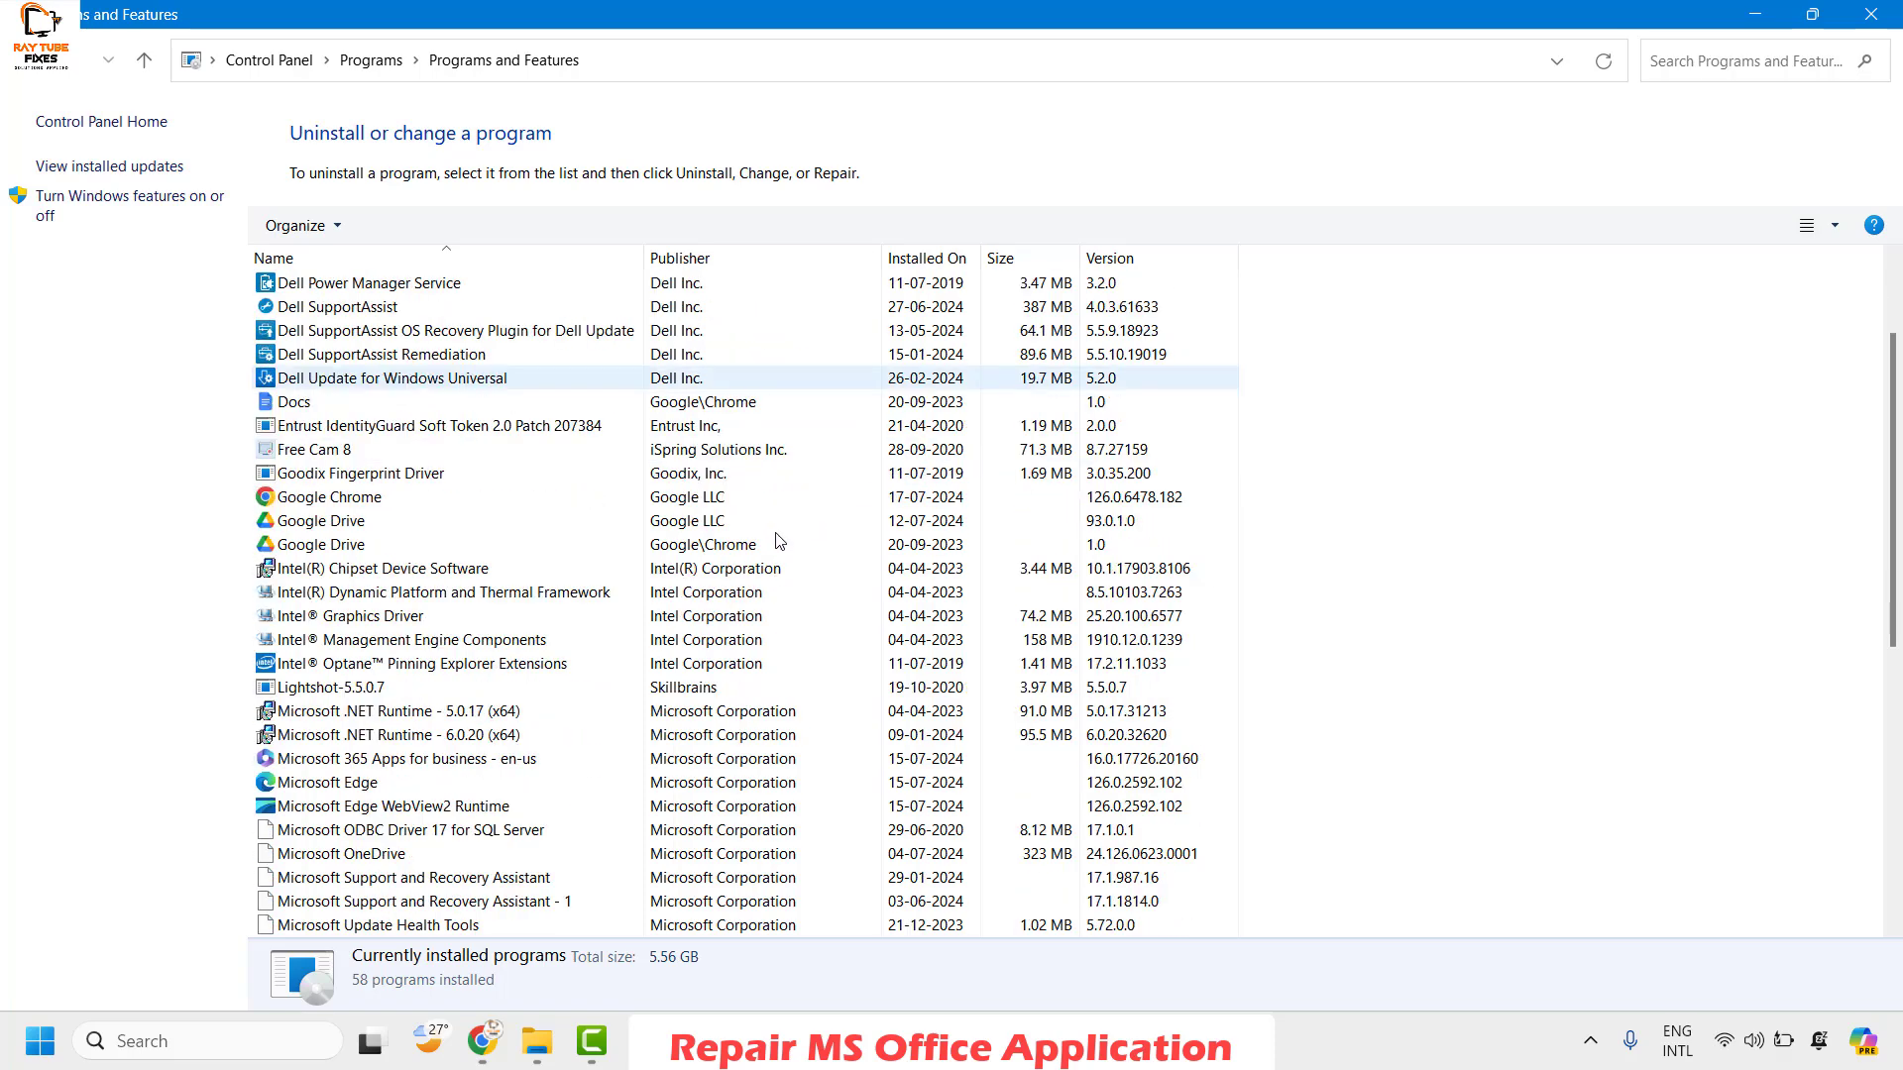
{"action": "left_click", "coordinate": [418, 770]}
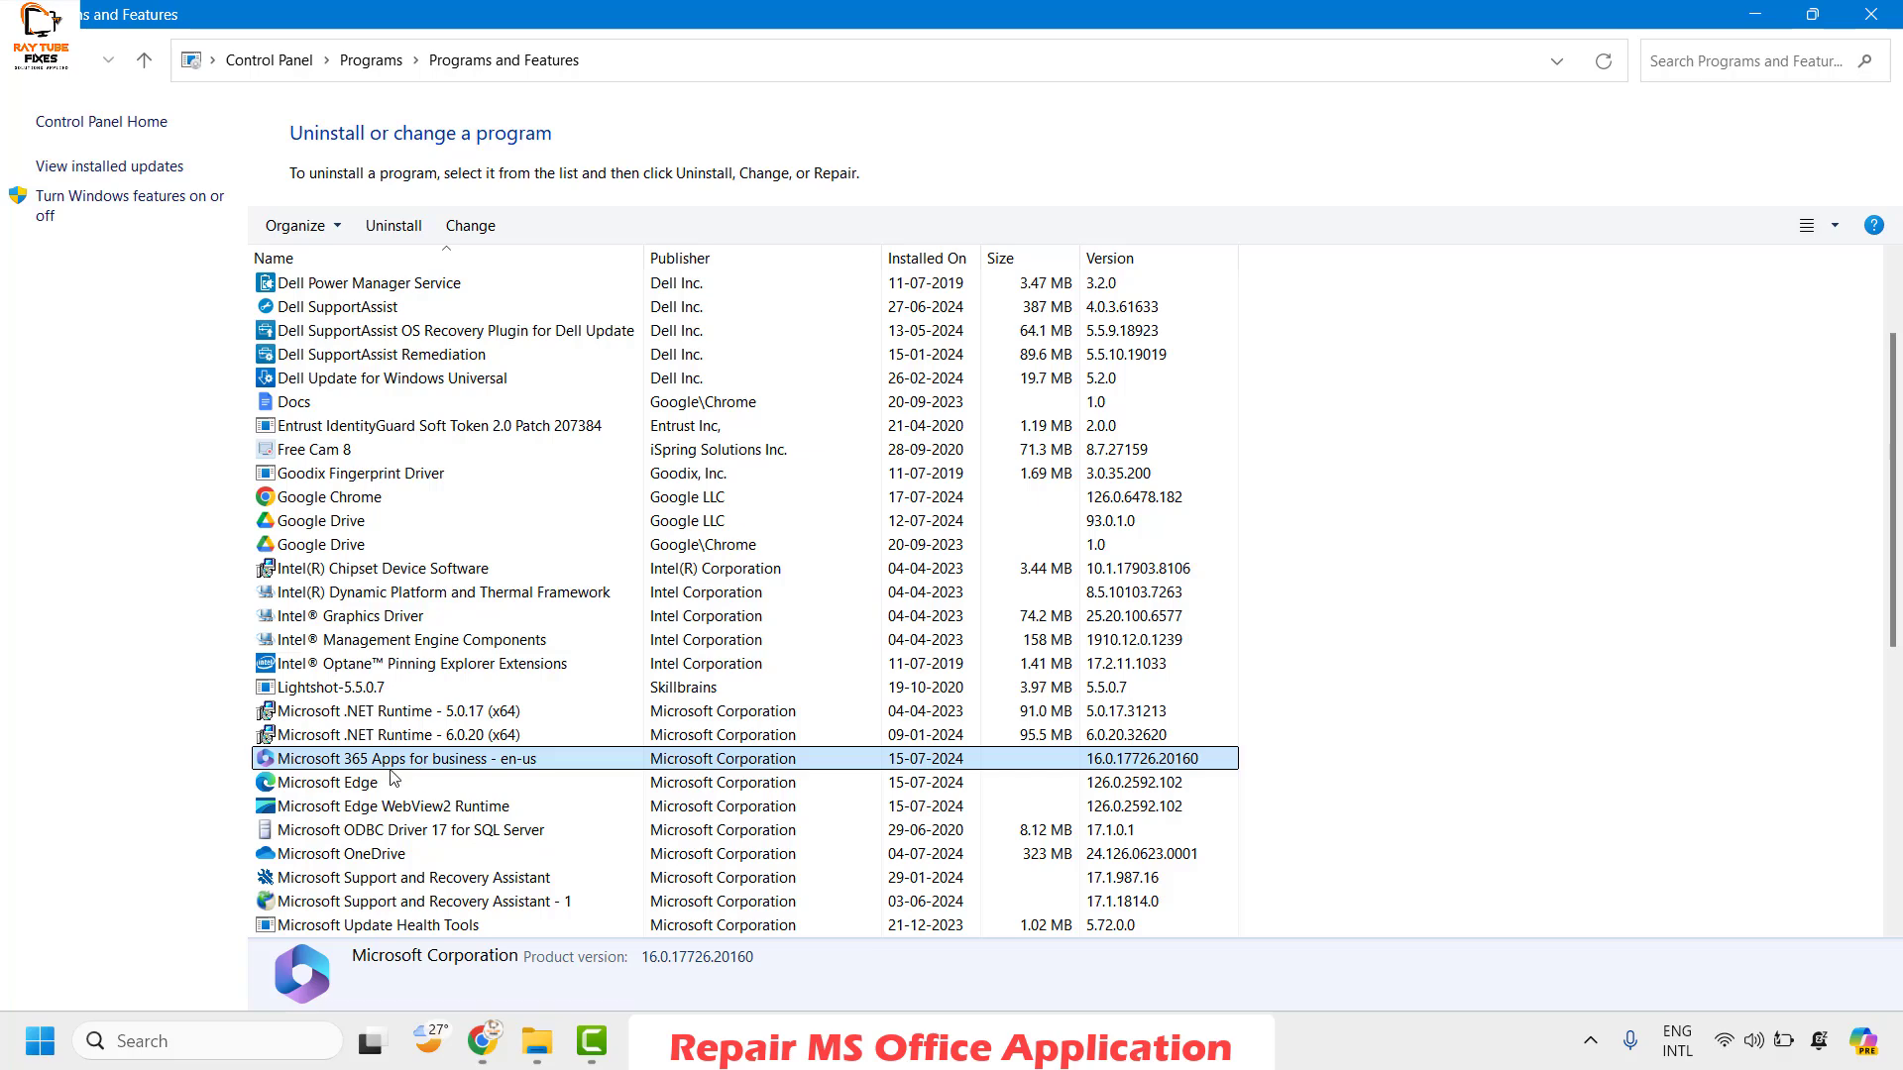
{"action": "left_click", "coordinate": [464, 227]}
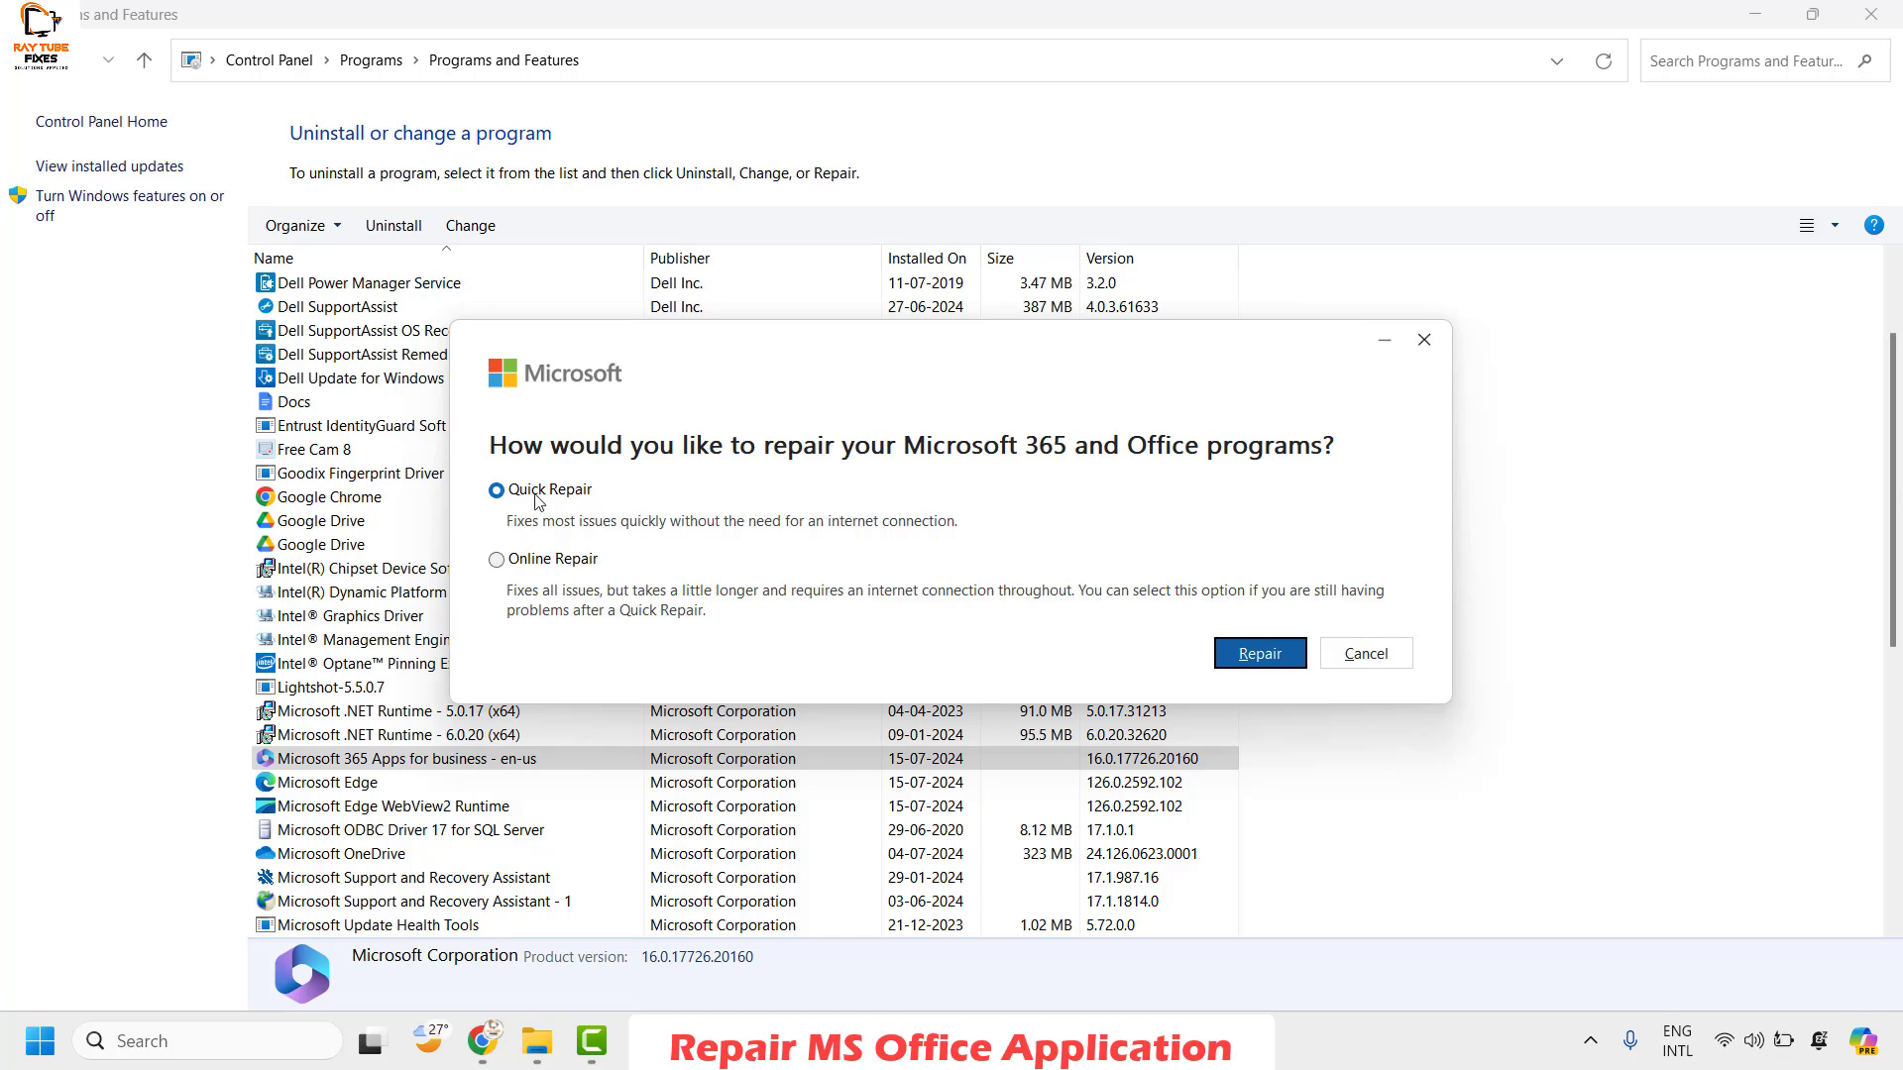
Step: Start an Online Repair of Microsoft 365, then close Programs and Features
{"action": "left_click", "coordinate": [497, 561]}
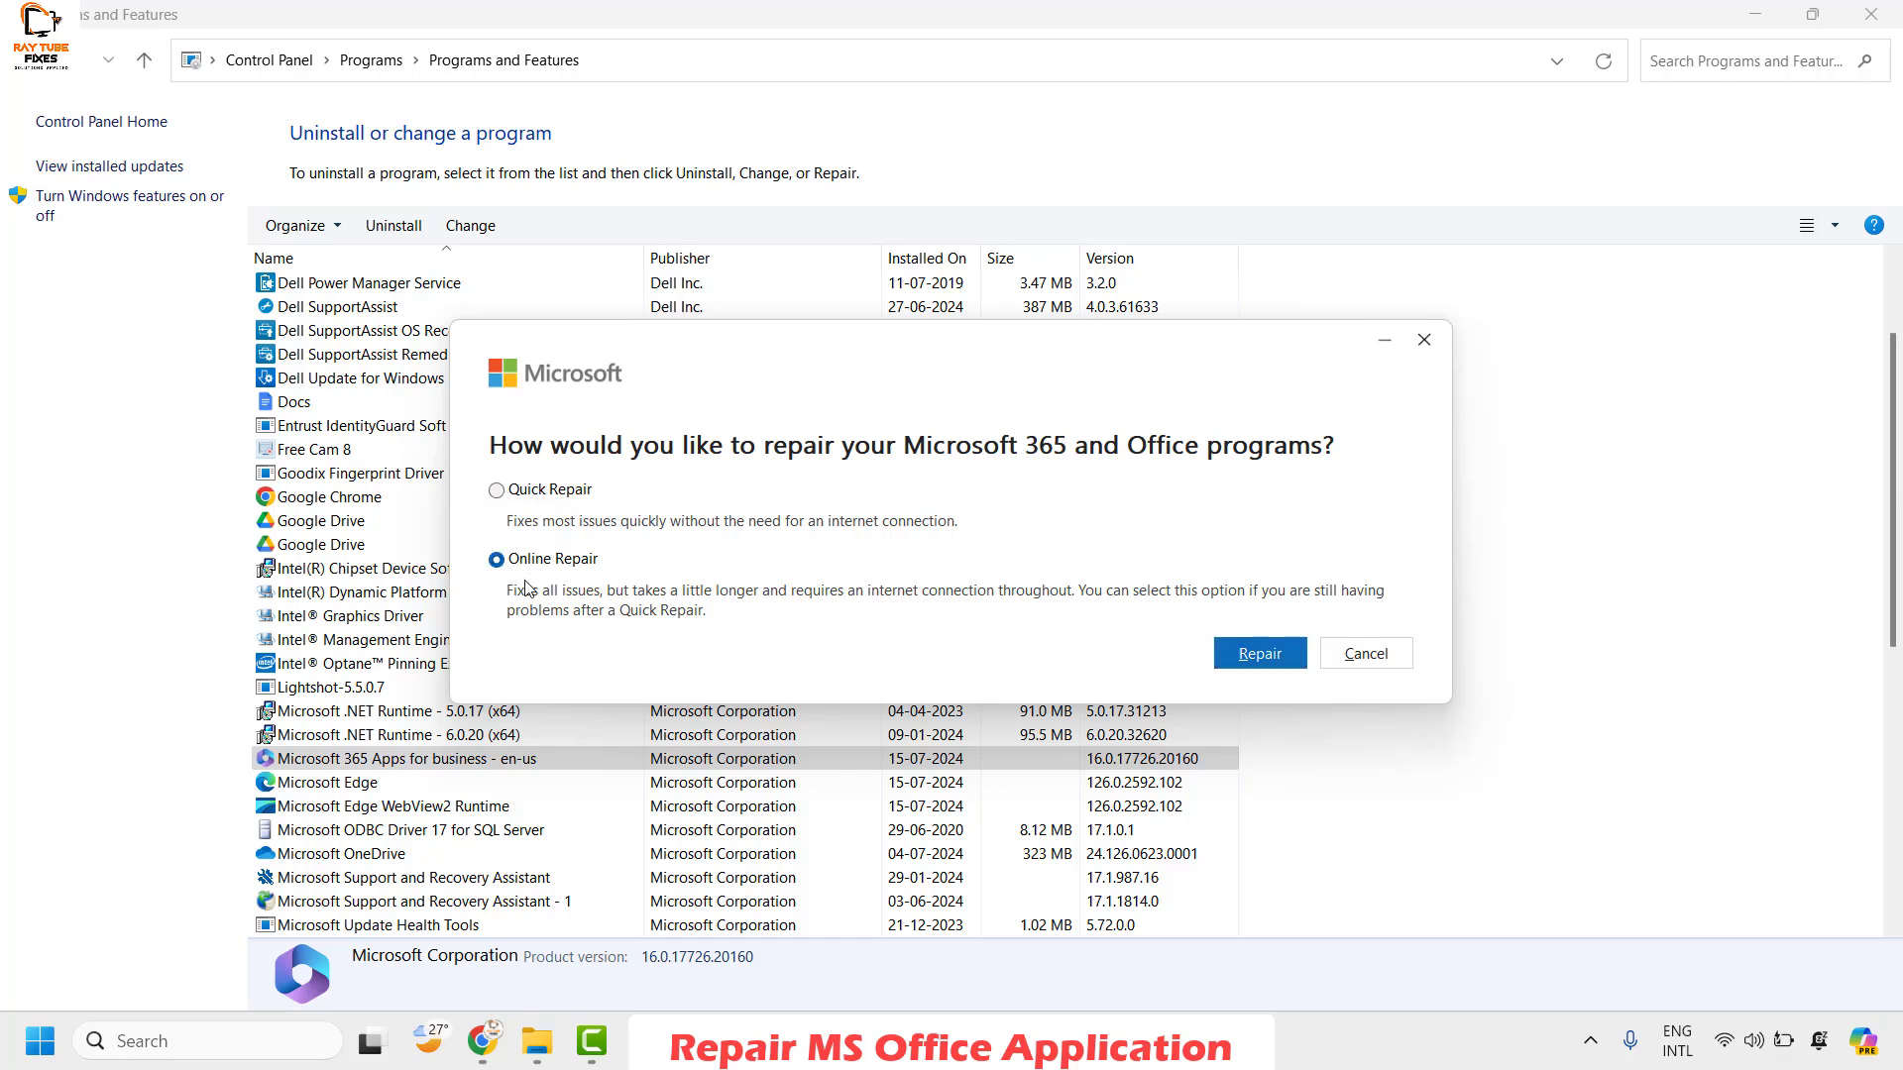
{"action": "left_click", "coordinate": [1244, 656]}
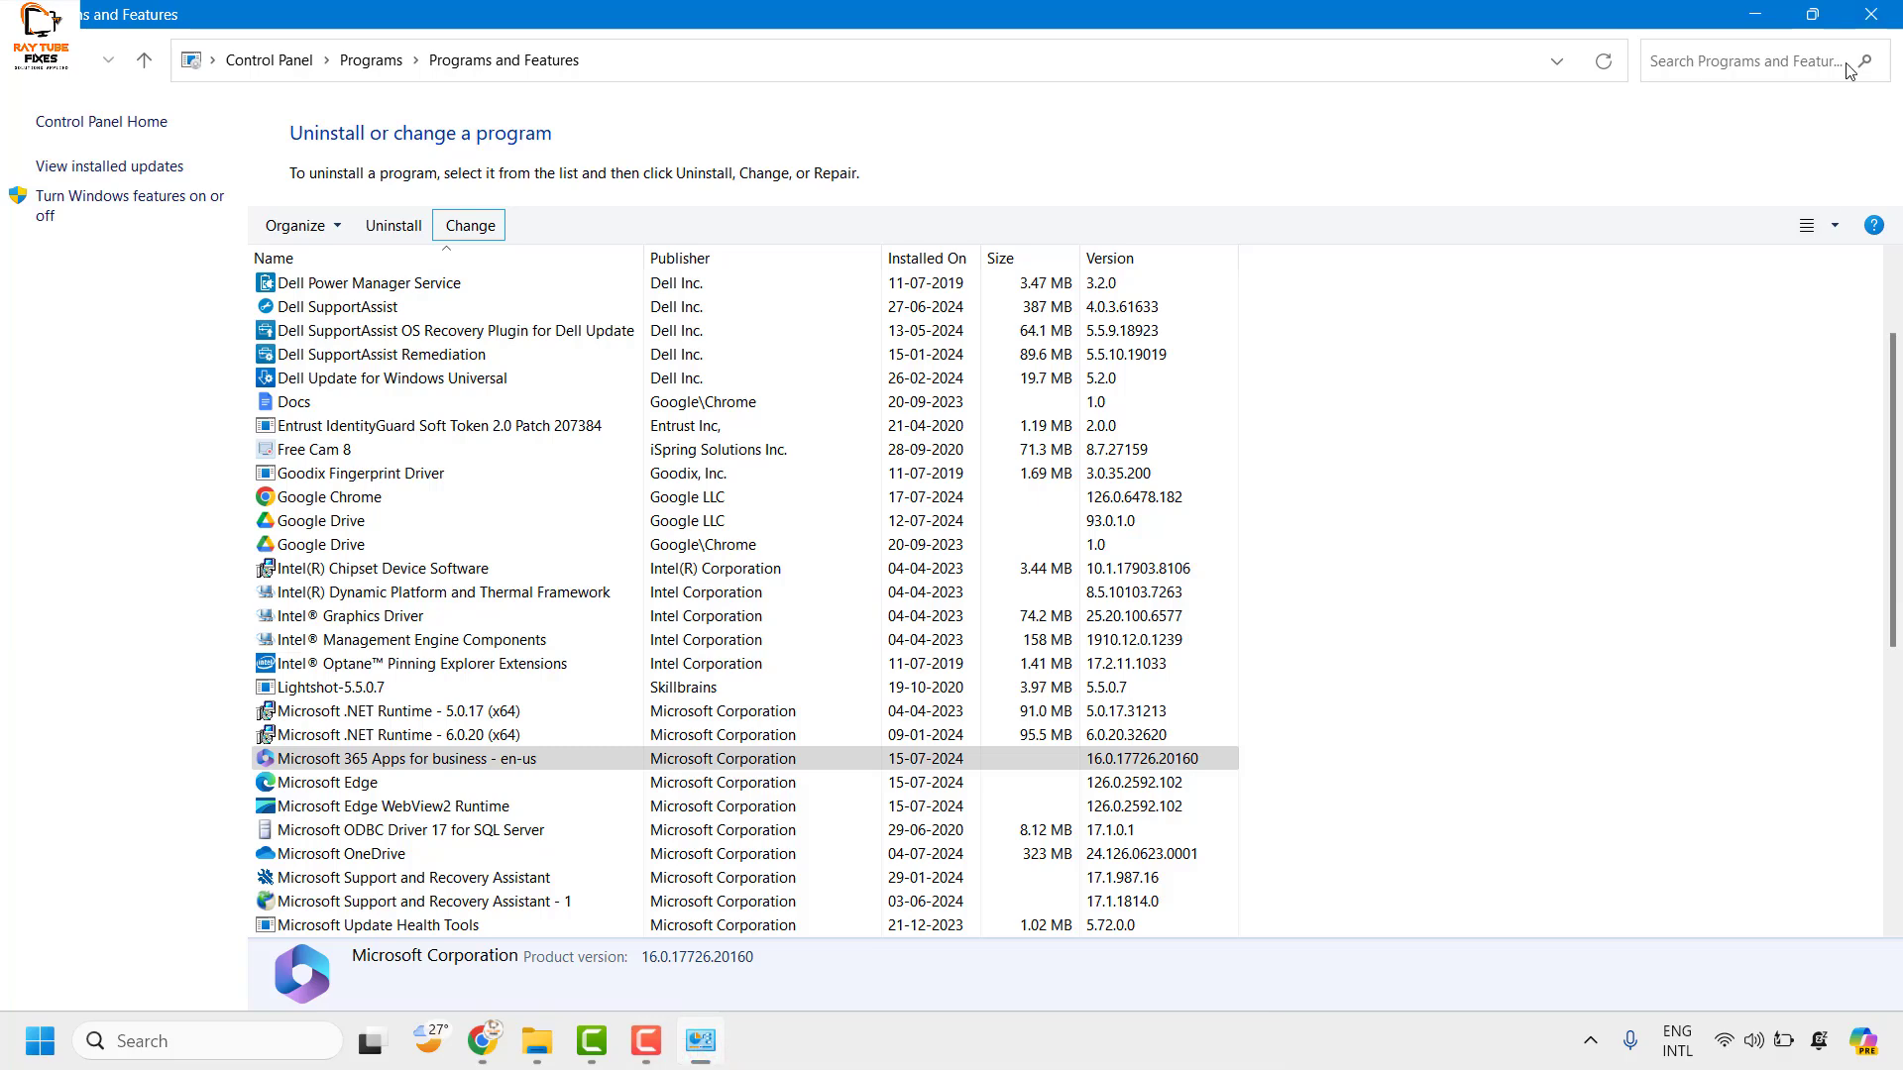
{"action": "left_click", "coordinate": [1870, 13]}
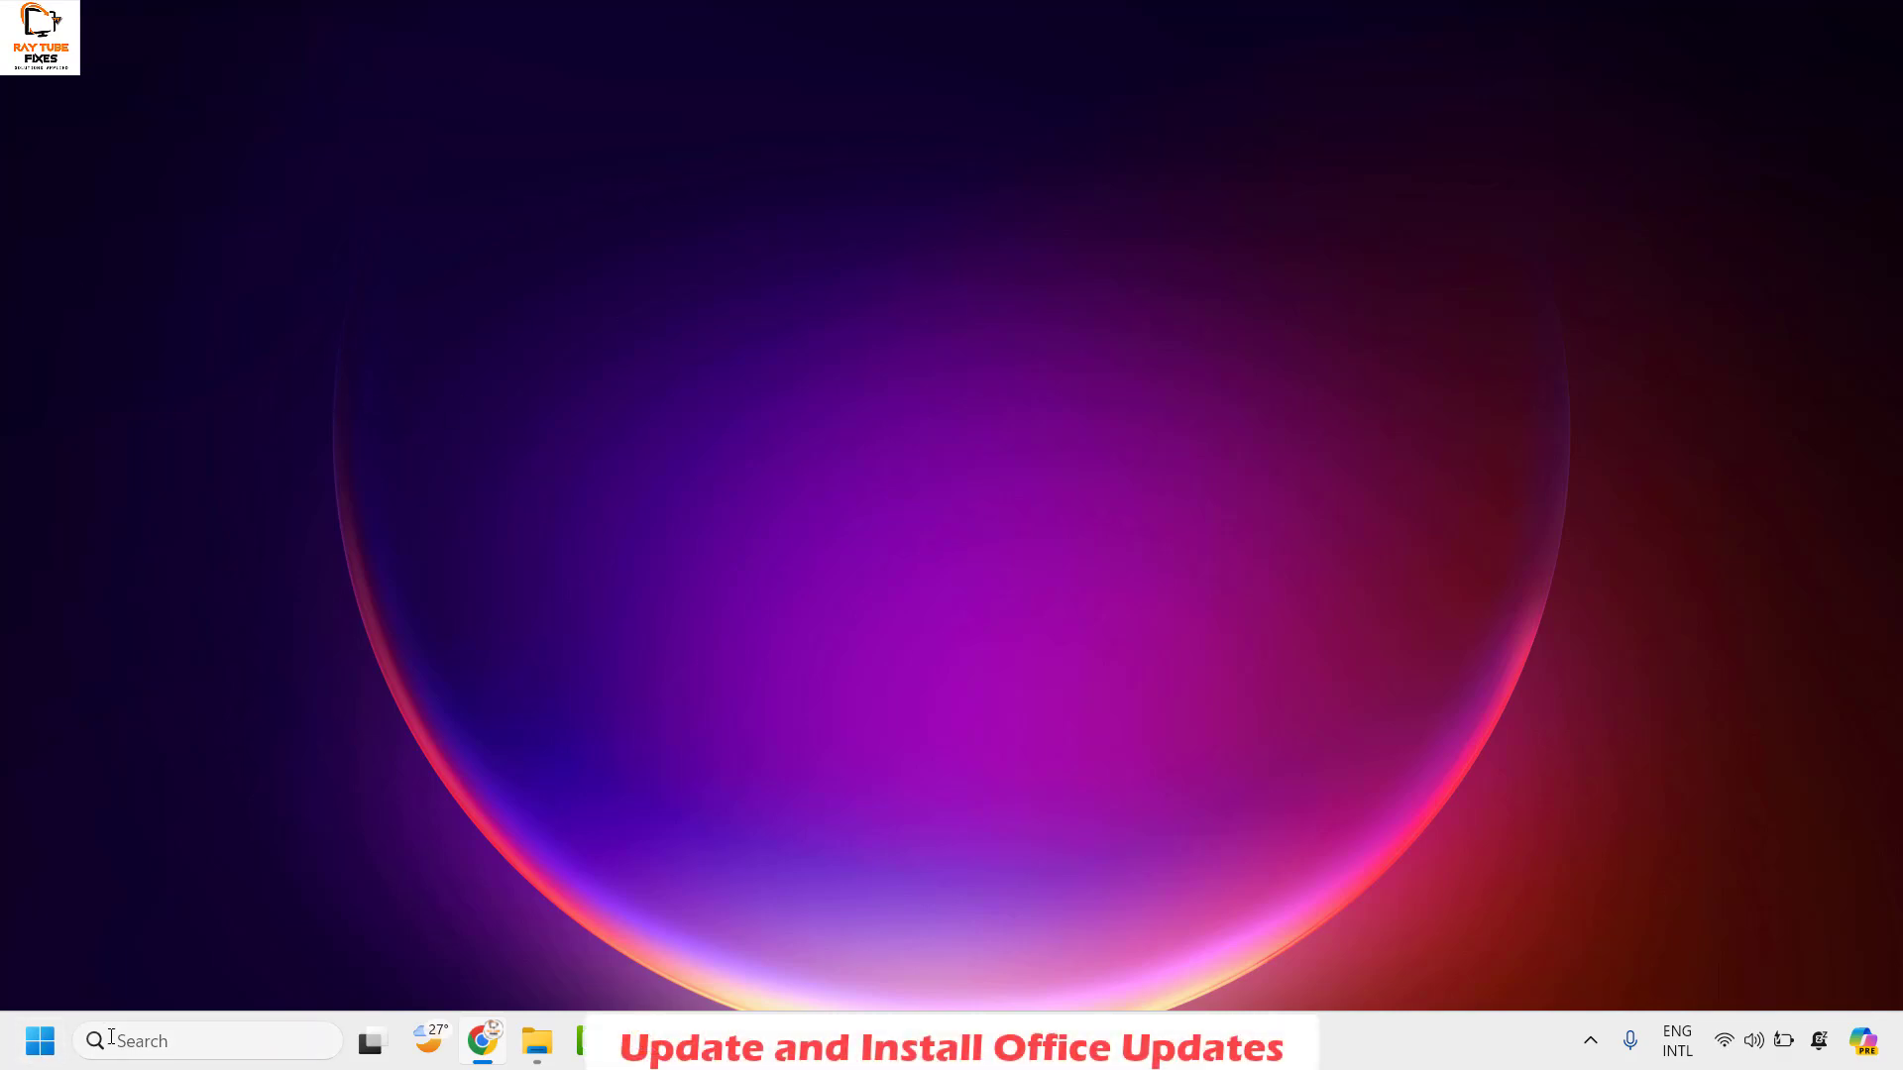
Step: Launch the Office app from Run with 'winword' and go to File > Account
{"action": "key", "text": "super+r"}
{"action": "type", "text": "winword"}
{"action": "key", "text": "Return"}
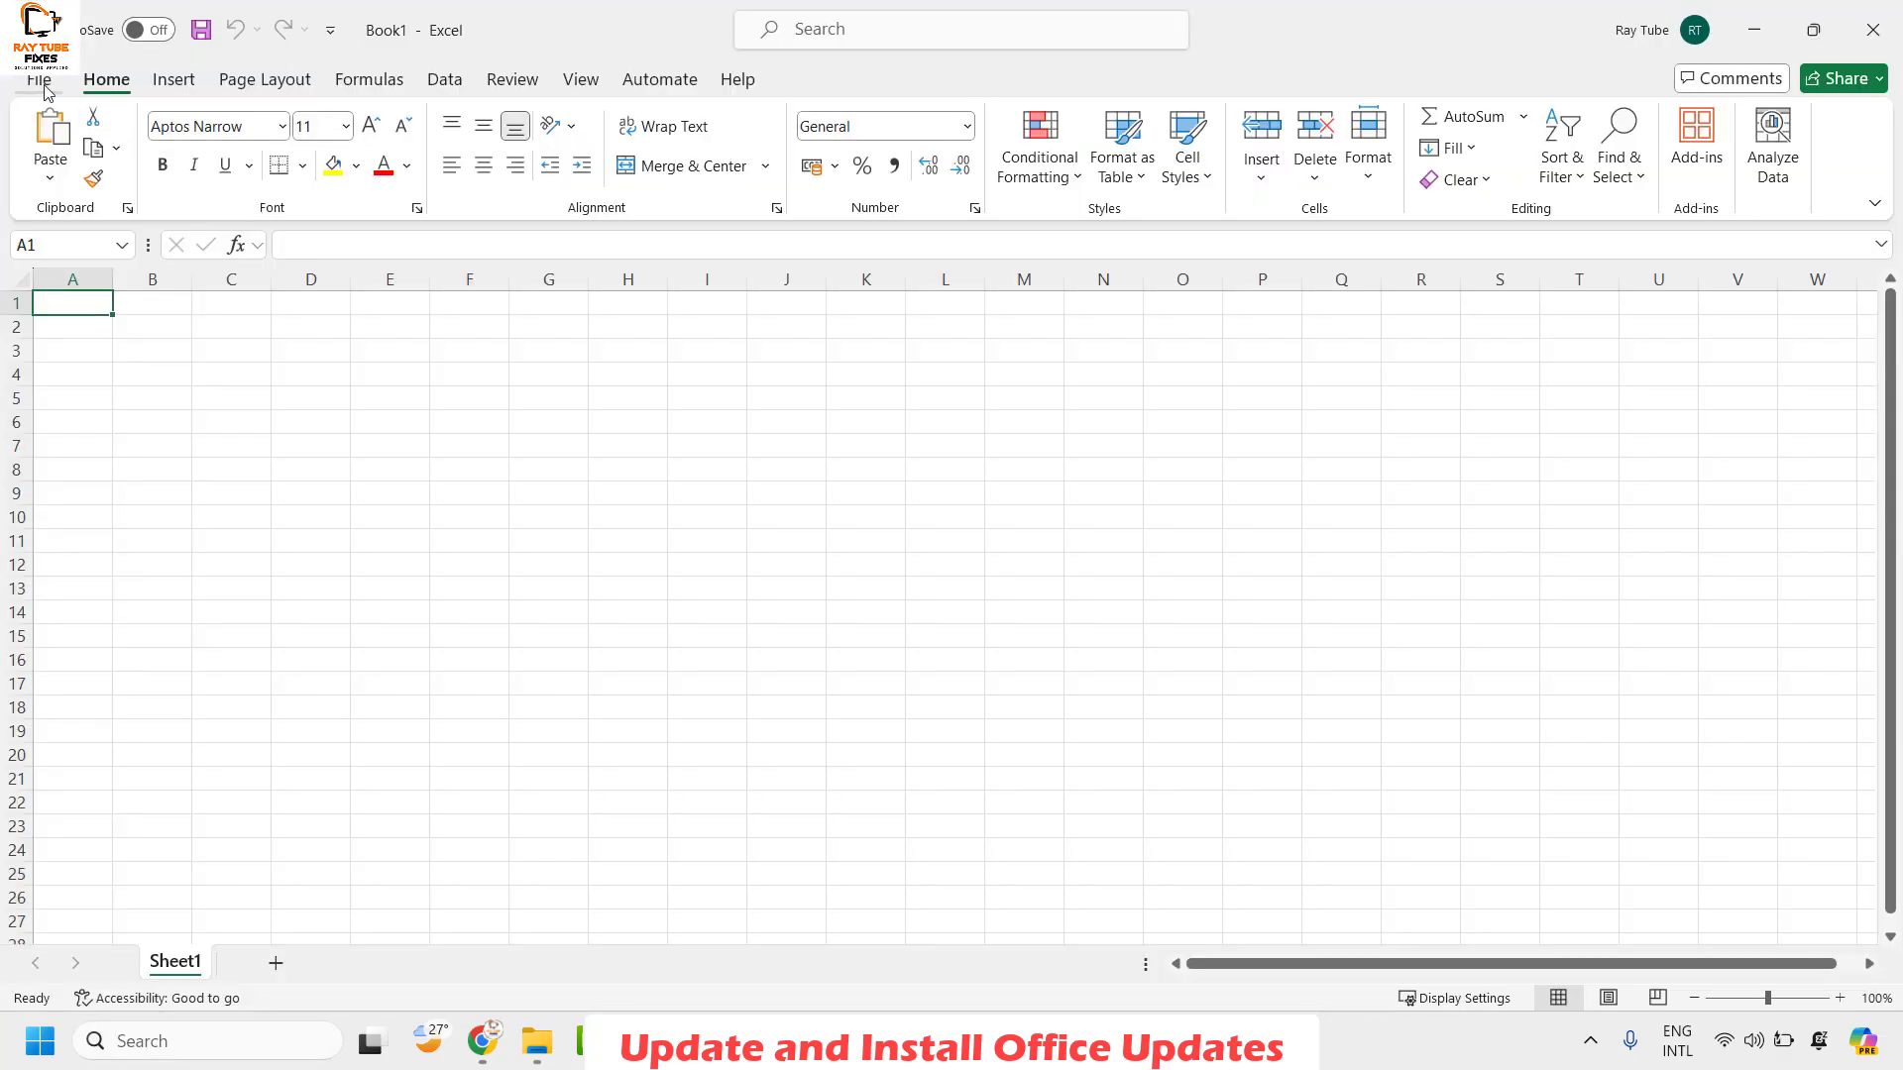
{"action": "left_click", "coordinate": [39, 81]}
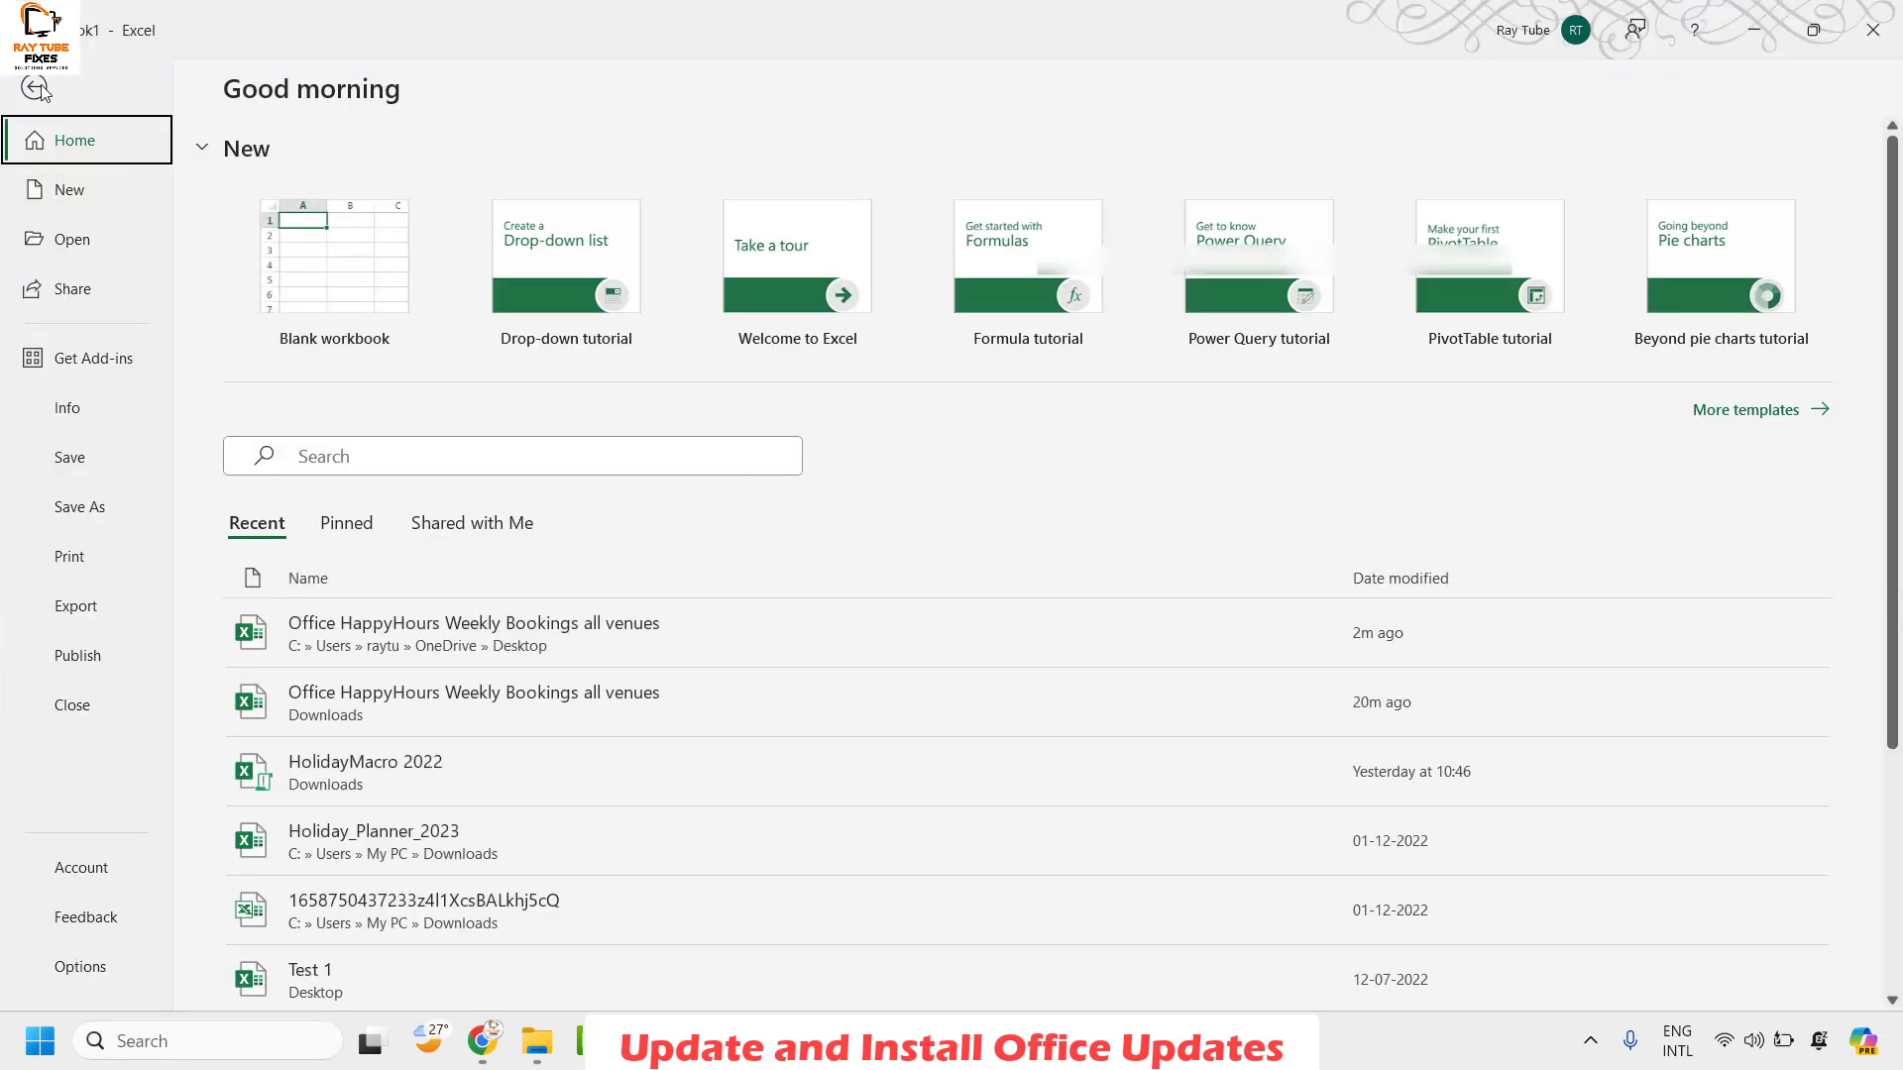
{"action": "left_click", "coordinate": [99, 870]}
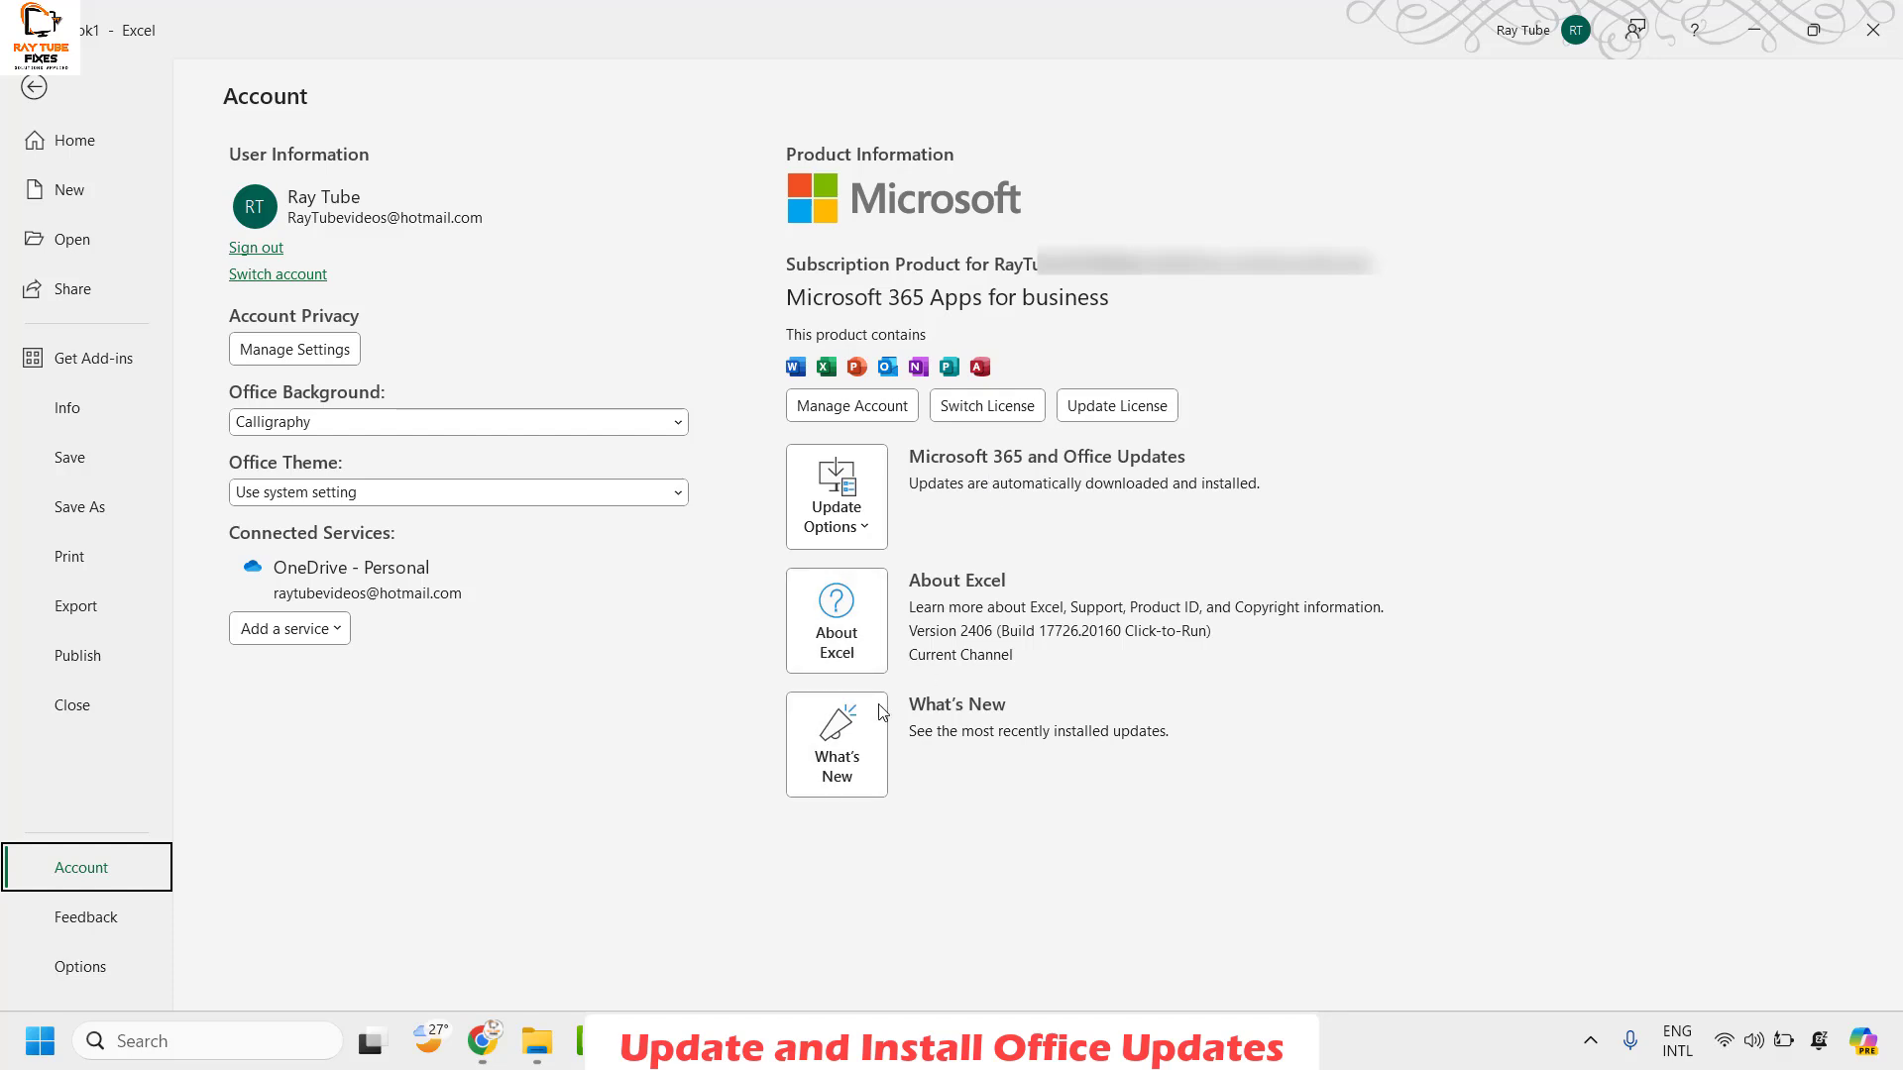
Step: Run Update Now, dismiss the You're up to date message, and close Excel
{"action": "left_click", "coordinate": [854, 537]}
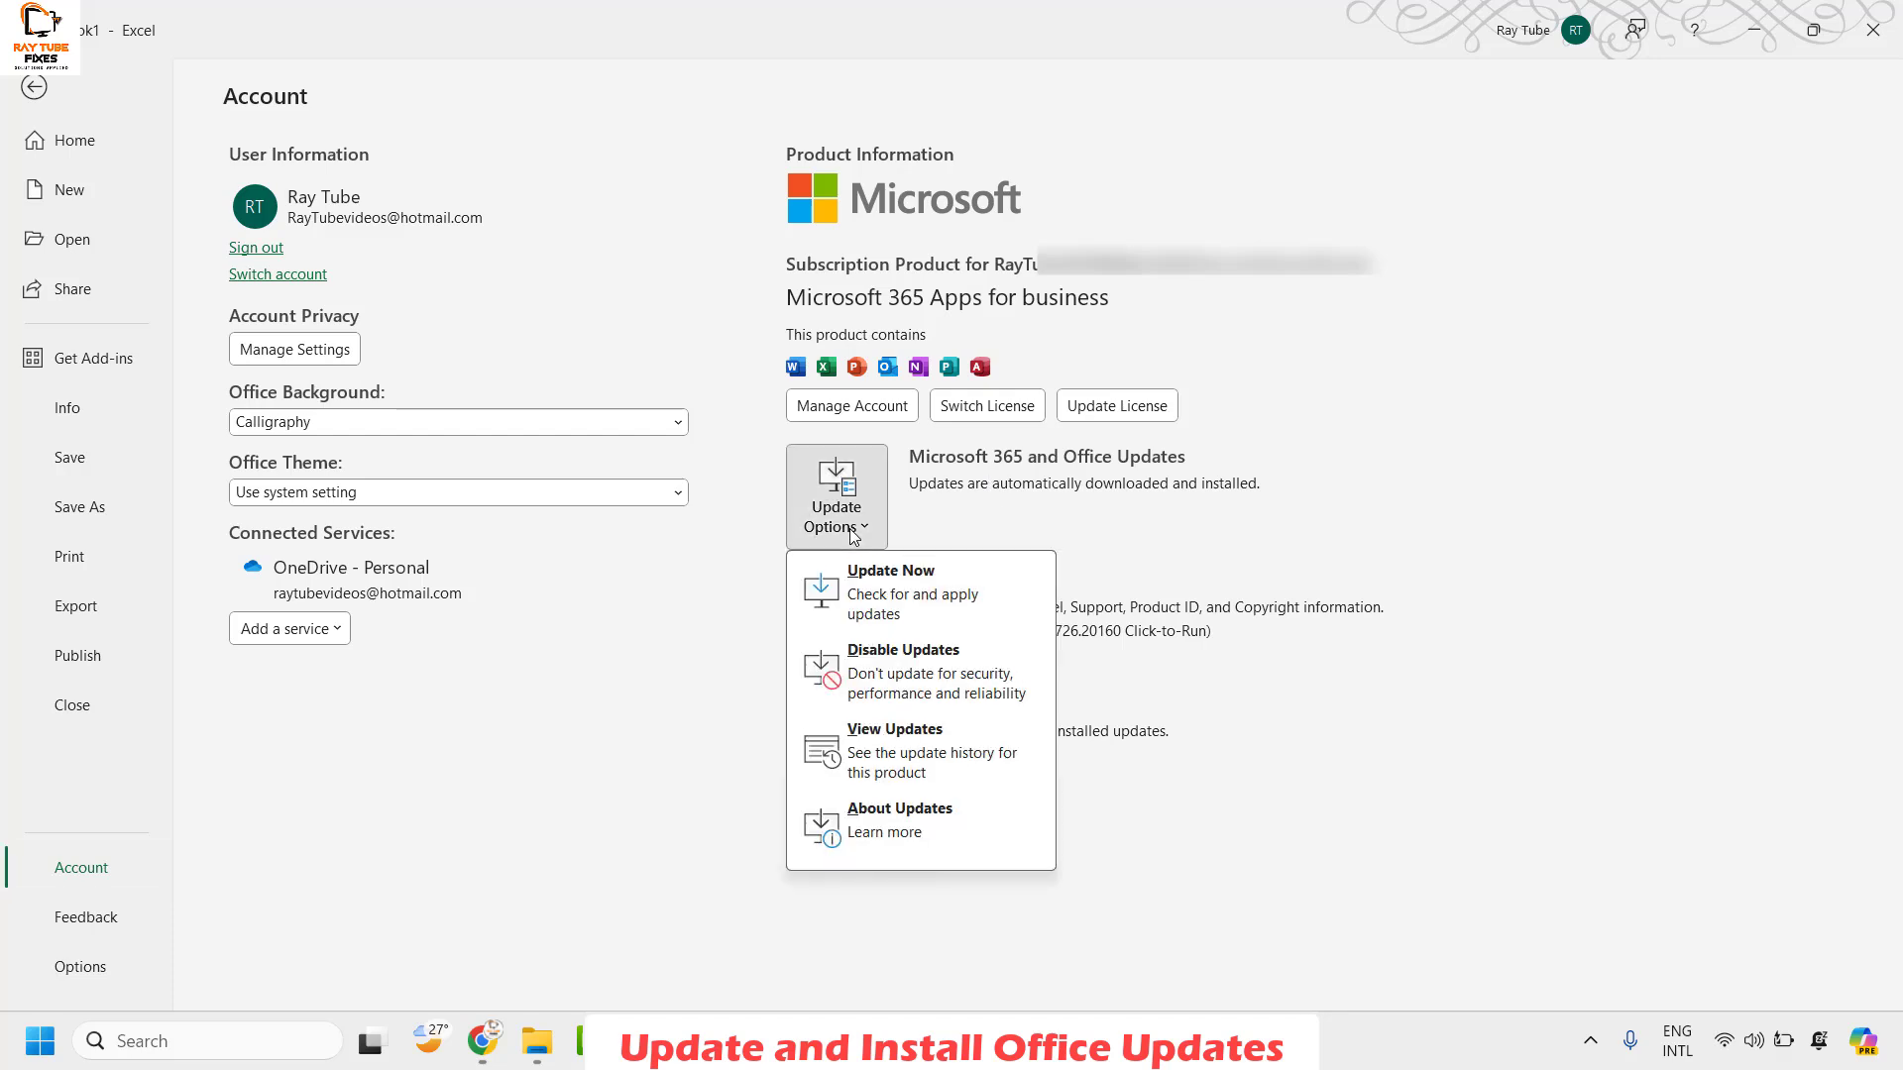
{"action": "left_click", "coordinate": [903, 602]}
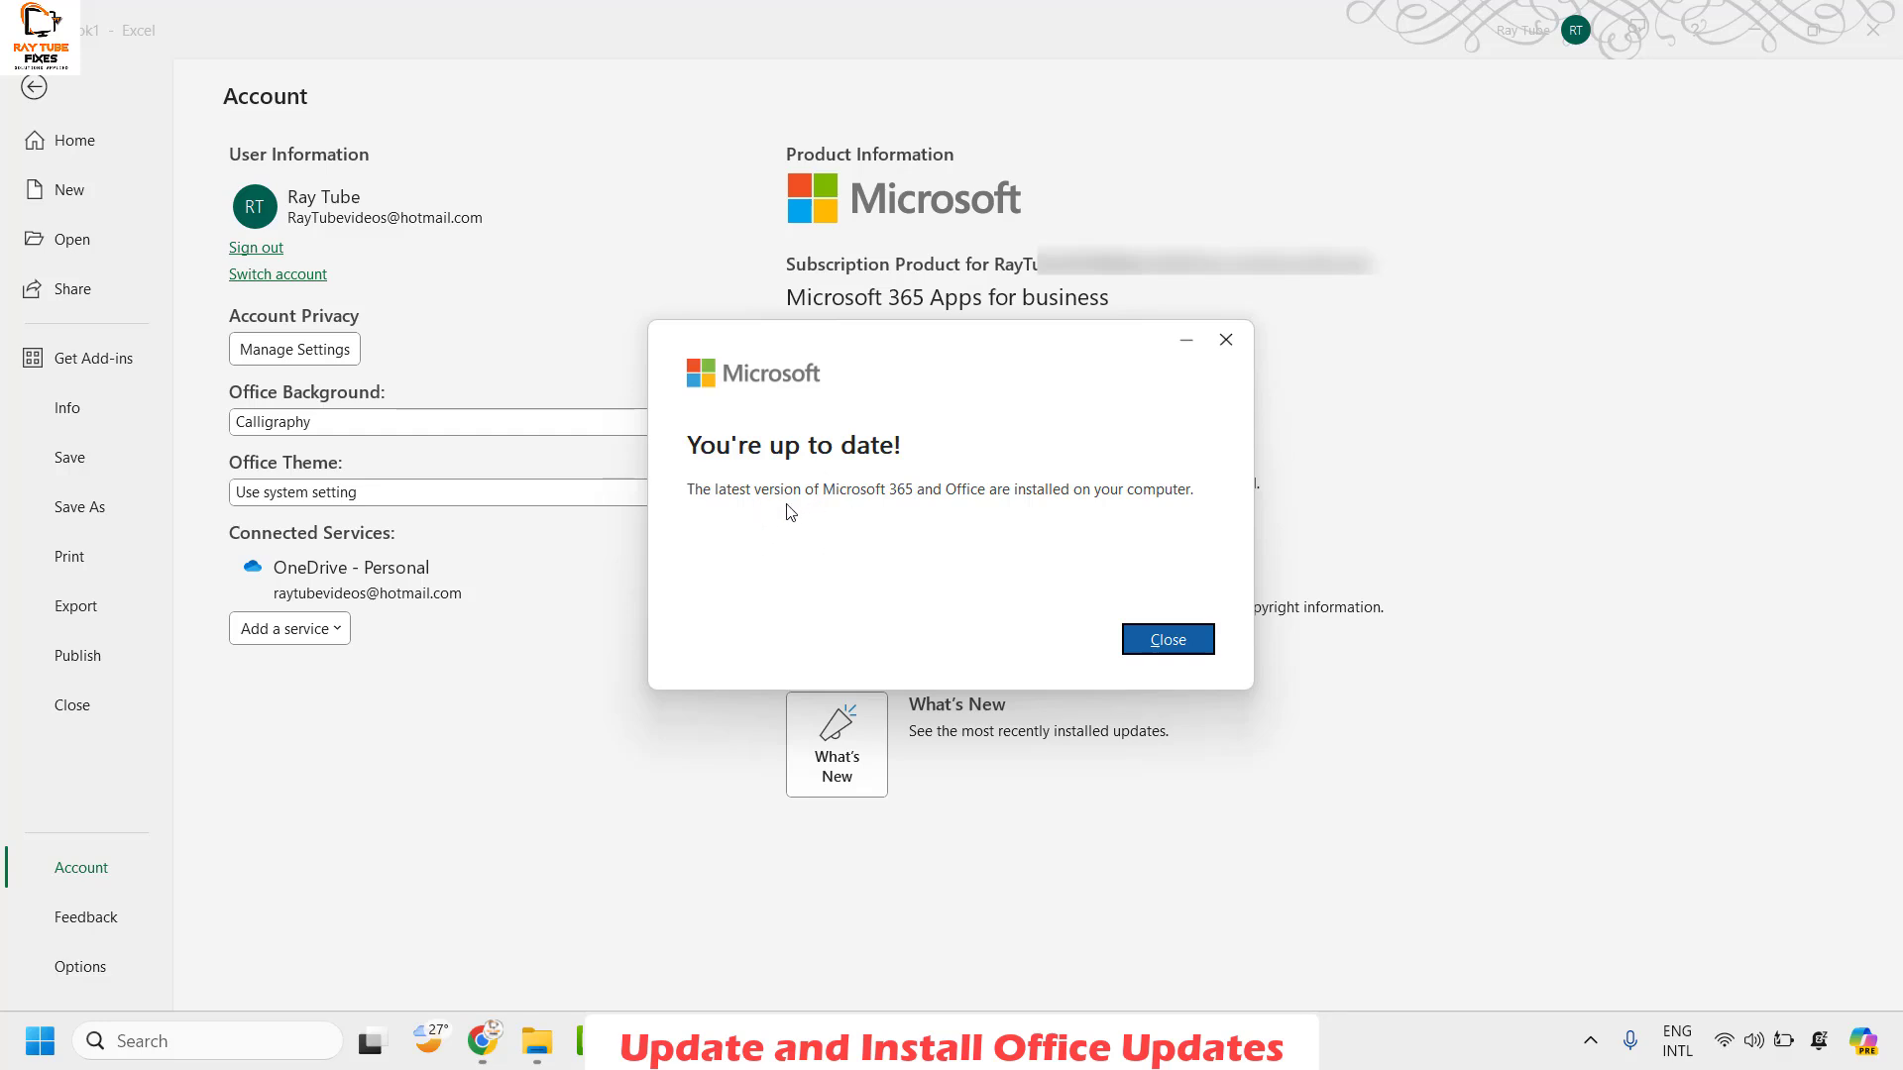
{"action": "key", "text": "Return"}
{"action": "left_click", "coordinate": [1873, 30]}
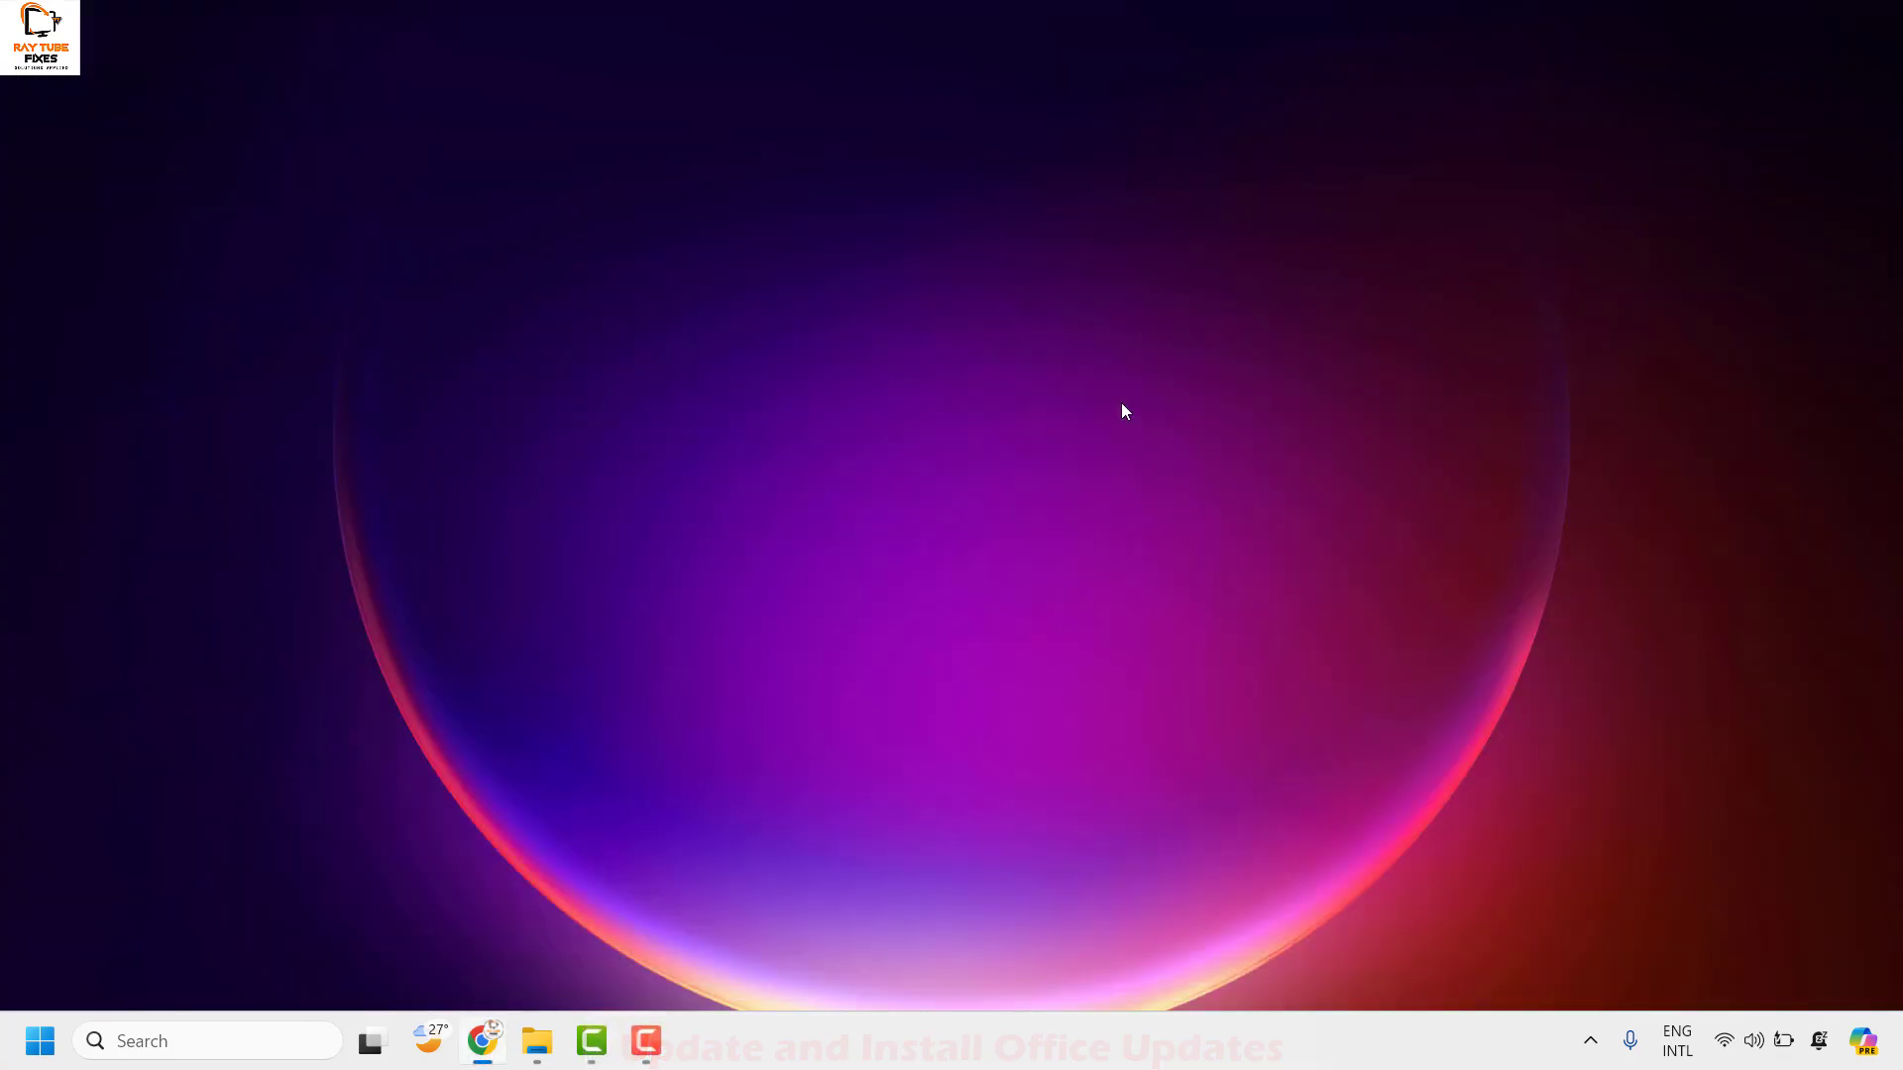